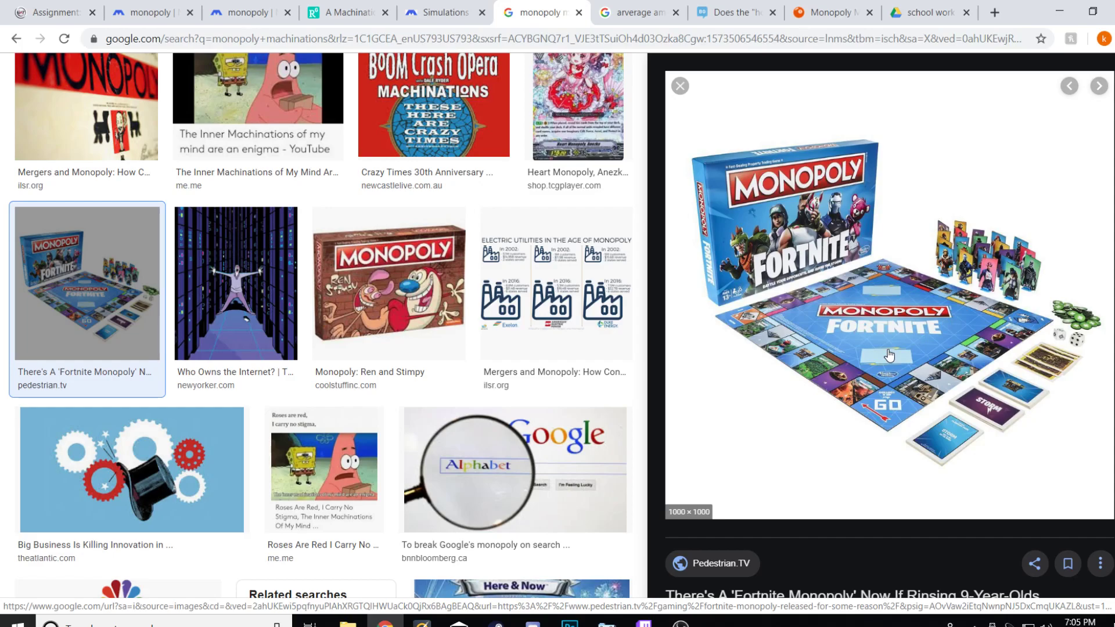
# Switch to the Monopoly Millennium Edition rules PDF and read the Preparation, Banker and Bank sections
pyautogui.click(829, 7)
pyautogui.scroll(-10, 646, 237)
pyautogui.scroll(-15, 600, 267)
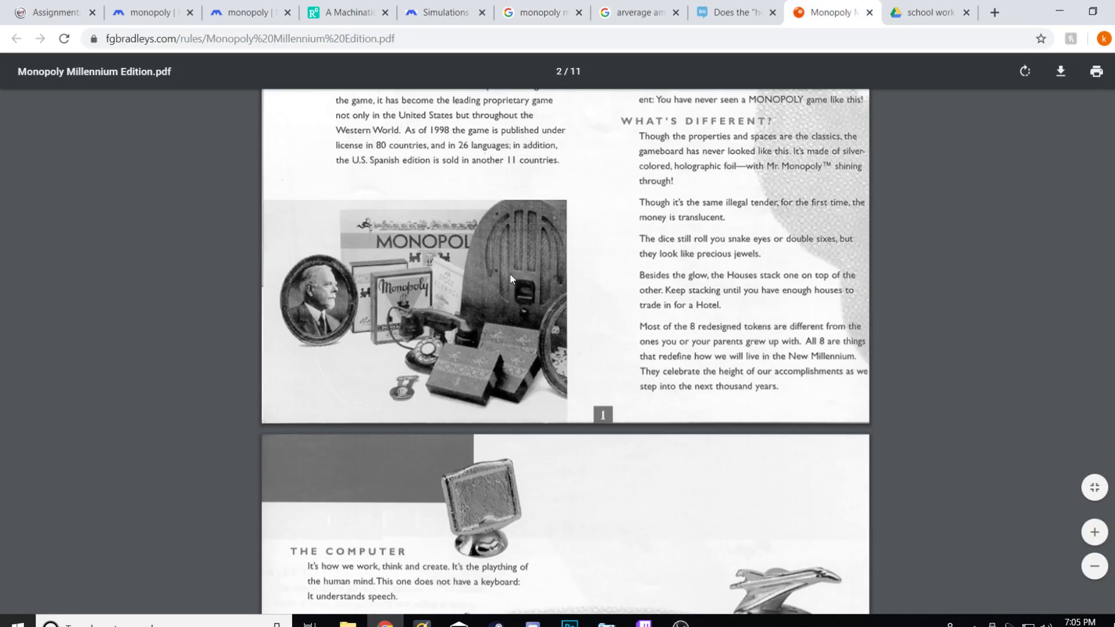
pyautogui.scroll(-8, 591, 290)
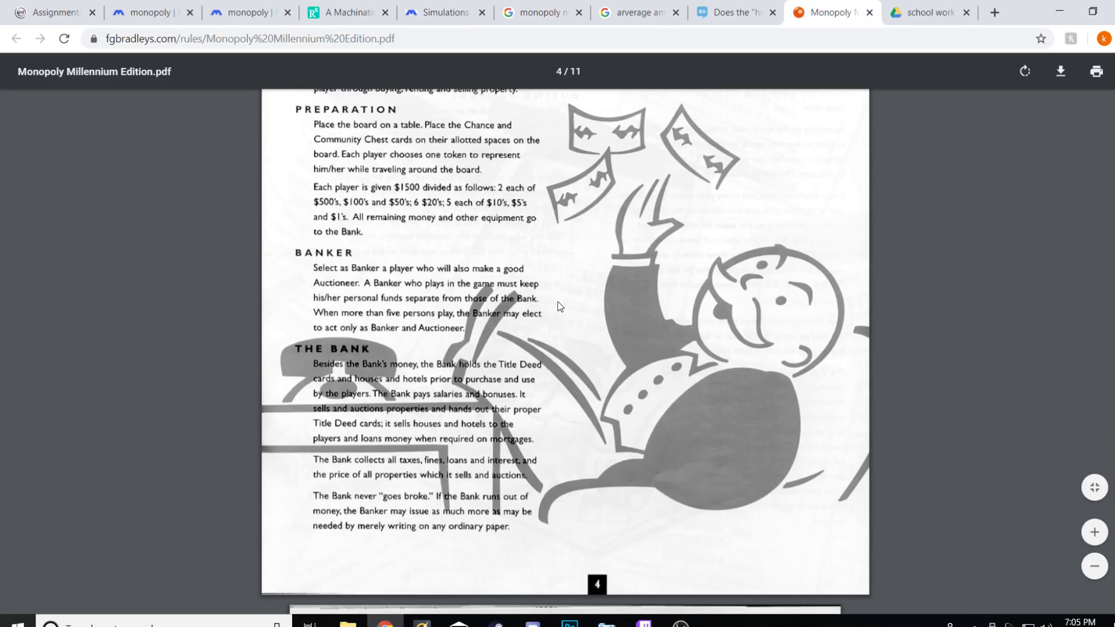
pyautogui.scroll(2, 534, 295)
pyautogui.scroll(-1, 250, 231)
pyautogui.scroll(-8, 215, 253)
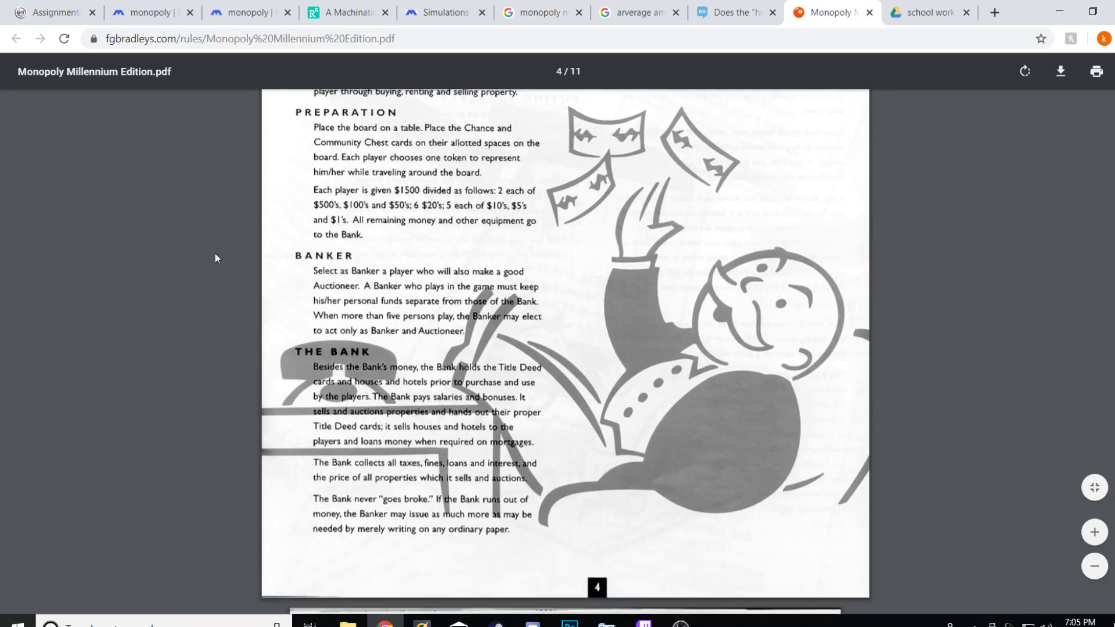
# Read the rules on page 5 covering The Play, "GO" and Buying Property
pyautogui.scroll(-4, 211, 252)
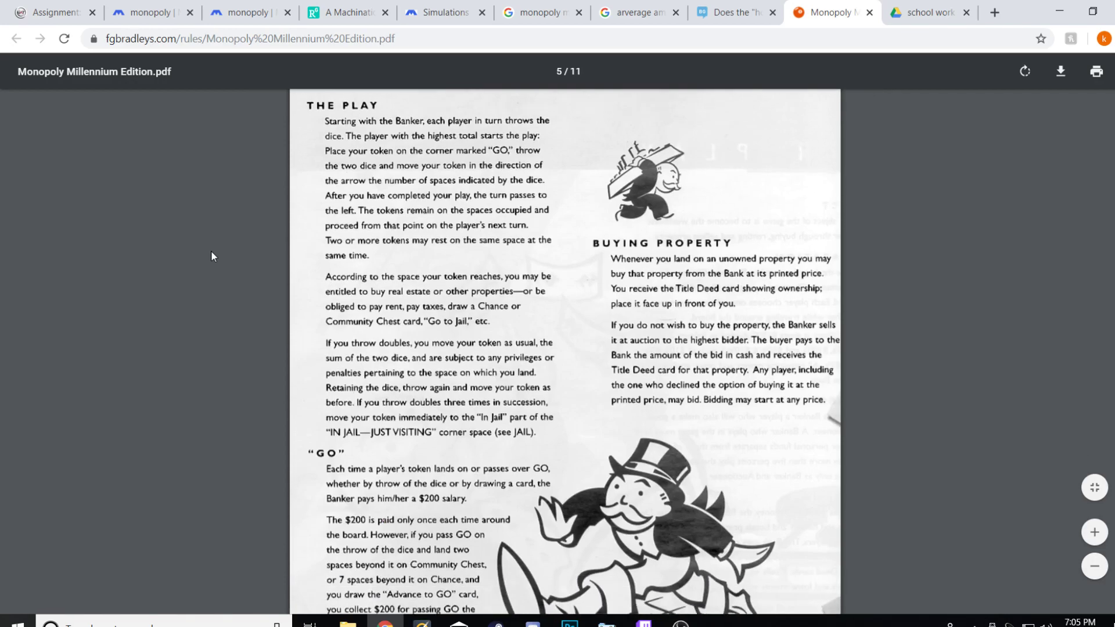
pyautogui.scroll(-1, 211, 257)
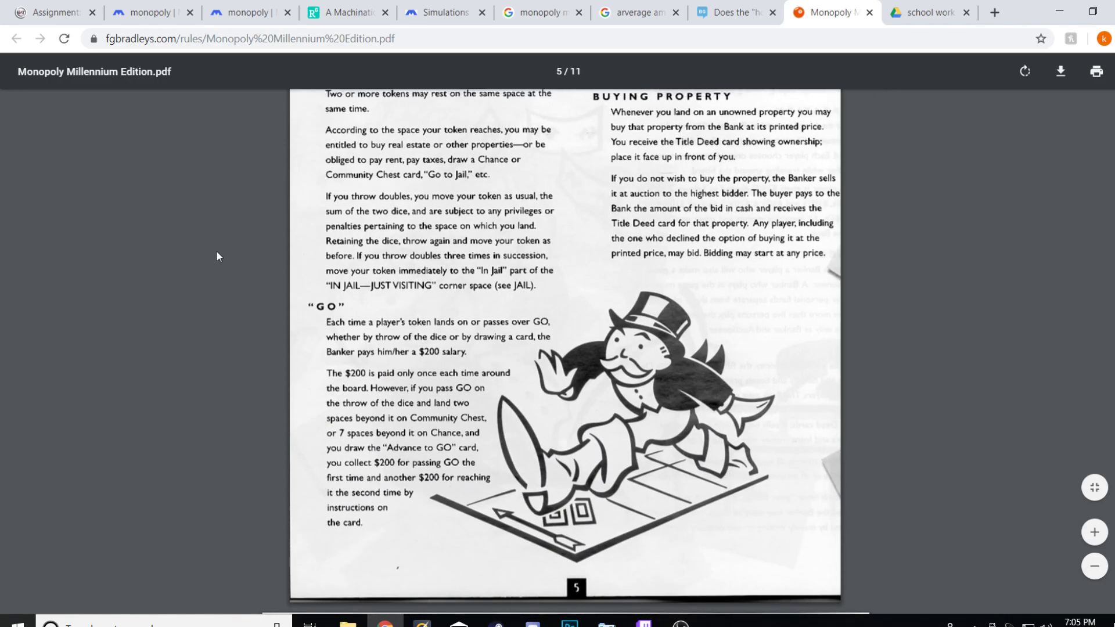
pyautogui.scroll(1, 216, 253)
pyautogui.scroll(-15, 674, 225)
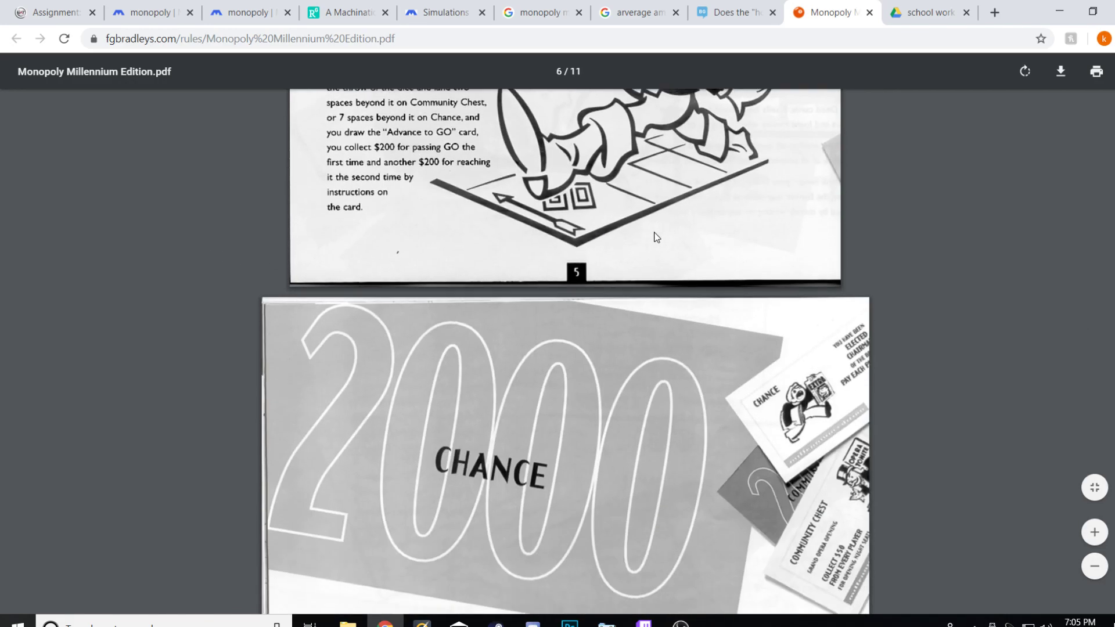
pyautogui.scroll(20, 603, 220)
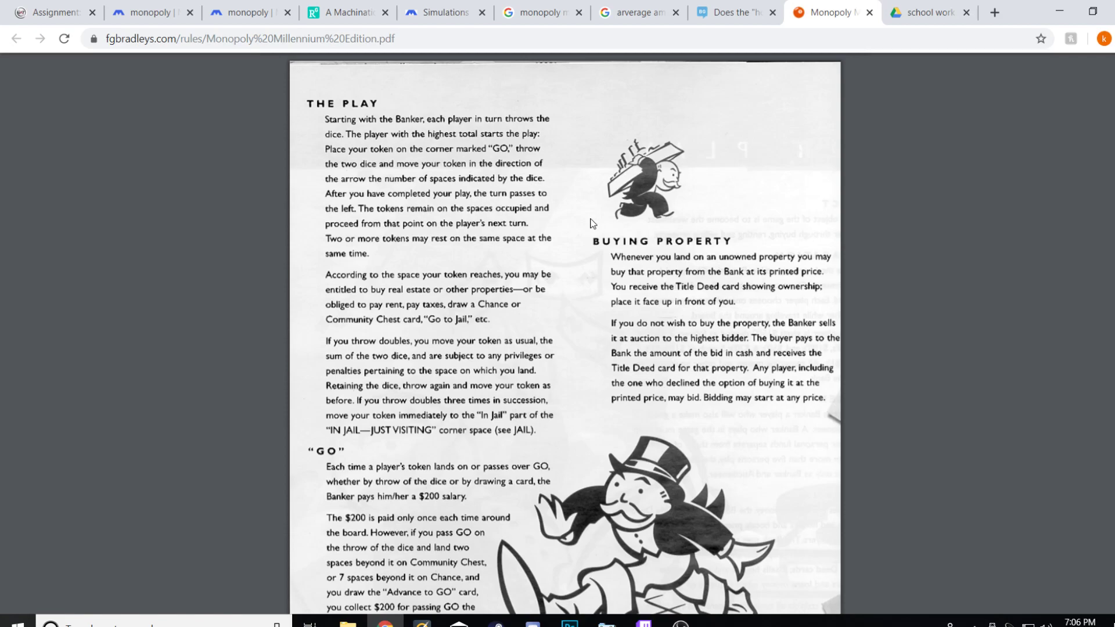
pyautogui.scroll(-5, 533, 330)
pyautogui.scroll(2, 480, 329)
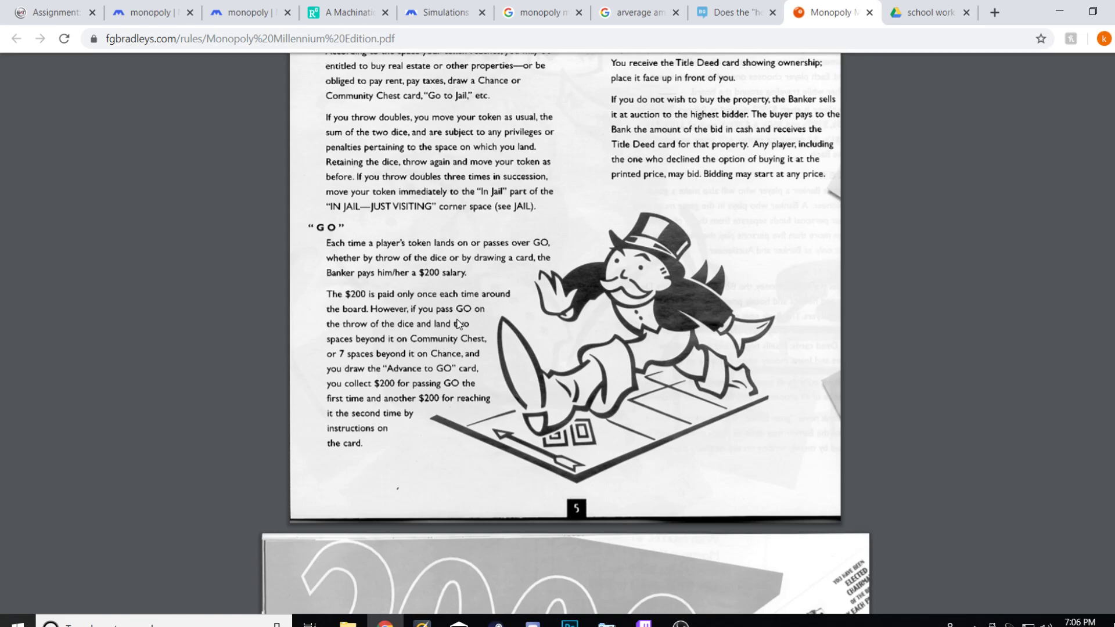
pyautogui.scroll(-4, 436, 325)
pyautogui.scroll(2, 366, 296)
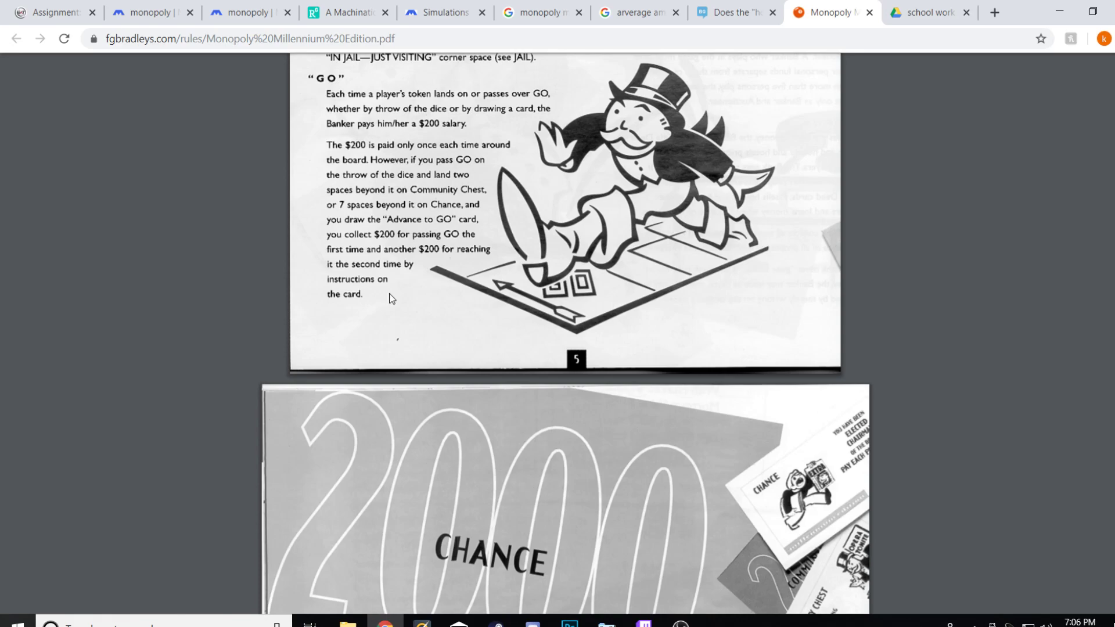
# Look through the Paying Rent, Chance and Community Chest, Income Tax, Jail and Free Parking rules
pyautogui.scroll(-10, 392, 299)
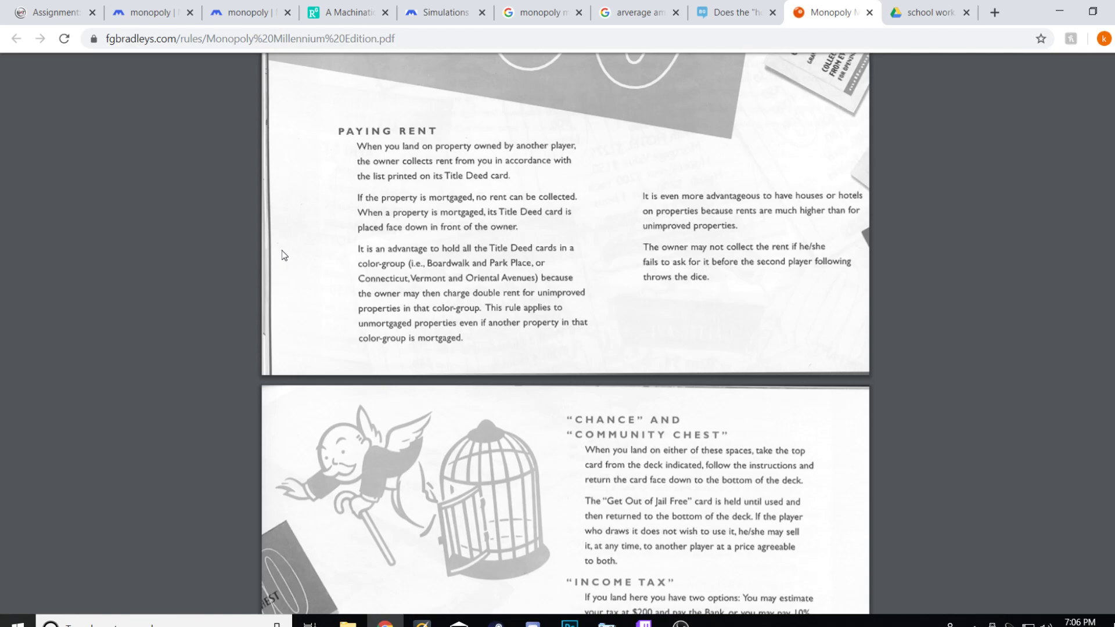
pyautogui.scroll(-4, 282, 250)
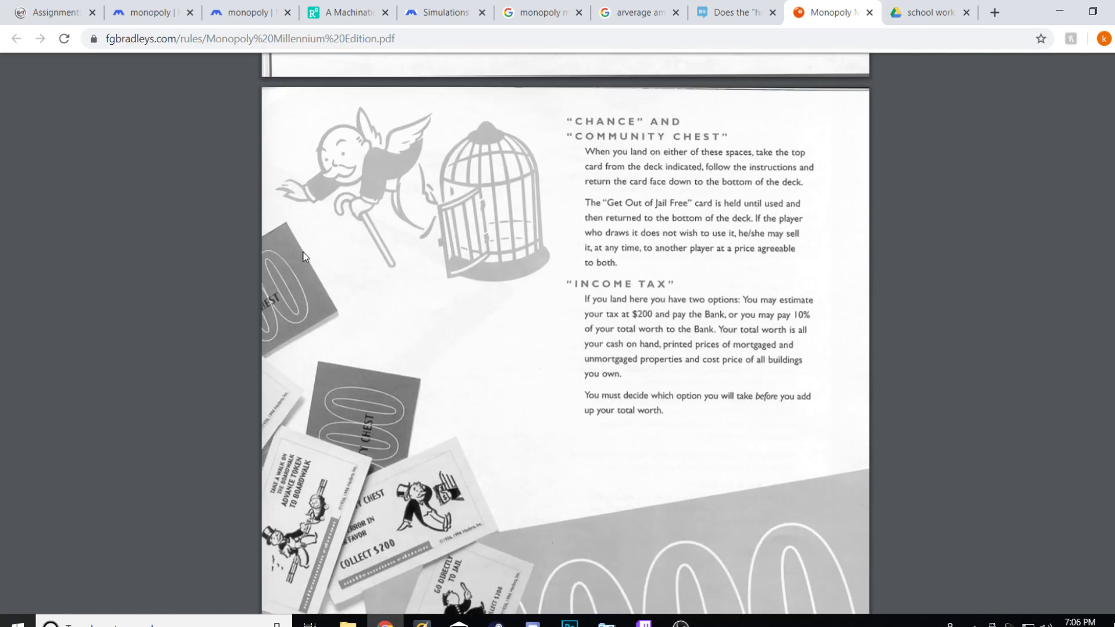
pyautogui.scroll(-4, 301, 256)
pyautogui.scroll(-5, 518, 191)
pyautogui.scroll(-14, 481, 203)
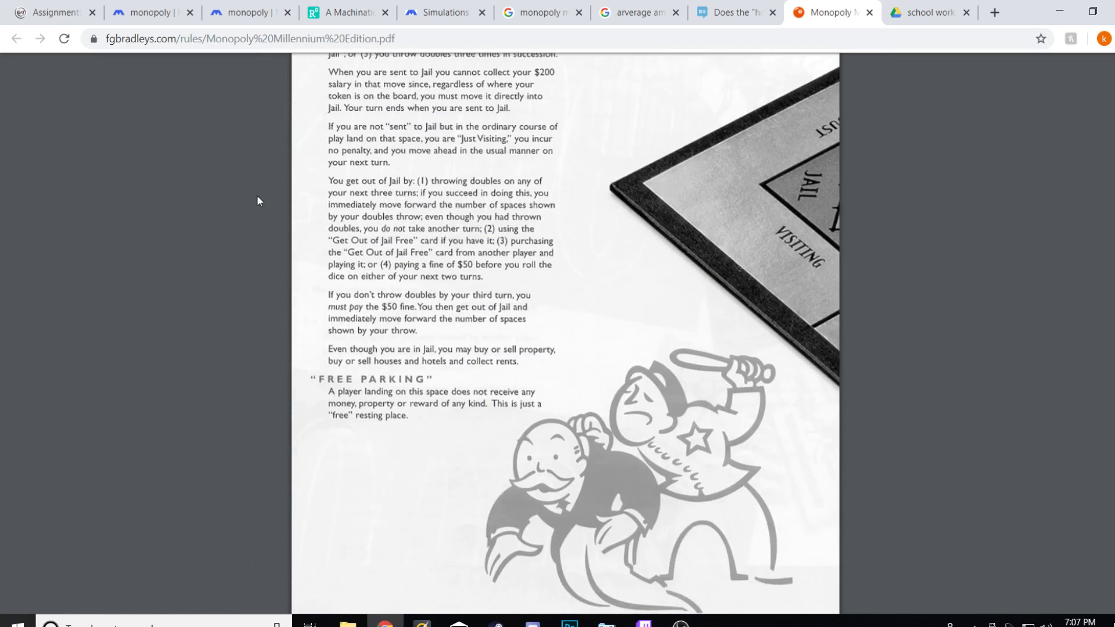
# Examine the Houses, Hotels and Building Shortages rules on page 12
pyautogui.scroll(-6, 297, 203)
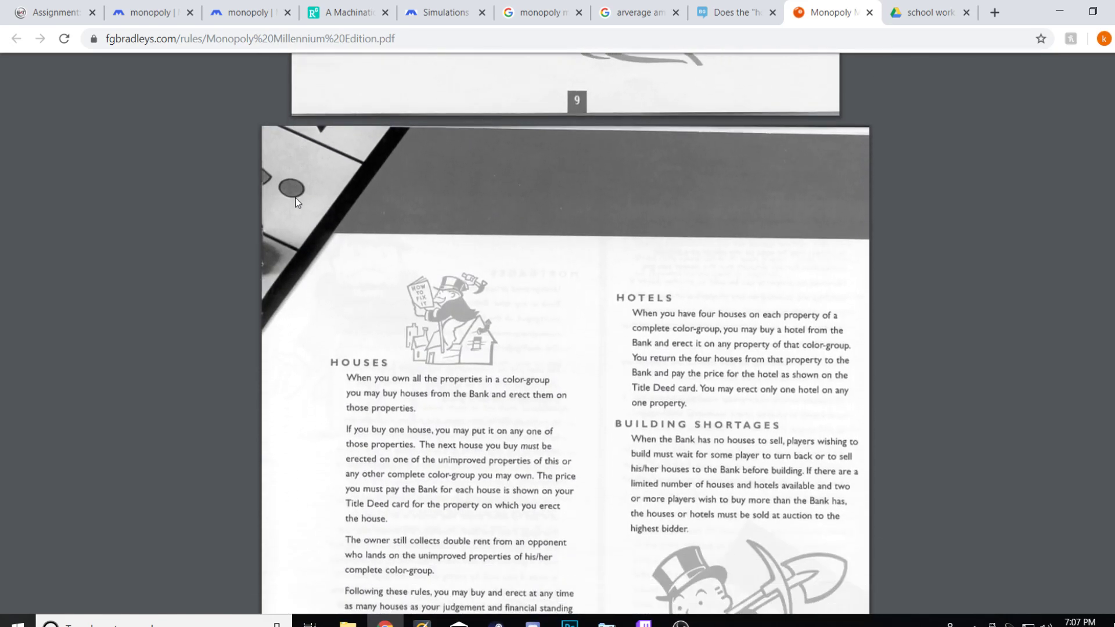
pyautogui.scroll(-5, 399, 214)
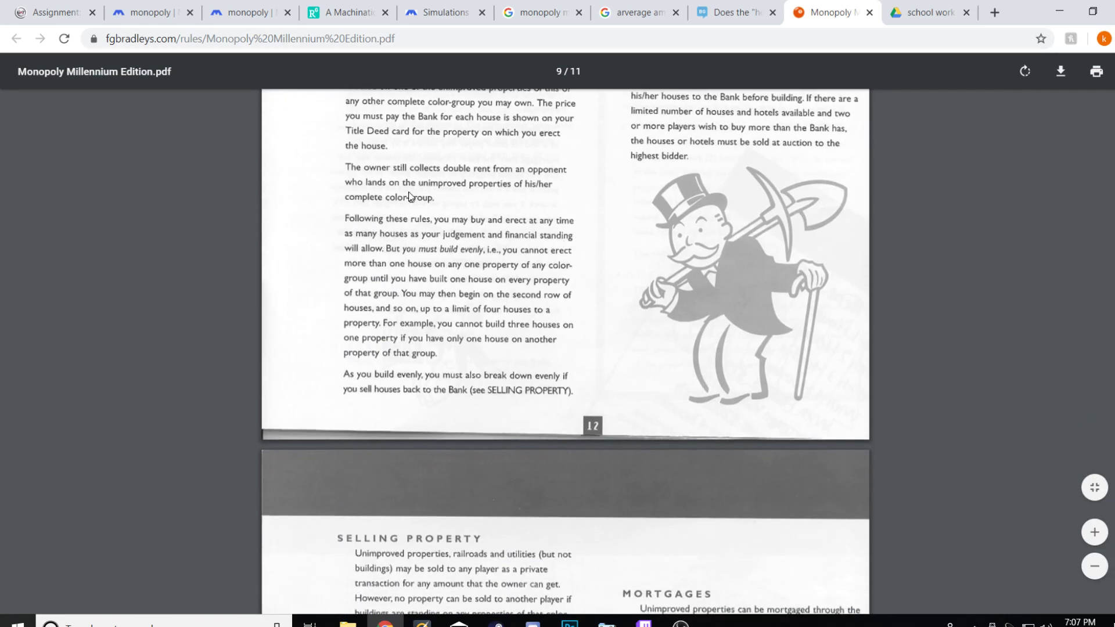
pyautogui.scroll(-5, 507, 364)
pyautogui.scroll(9, 473, 299)
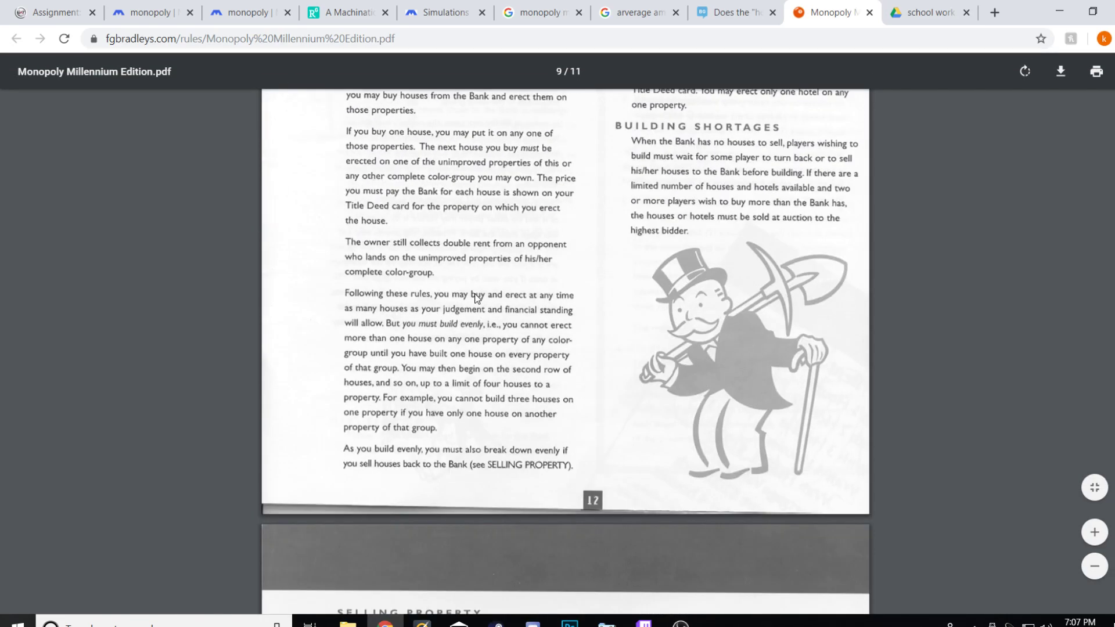
pyautogui.scroll(3, 552, 321)
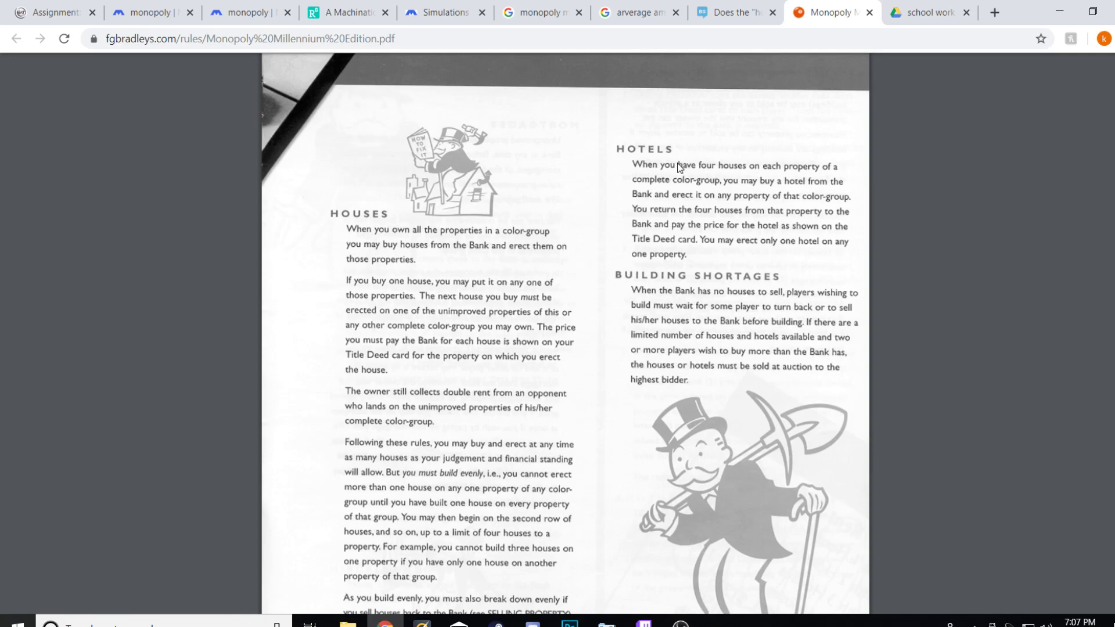
pyautogui.scroll(-3, 601, 263)
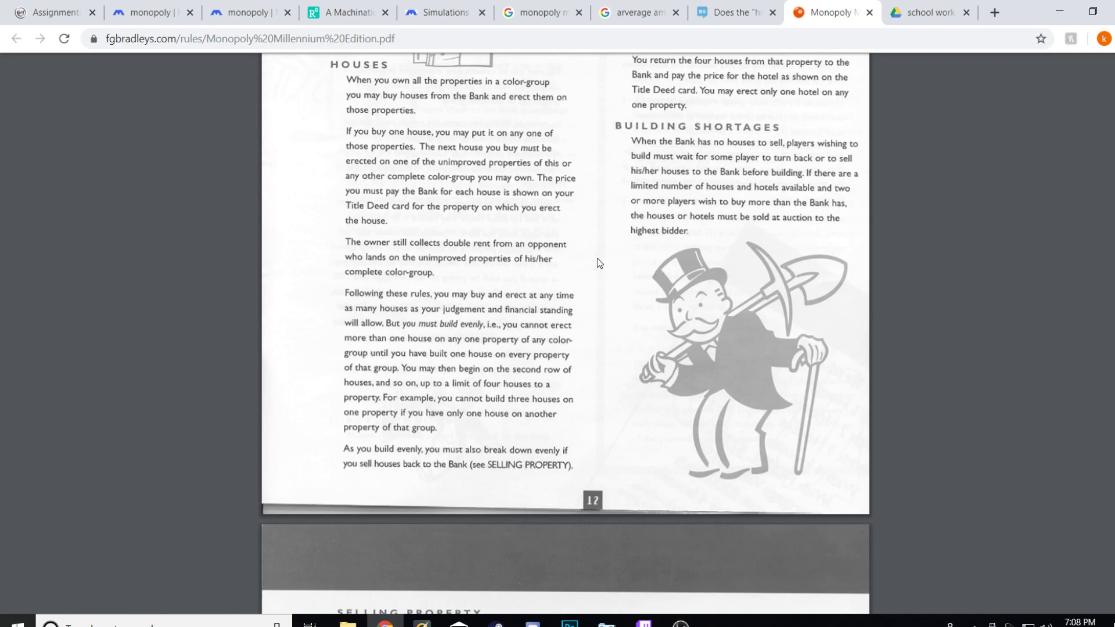
pyautogui.scroll(3, 600, 260)
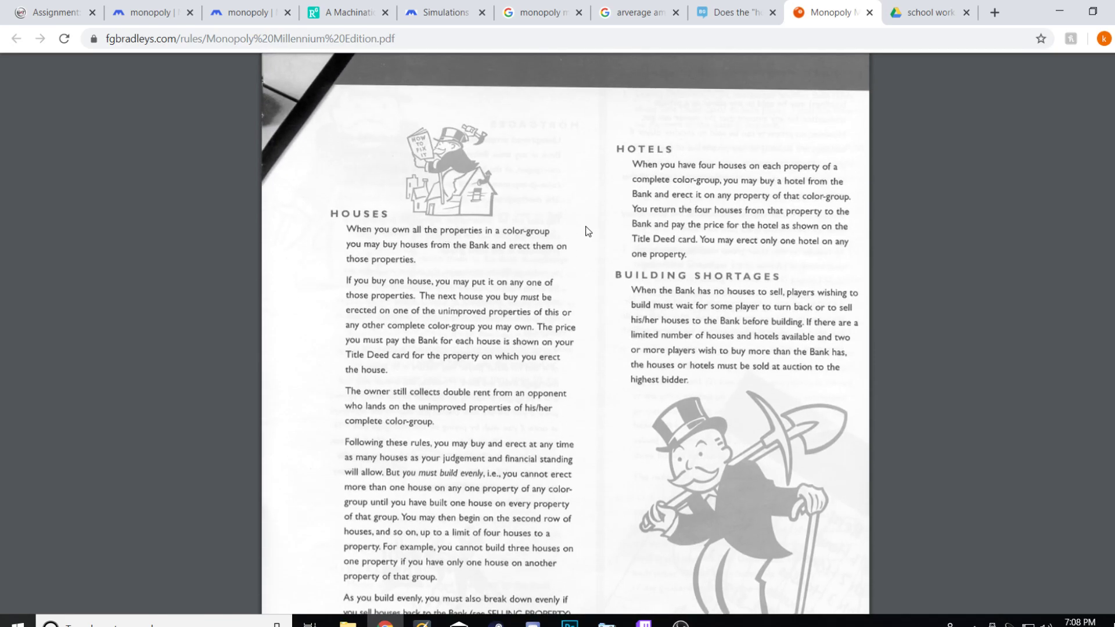
# Examine the Selling Property, Mortgages and Bankruptcy rules, including the sample Title Deed card and the short game rules
pyautogui.scroll(-10, 580, 230)
pyautogui.scroll(-3, 587, 259)
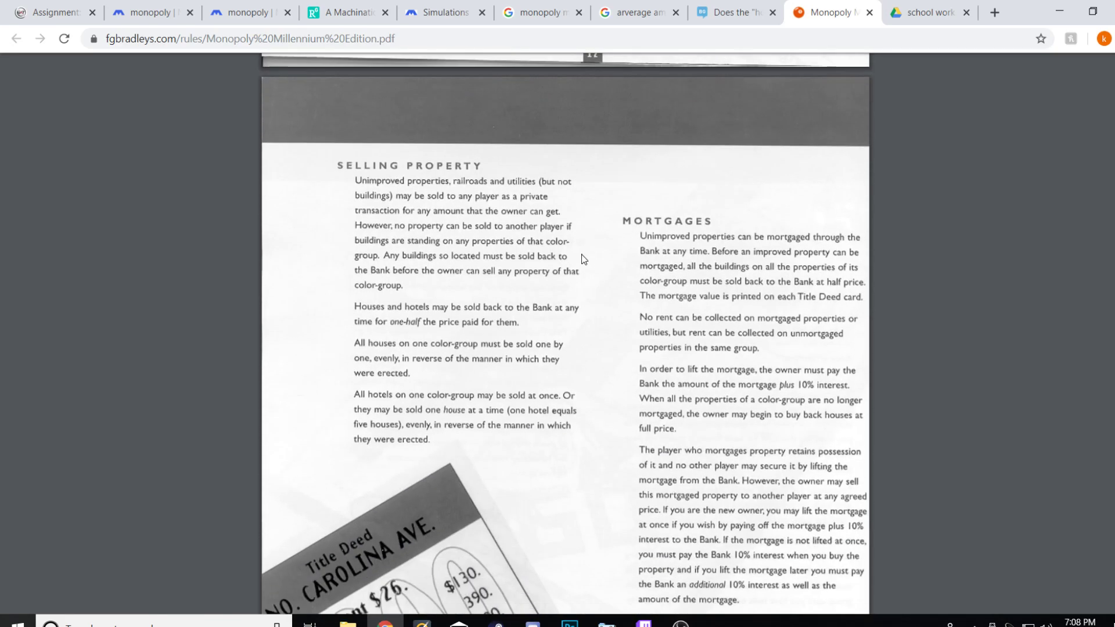
pyautogui.scroll(-7, 576, 218)
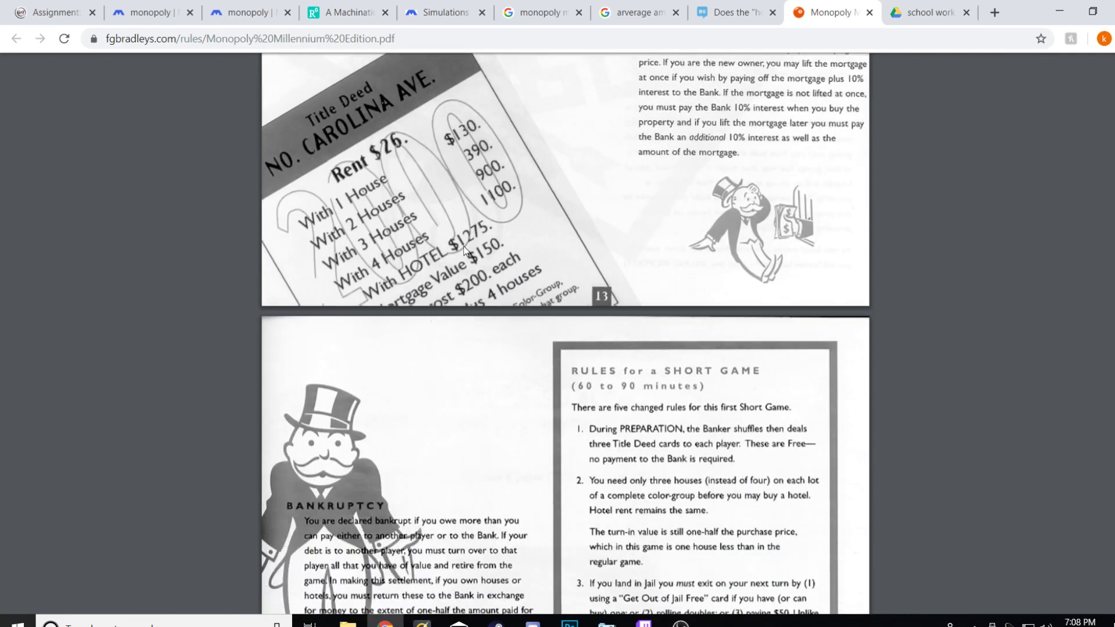
pyautogui.scroll(1, 531, 221)
pyautogui.scroll(3, 543, 229)
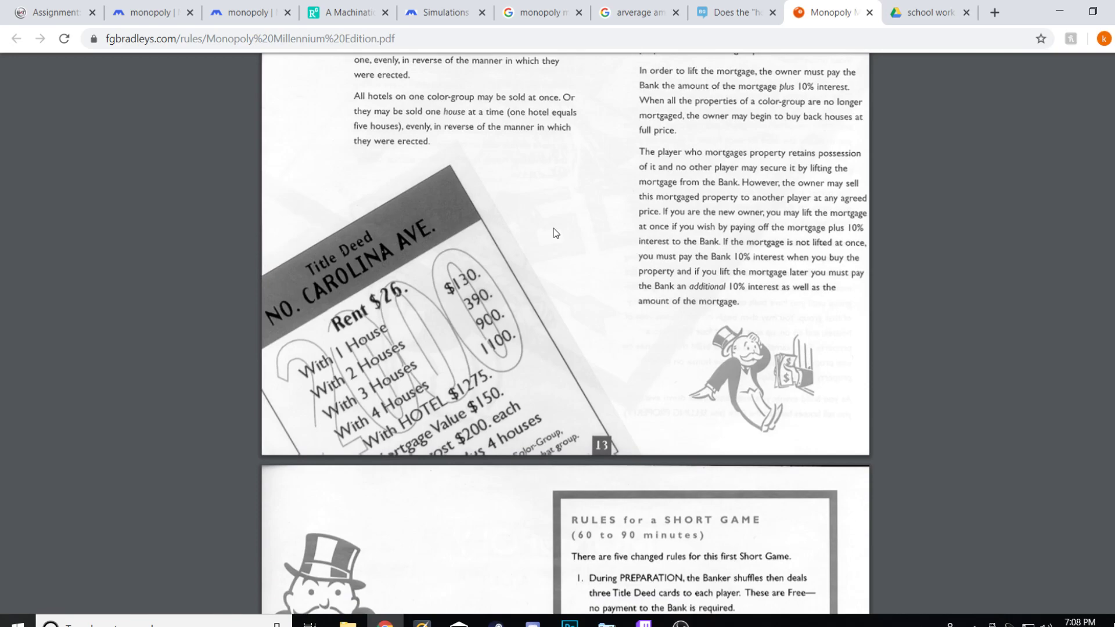
pyautogui.scroll(-4, 531, 219)
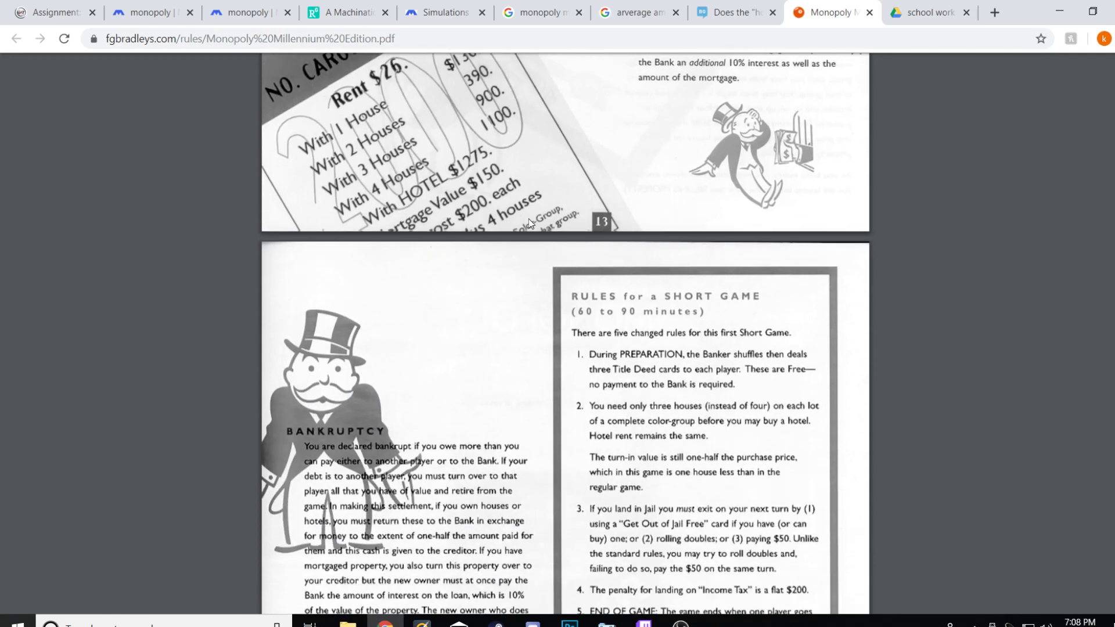
pyautogui.scroll(1, 529, 222)
pyautogui.scroll(3, 546, 267)
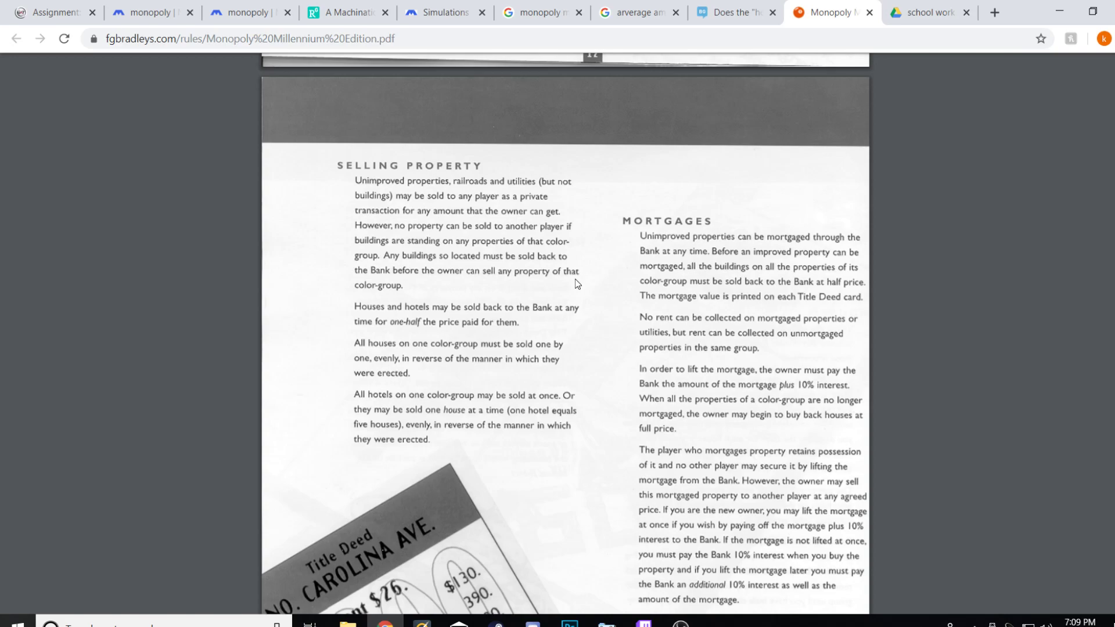
pyautogui.scroll(-10, 584, 290)
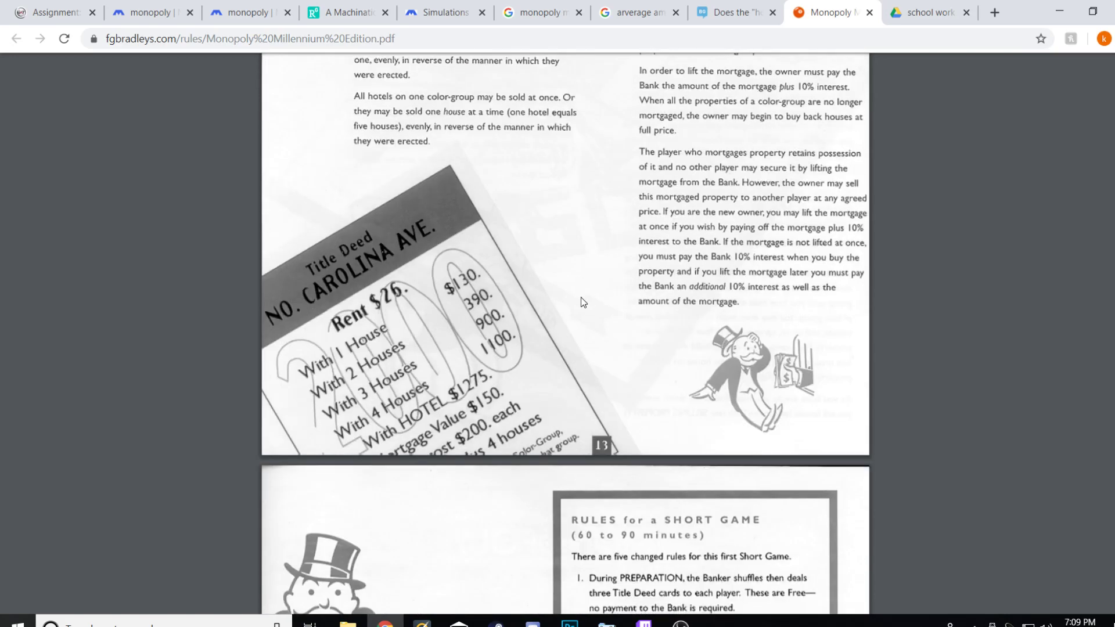
pyautogui.scroll(-4, 519, 316)
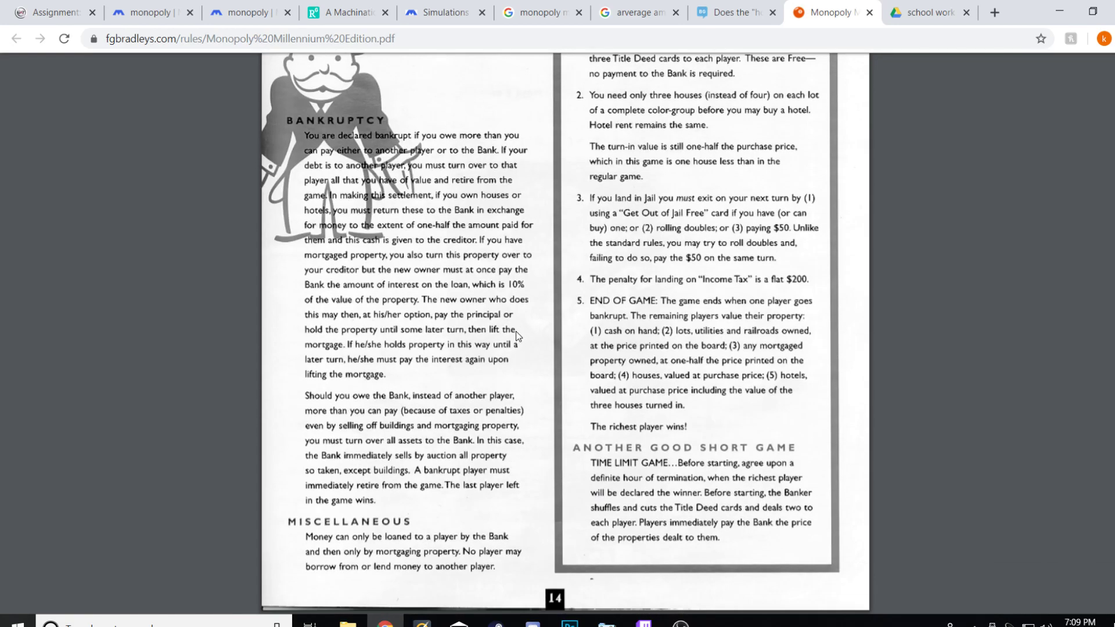
# Return to the Jail and Free Parking rules and reread them together with the Community Chest page
pyautogui.scroll(9, 540, 366)
pyautogui.scroll(15, 546, 375)
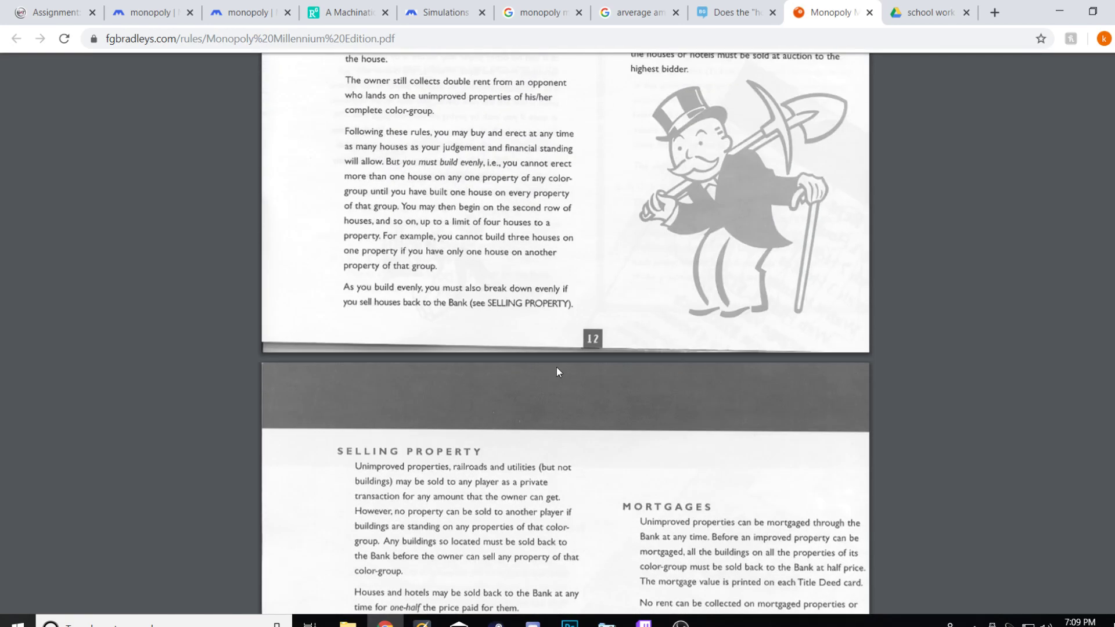
pyautogui.scroll(10, 584, 395)
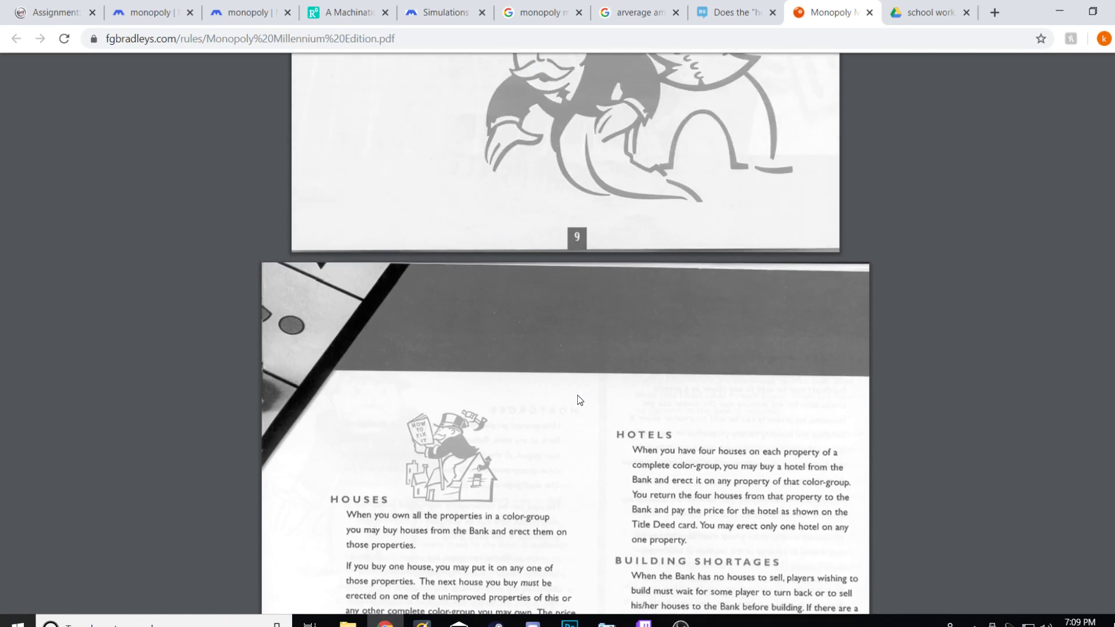
pyautogui.scroll(2, 576, 407)
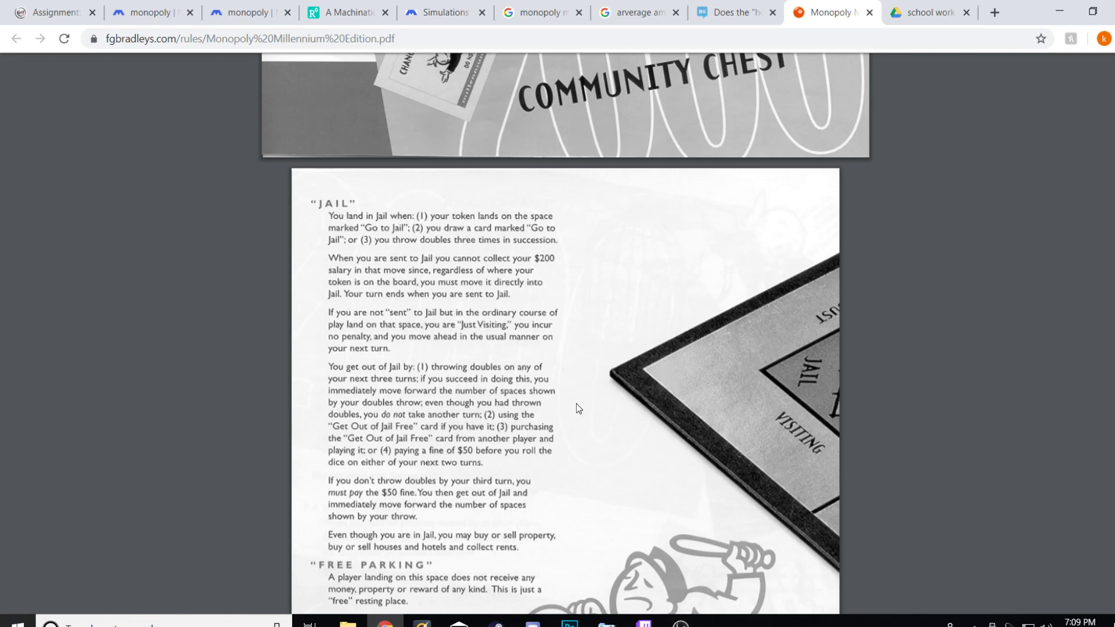
pyautogui.scroll(3, 577, 405)
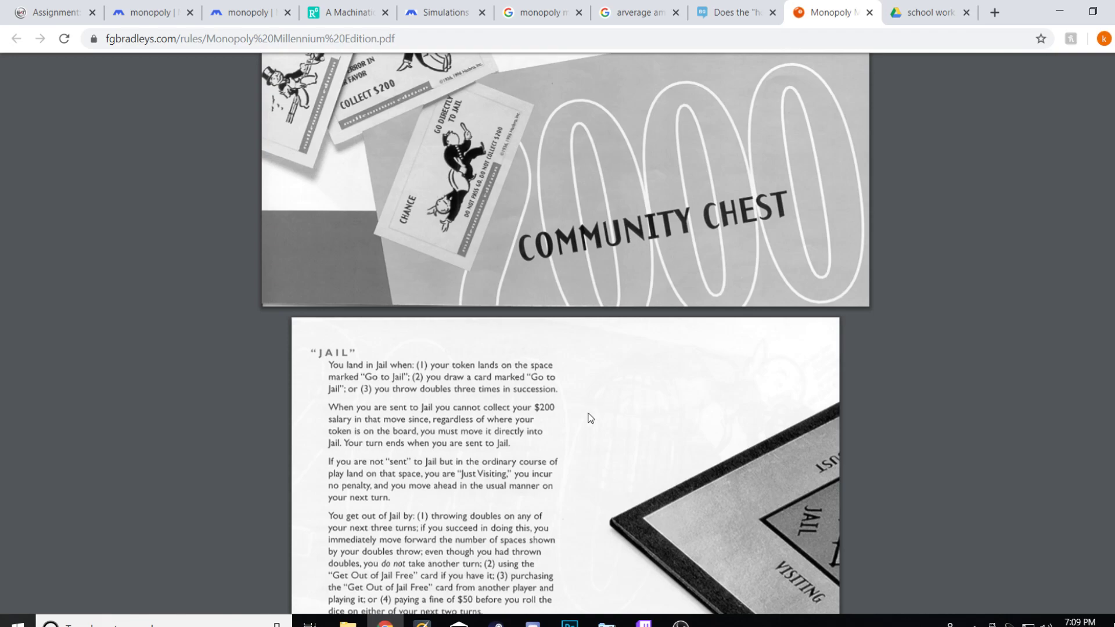
pyautogui.scroll(3, 593, 418)
pyautogui.scroll(-3, 601, 476)
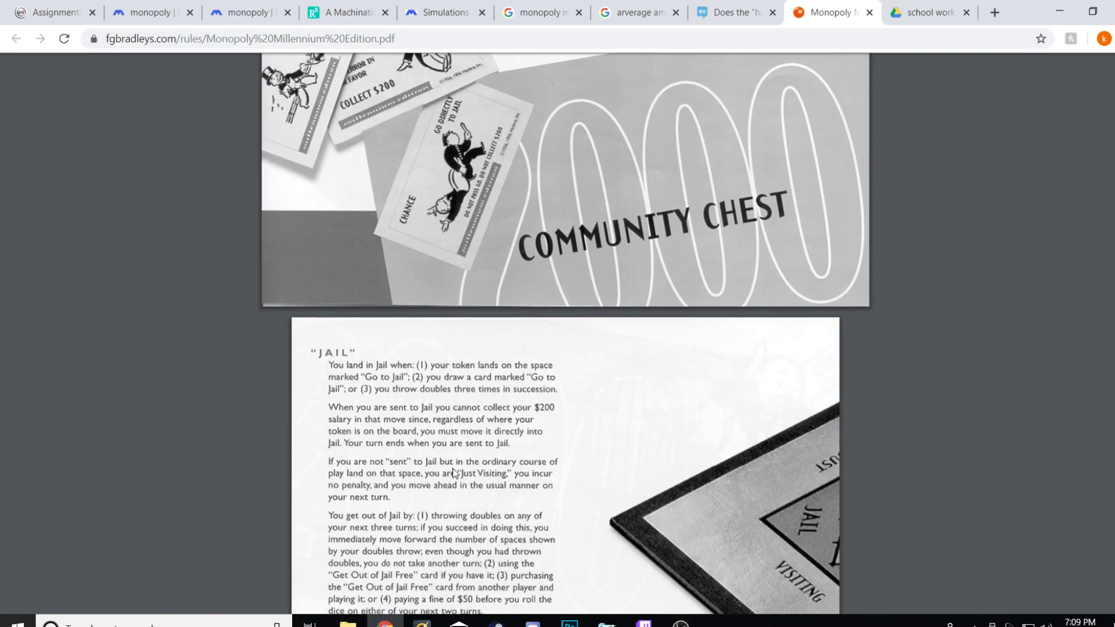
pyautogui.scroll(-2, 444, 479)
pyautogui.scroll(-6, 289, 409)
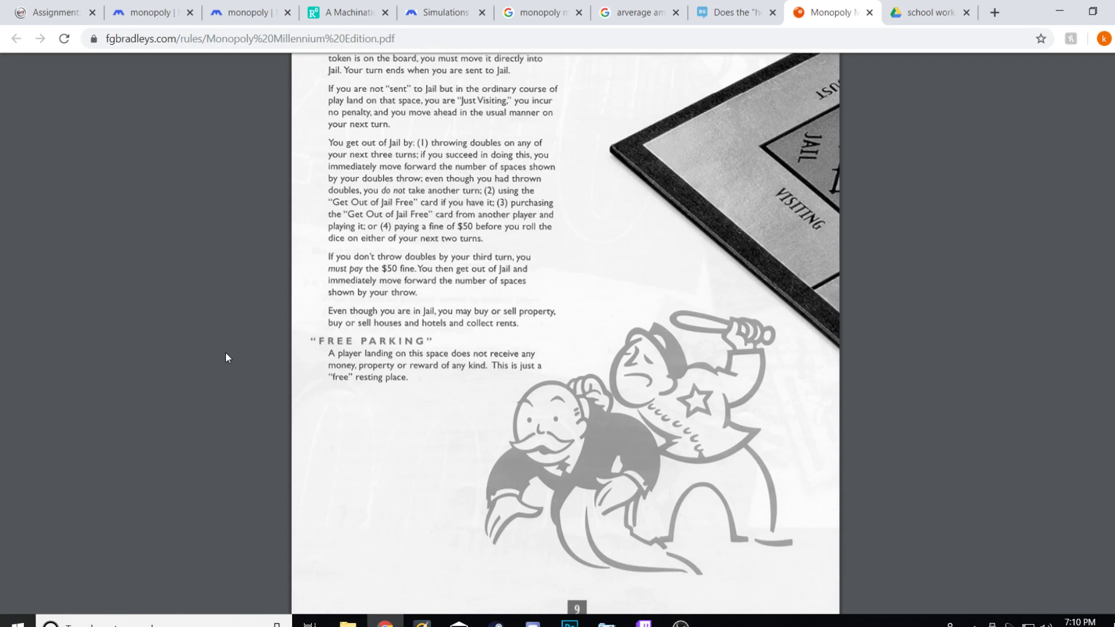
# Switch to the Machinations monopoly diagram, shrink the execution chart and select the green player's money pool above the bank
pyautogui.click(169, 10)
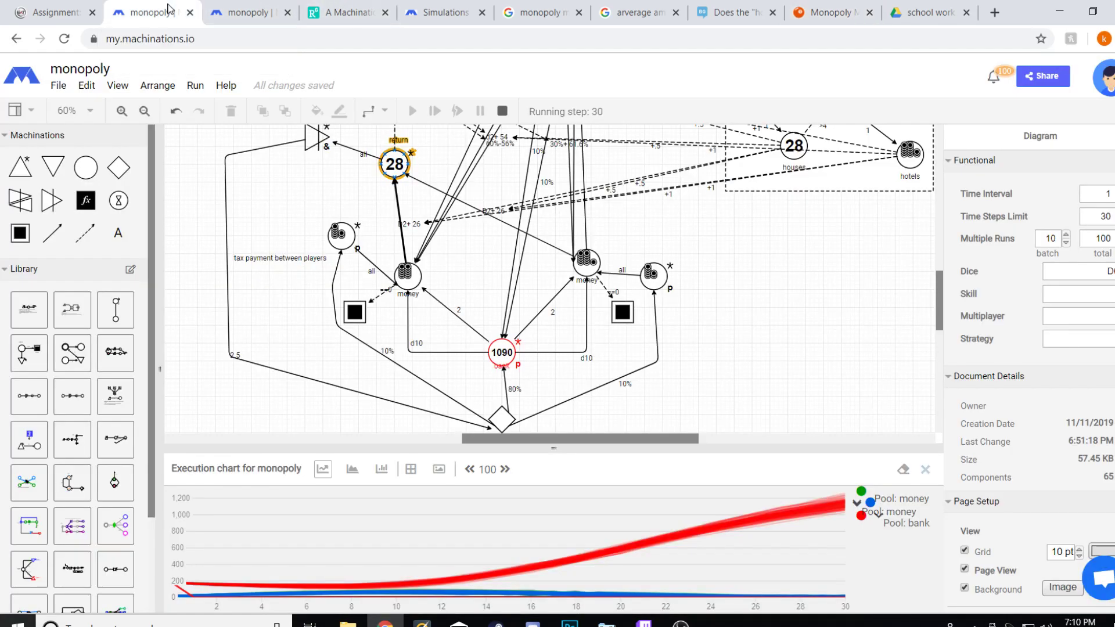
pyautogui.moveTo(552, 450); pyautogui.dragTo(543, 529)
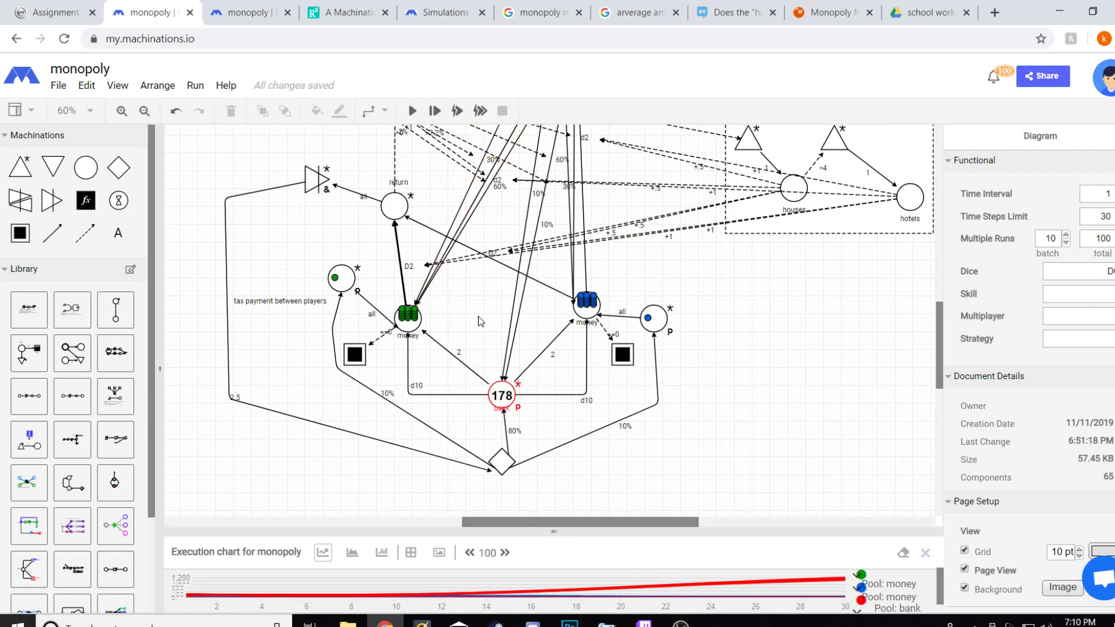
pyautogui.scroll(2, 480, 321)
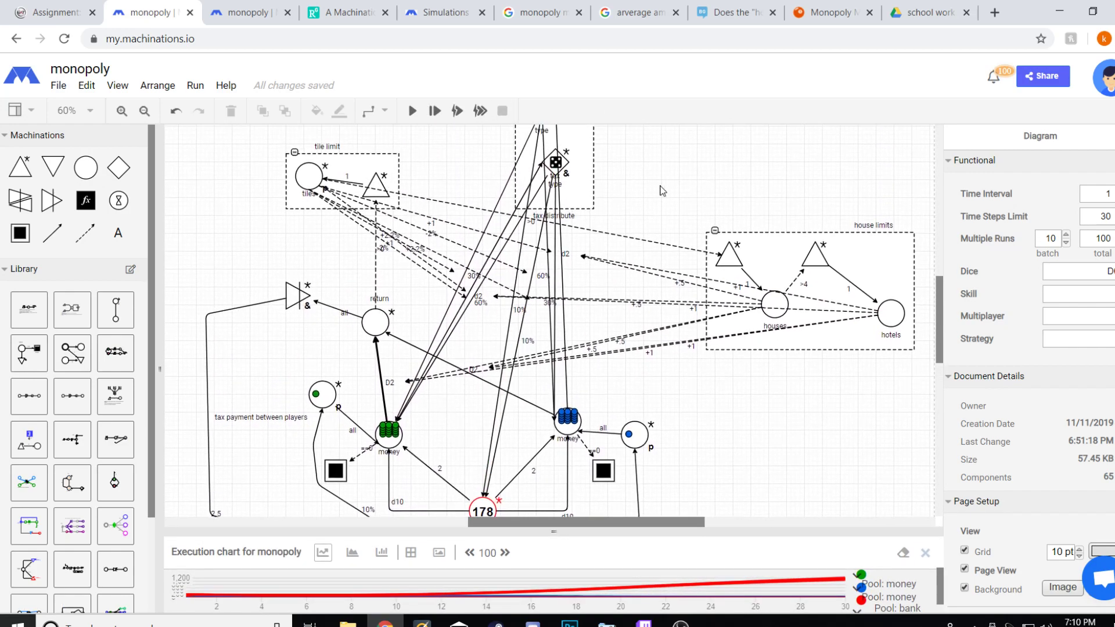
pyautogui.scroll(-3, 581, 342)
pyautogui.scroll(3, 533, 337)
pyautogui.scroll(1, 533, 338)
pyautogui.moveTo(501, 258); pyautogui.dragTo(665, 227)
pyautogui.click(387, 225)
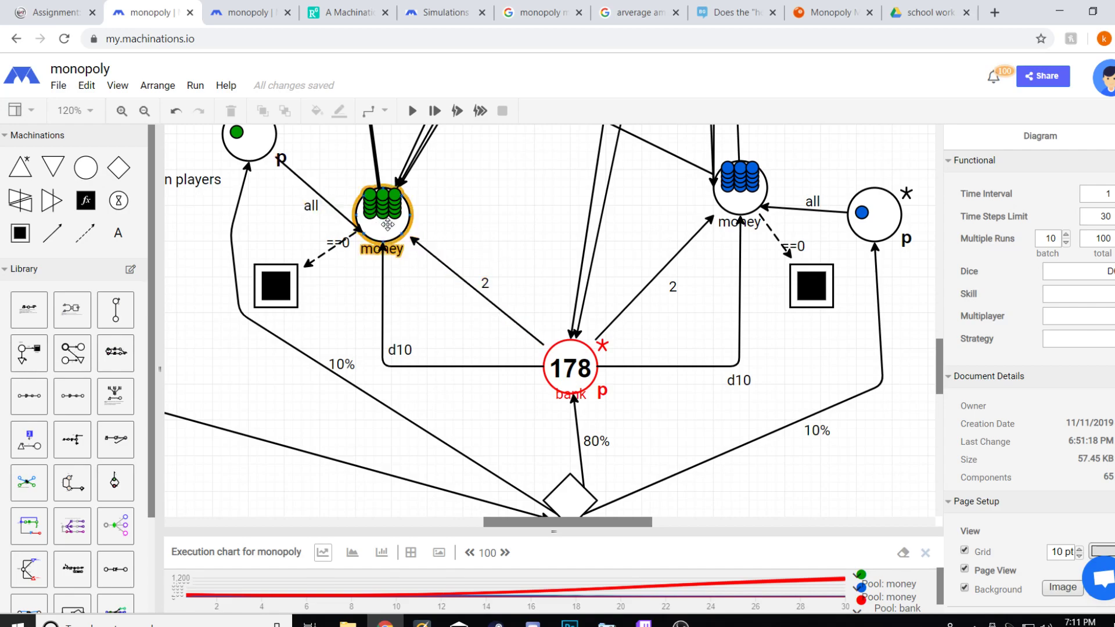
# Examine the blue player's money pool and the end conditions of both players with their ==0 activators
pyautogui.click(740, 187)
pyautogui.click(809, 284)
pyautogui.click(804, 284)
pyautogui.click(277, 283)
pyautogui.click(334, 240)
pyautogui.click(824, 310)
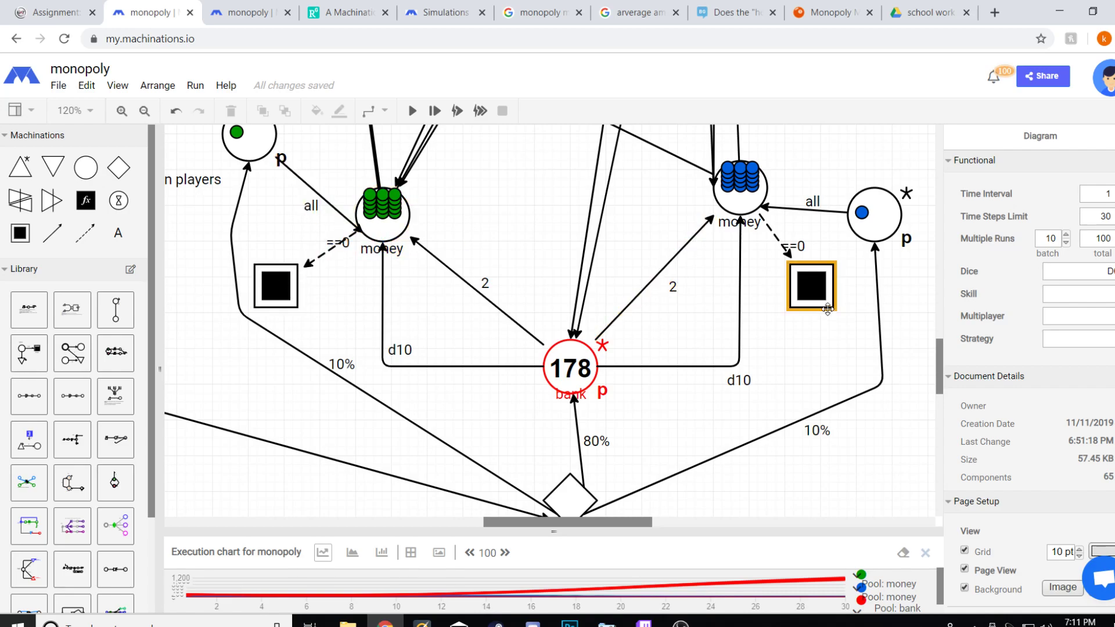
pyautogui.click(801, 251)
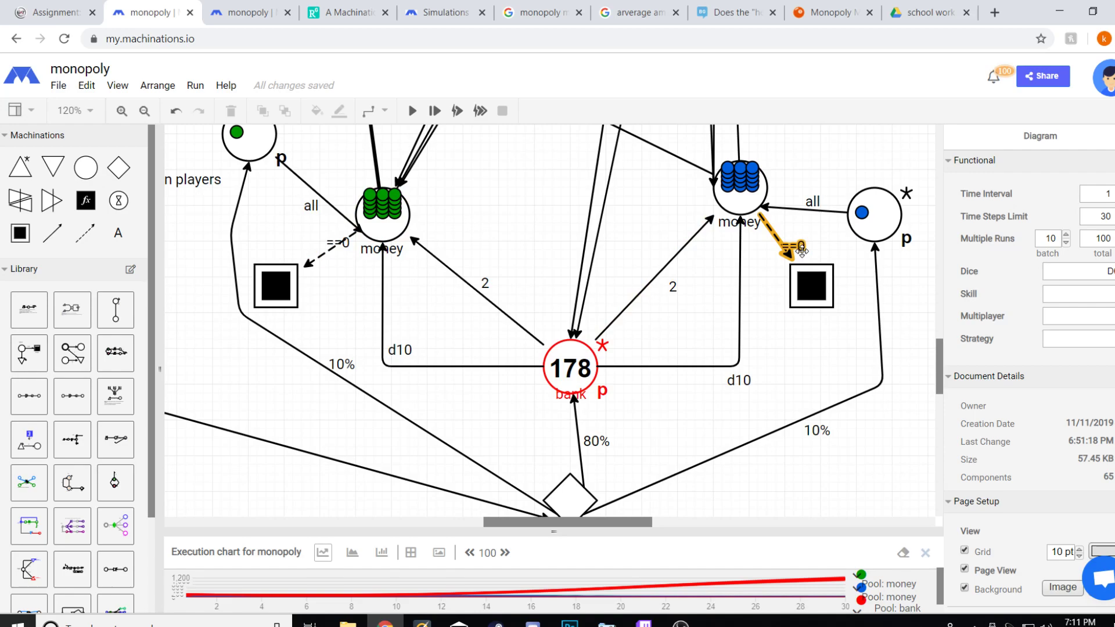
# Examine the small green and blue pools feeding each player's money, the 10% connections into them and the bank pool
pyautogui.moveTo(799, 227); pyautogui.dragTo(736, 262)
pyautogui.click(813, 254)
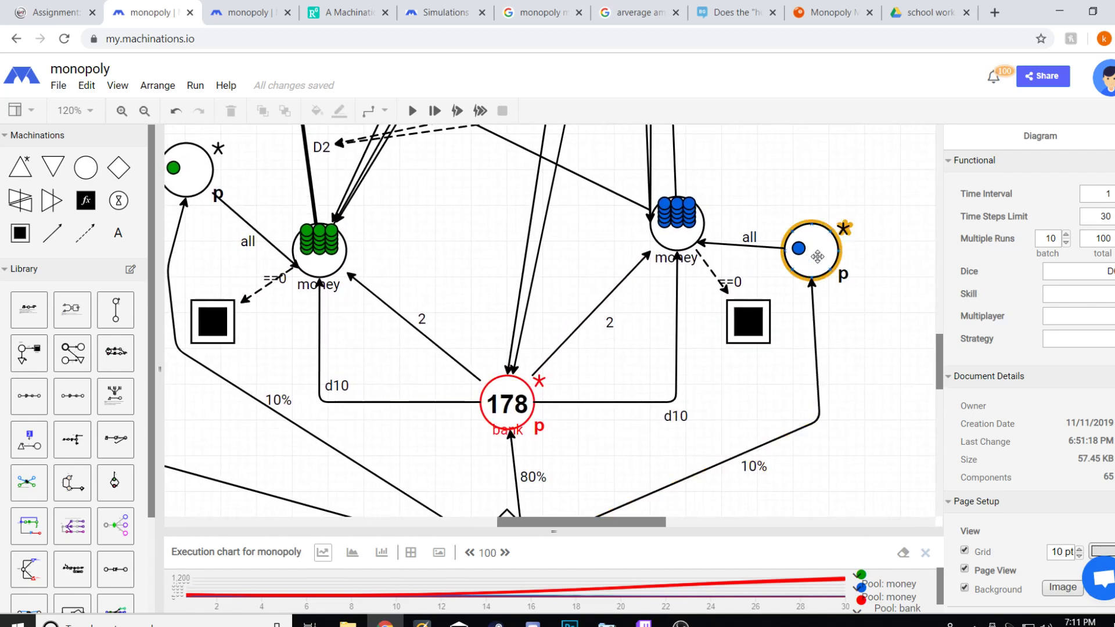
pyautogui.moveTo(543, 241); pyautogui.dragTo(596, 248)
pyautogui.click(241, 175)
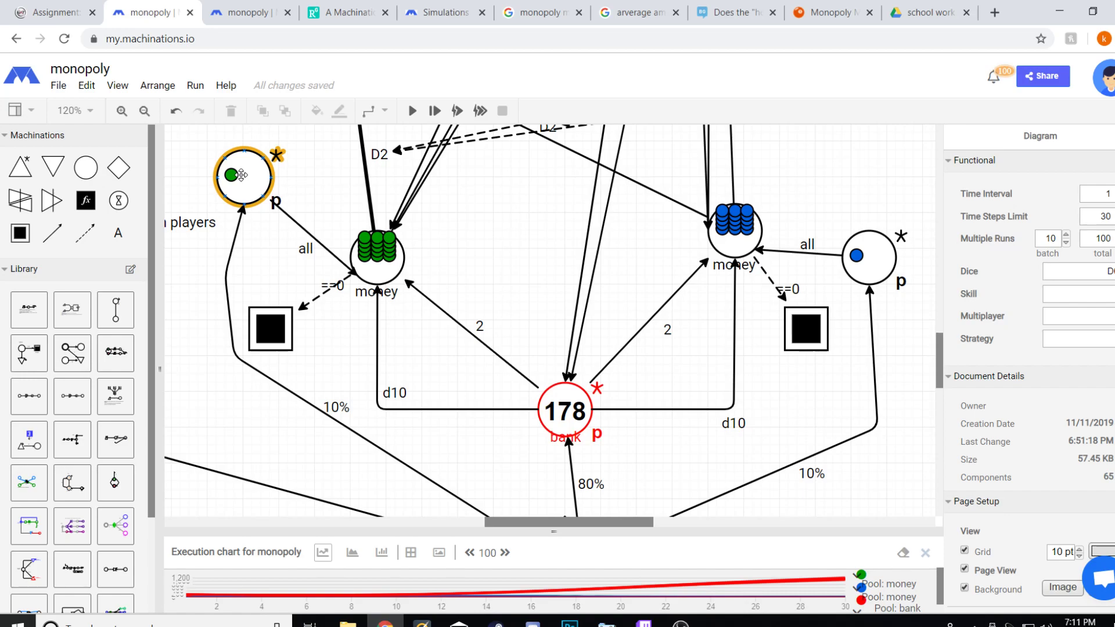
pyautogui.moveTo(486, 296); pyautogui.dragTo(481, 216)
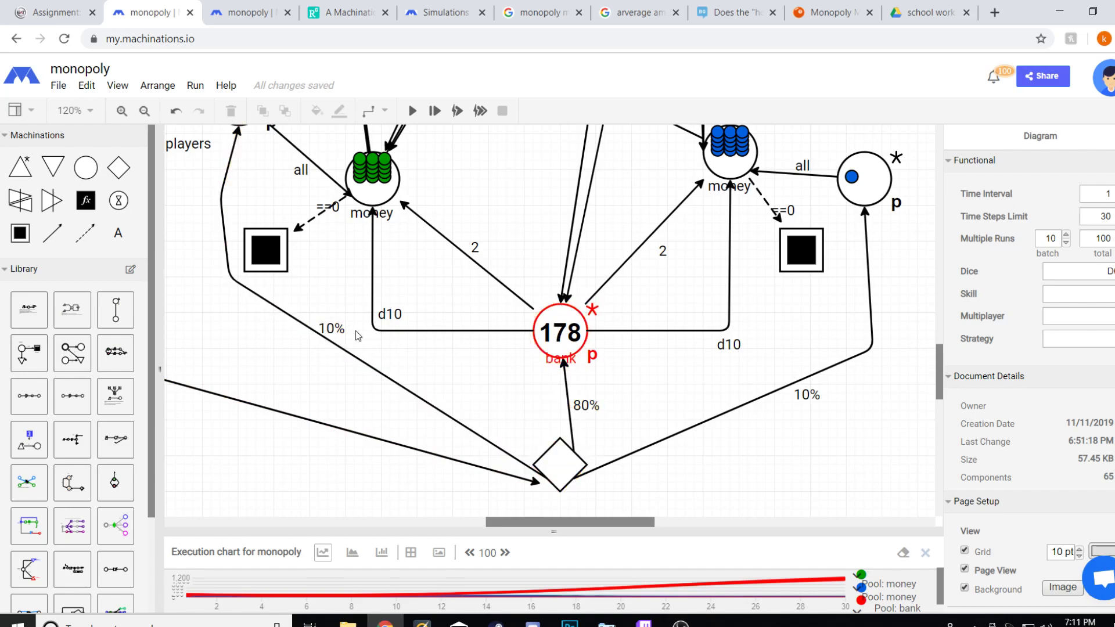
pyautogui.moveTo(416, 267); pyautogui.dragTo(424, 322)
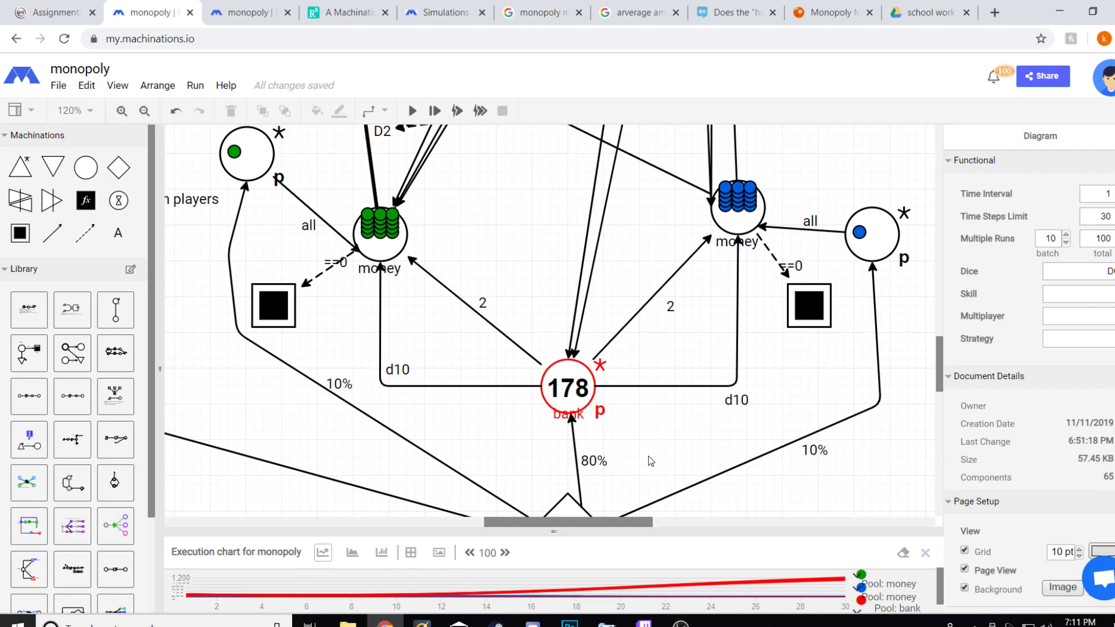
pyautogui.click(573, 388)
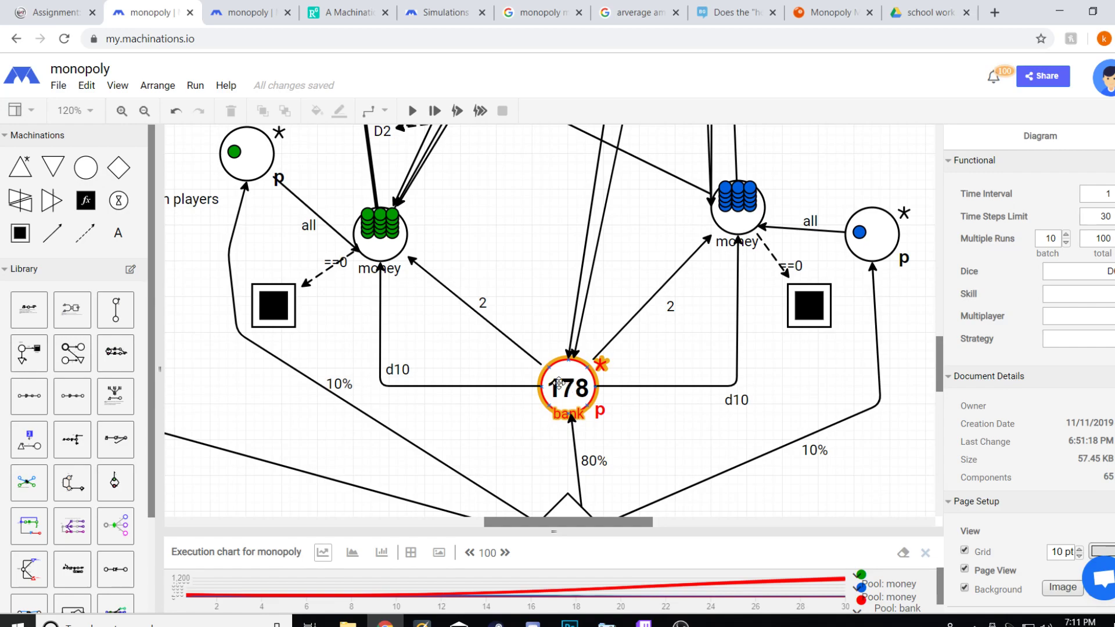
pyautogui.click(548, 321)
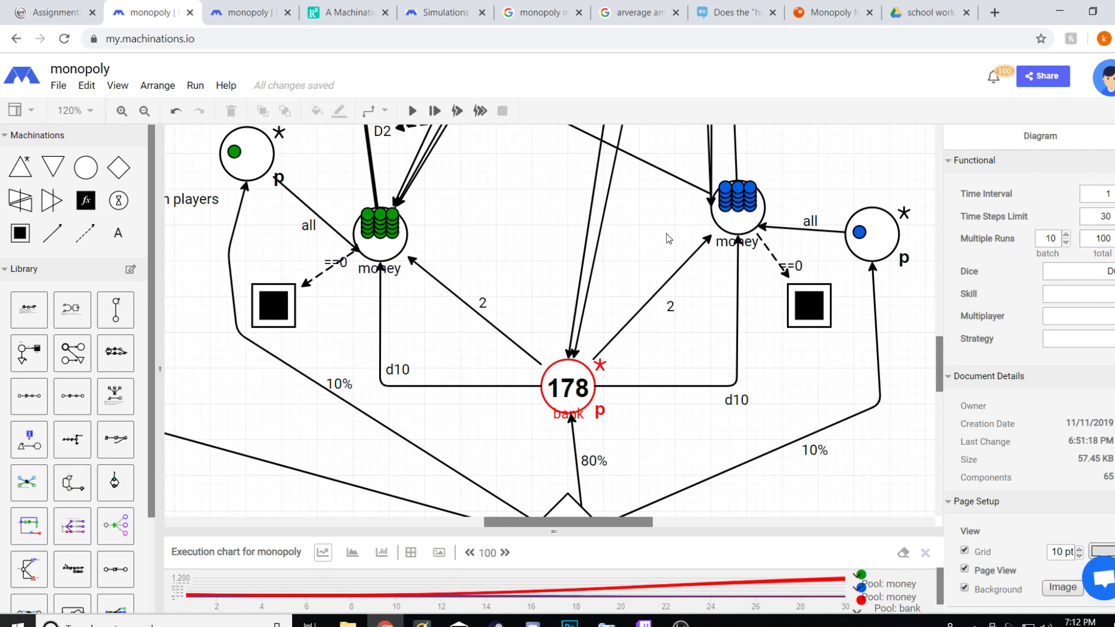
# Examine how the bank pays both money pools and how they link to the return, tax distribute and houses parts of the diagram
pyautogui.moveTo(558, 217); pyautogui.dragTo(519, 377)
pyautogui.scroll(-3, 517, 371)
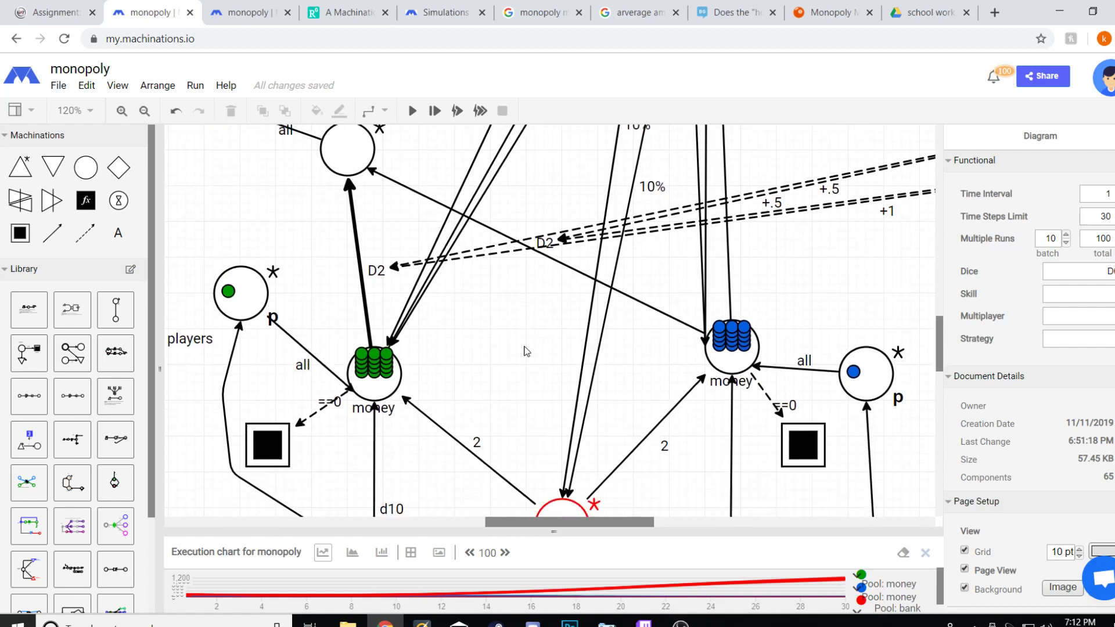
pyautogui.moveTo(520, 318); pyautogui.dragTo(471, 293)
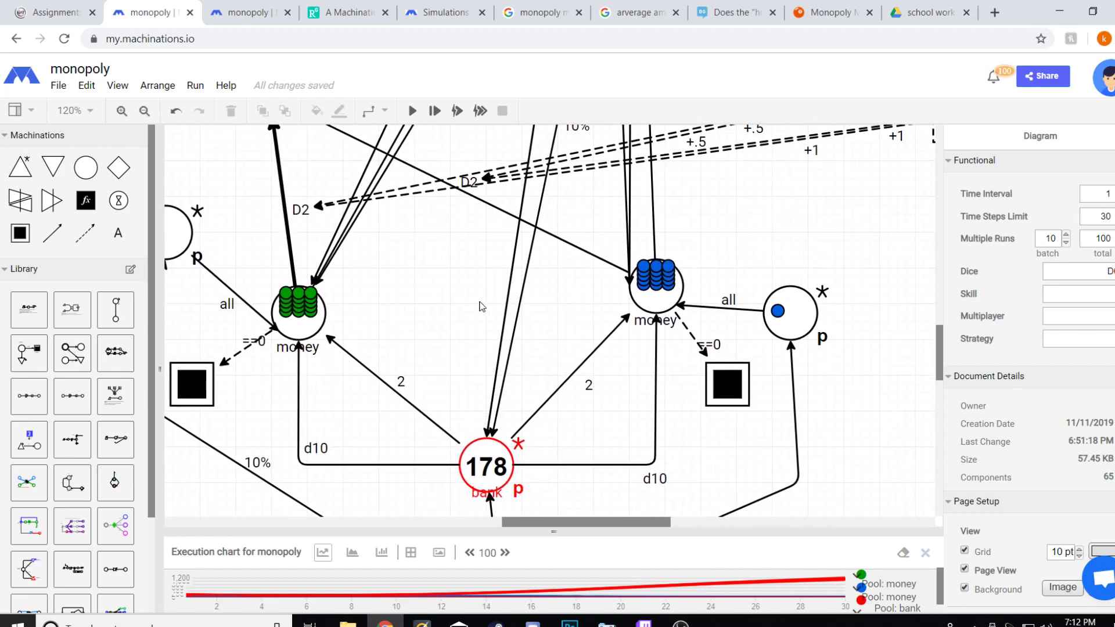
pyautogui.moveTo(601, 429); pyautogui.dragTo(621, 398)
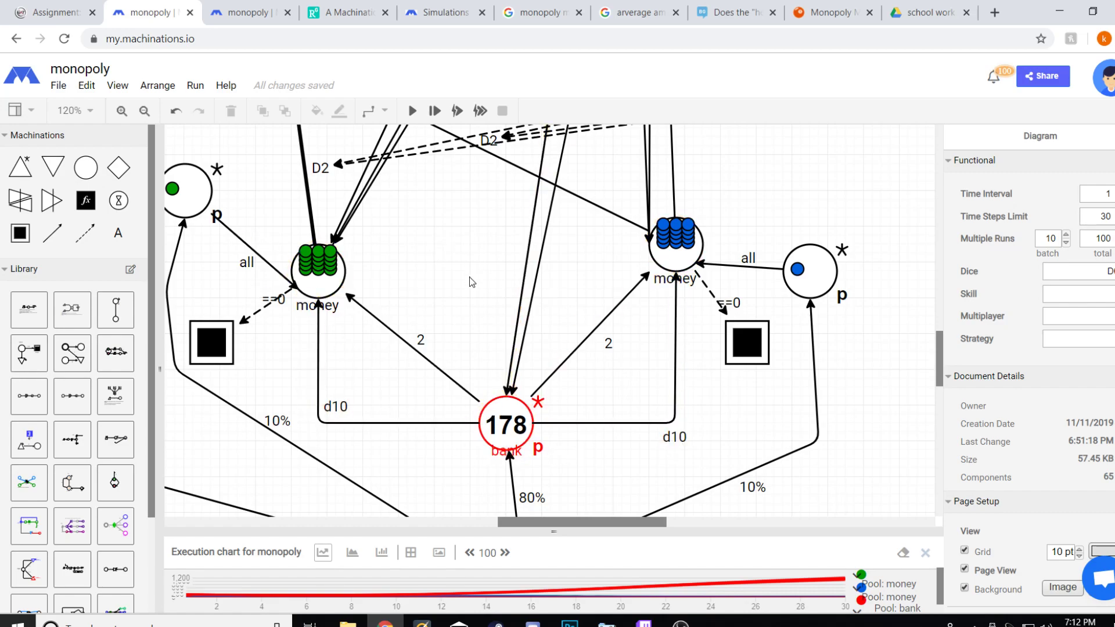
pyautogui.moveTo(573, 315); pyautogui.dragTo(596, 365)
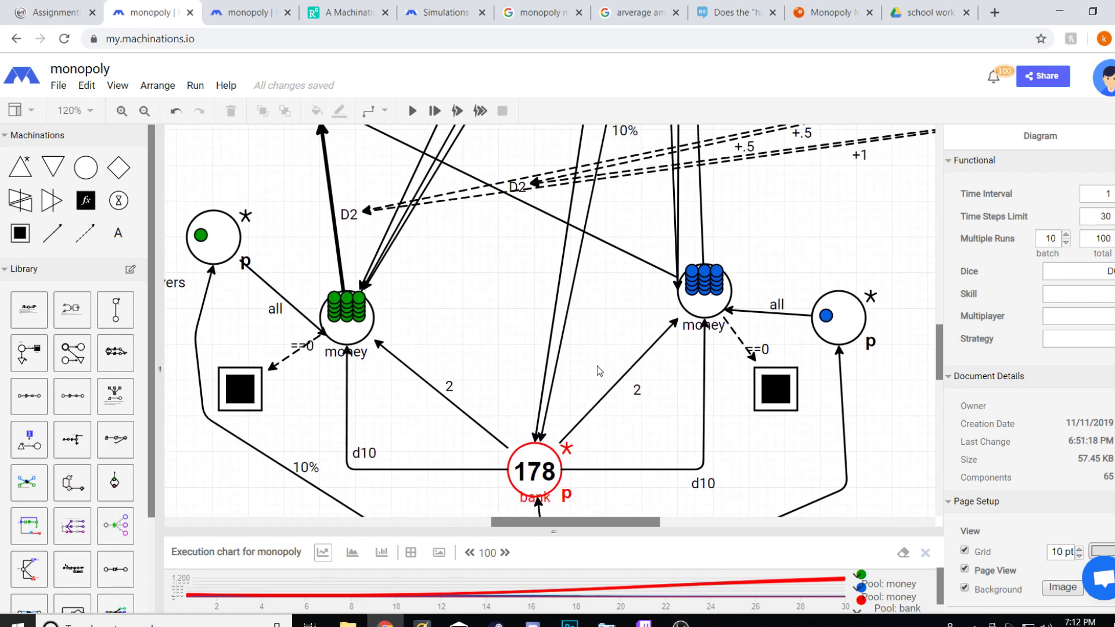
pyautogui.scroll(-1, 592, 360)
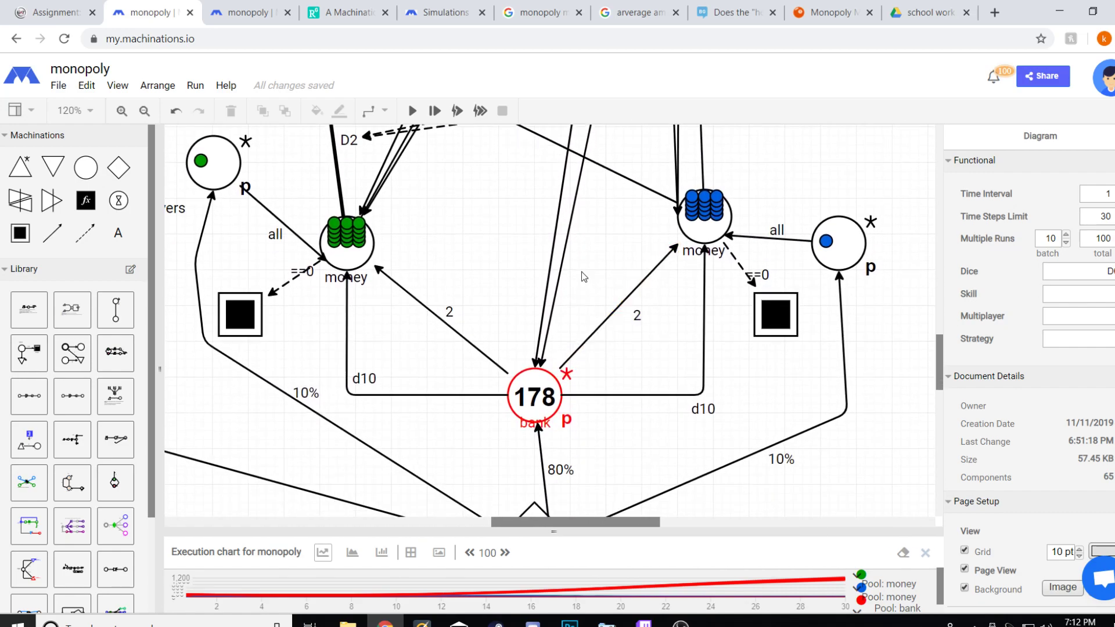
pyautogui.scroll(-4, 581, 275)
pyautogui.scroll(3, 535, 238)
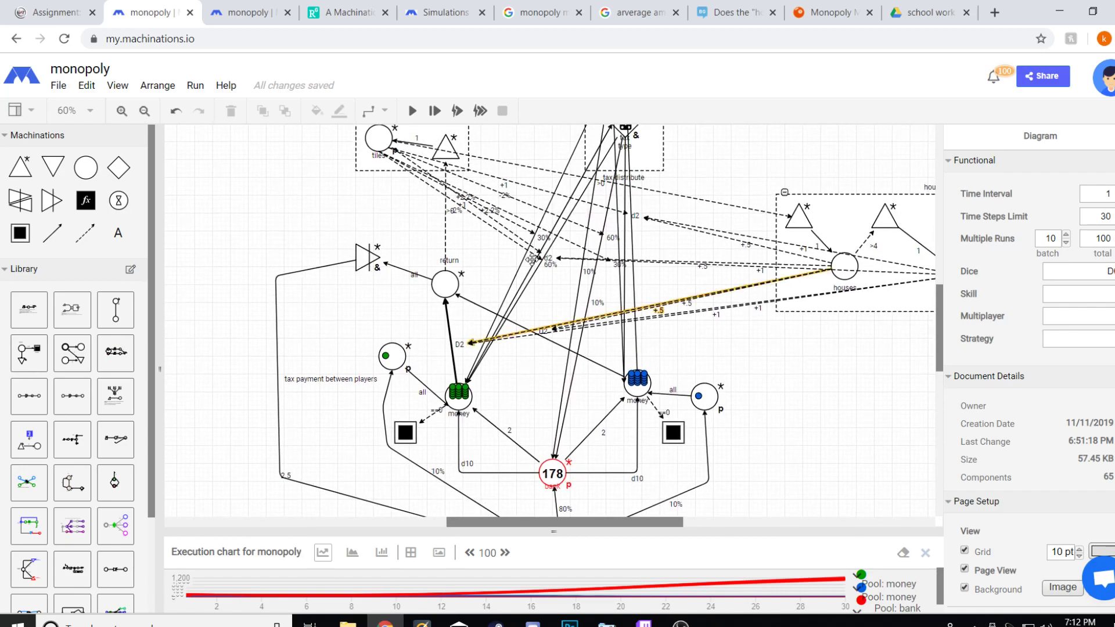
pyautogui.scroll(-2, 491, 352)
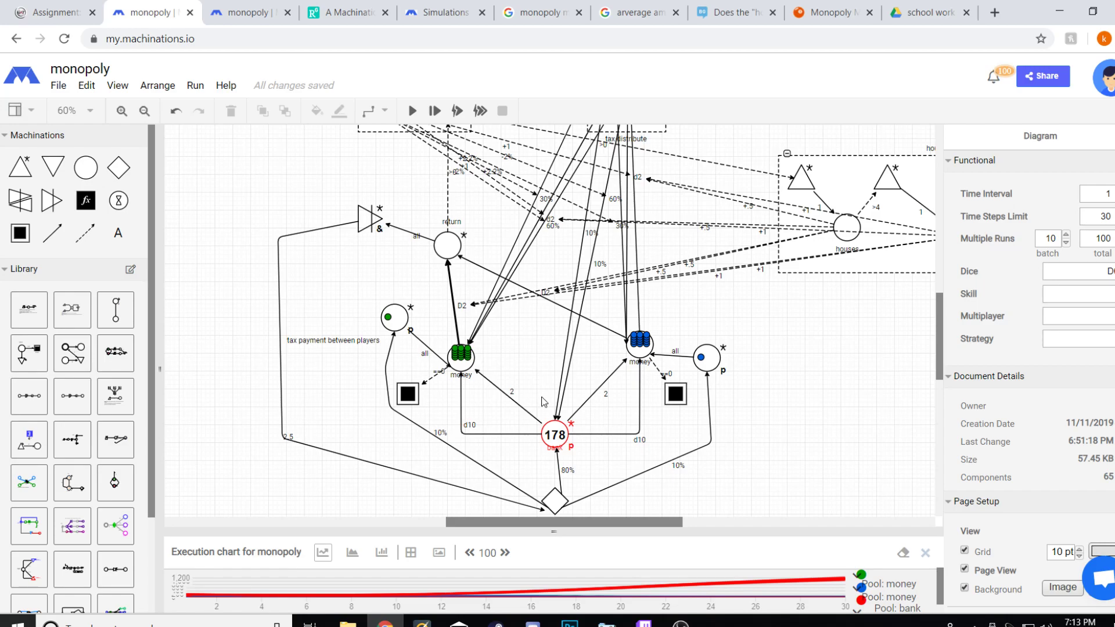
# Inspect the D2 connections from both money pools to the return pool and the house modifiers acting on them
pyautogui.scroll(2, 535, 381)
pyautogui.scroll(2, 522, 375)
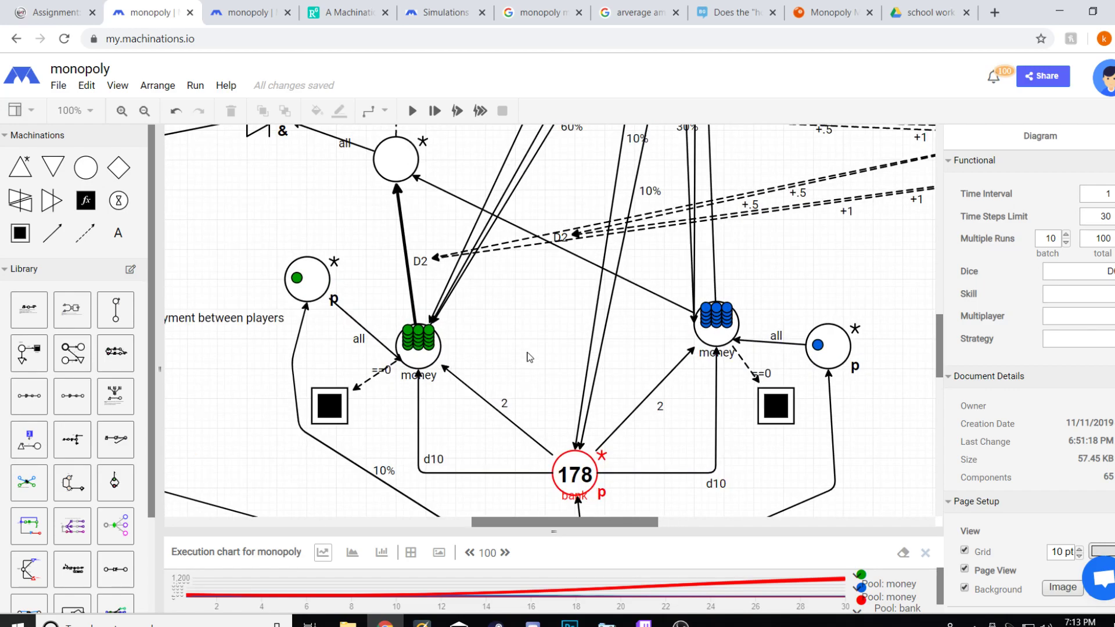
pyautogui.scroll(5, 544, 348)
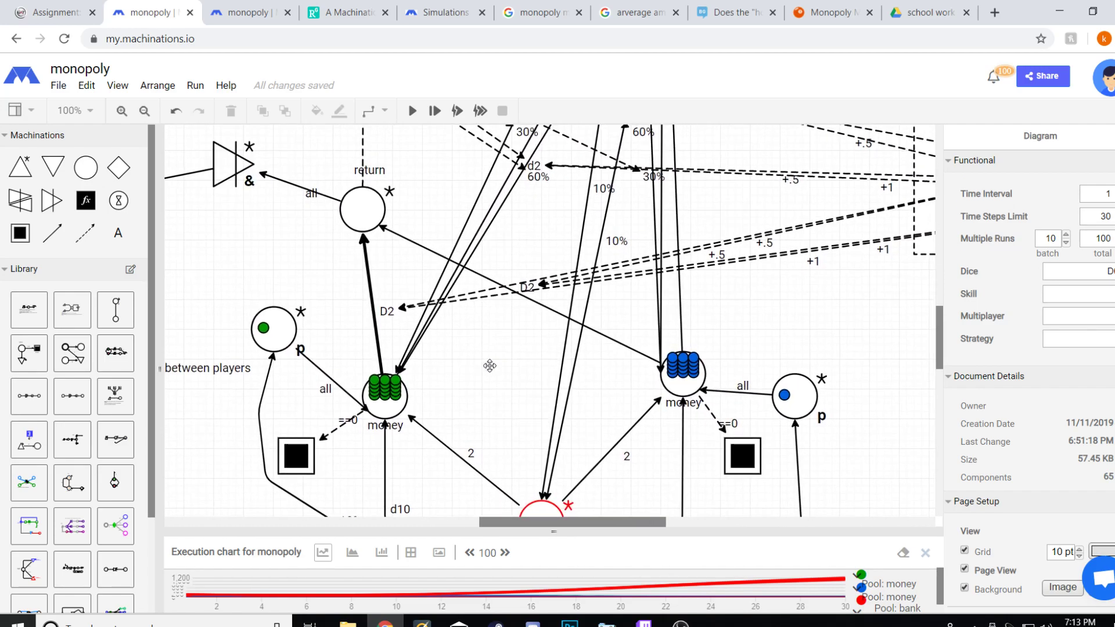
pyautogui.moveTo(517, 335); pyautogui.dragTo(425, 337)
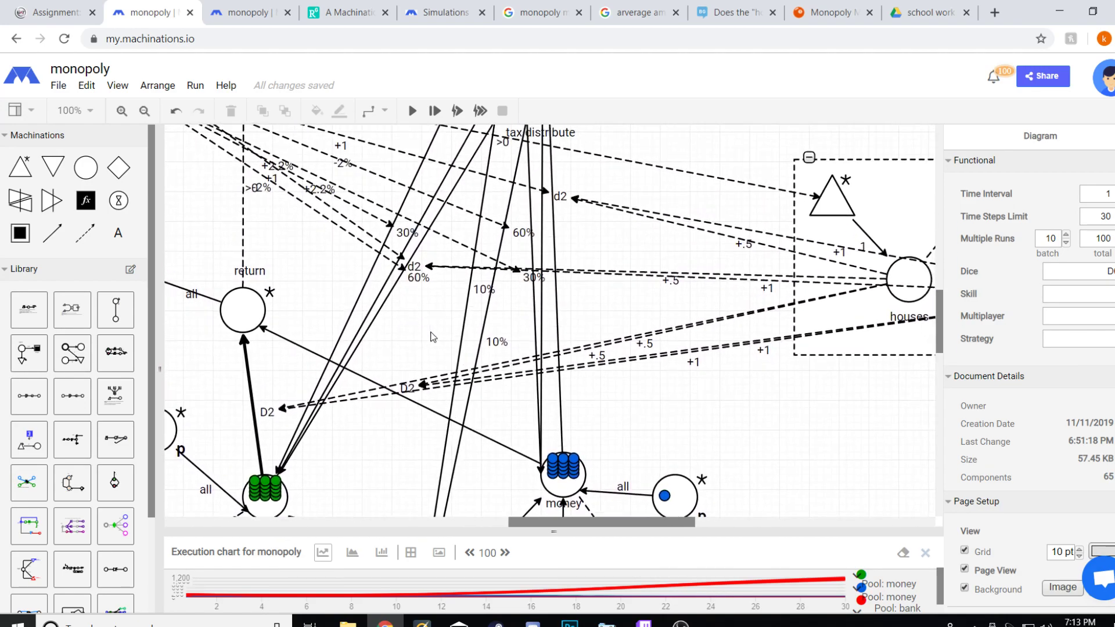
pyautogui.moveTo(582, 243); pyautogui.dragTo(640, 314)
pyautogui.moveTo(666, 210); pyautogui.dragTo(800, 52)
pyautogui.rightClick(802, 49)
pyautogui.moveTo(462, 301); pyautogui.dragTo(505, 257)
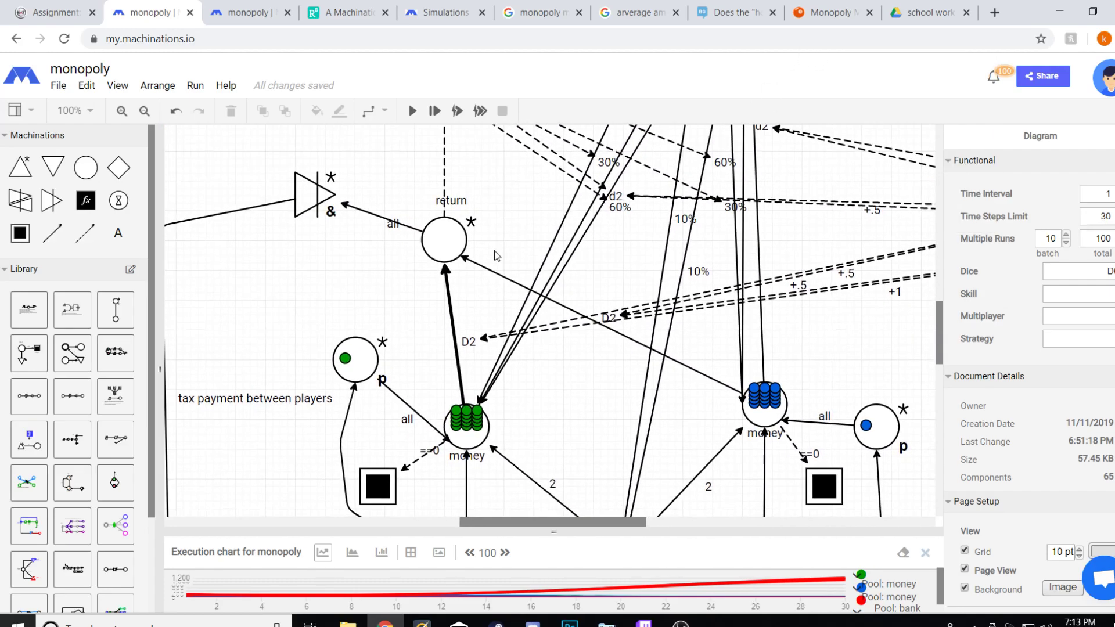
pyautogui.scroll(-1, 585, 338)
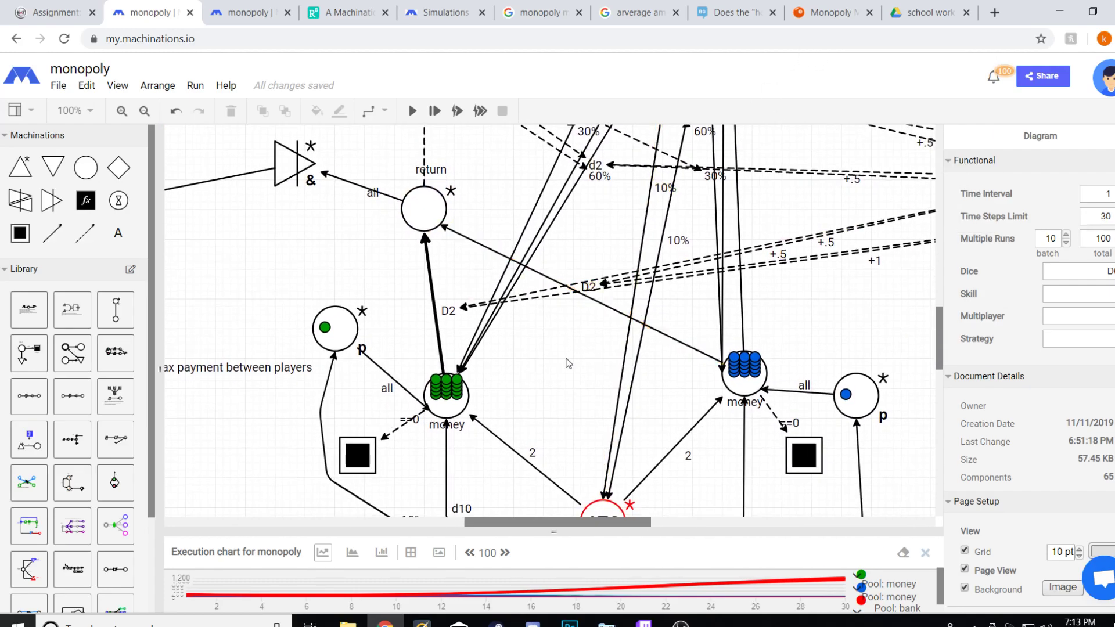
pyautogui.click(551, 290)
pyautogui.click(571, 318)
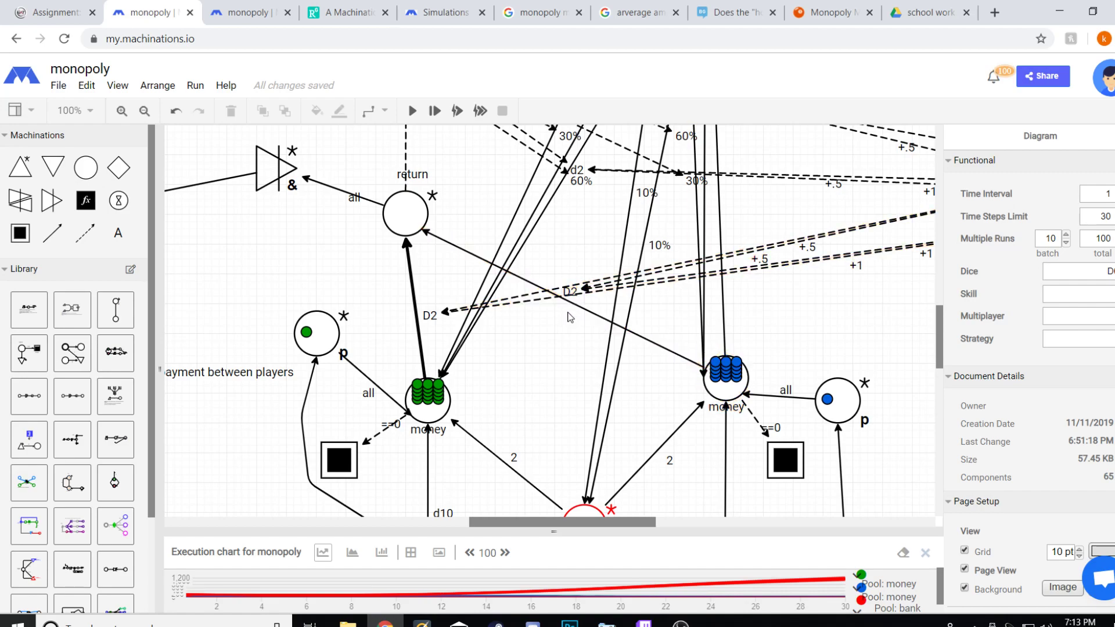
# Examine the return pool and the gate below the bank that splits its money between the bank and the two players
pyautogui.click(408, 212)
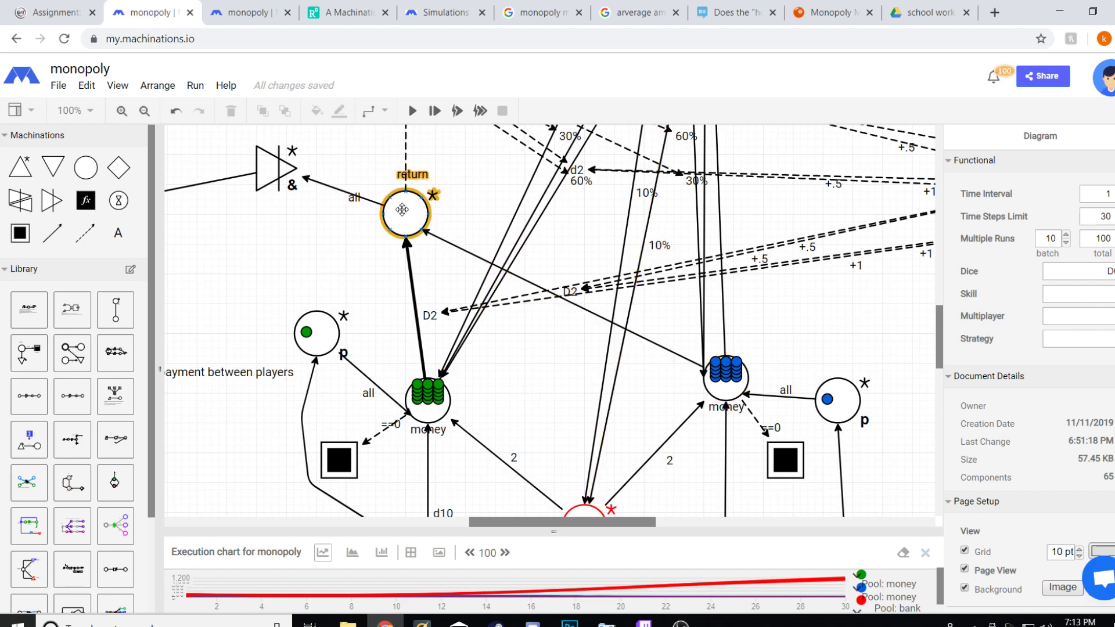
pyautogui.click(404, 235)
pyautogui.hscroll(-4, 457, 209)
pyautogui.scroll(-3, 457, 209)
pyautogui.hscroll(4, 457, 209)
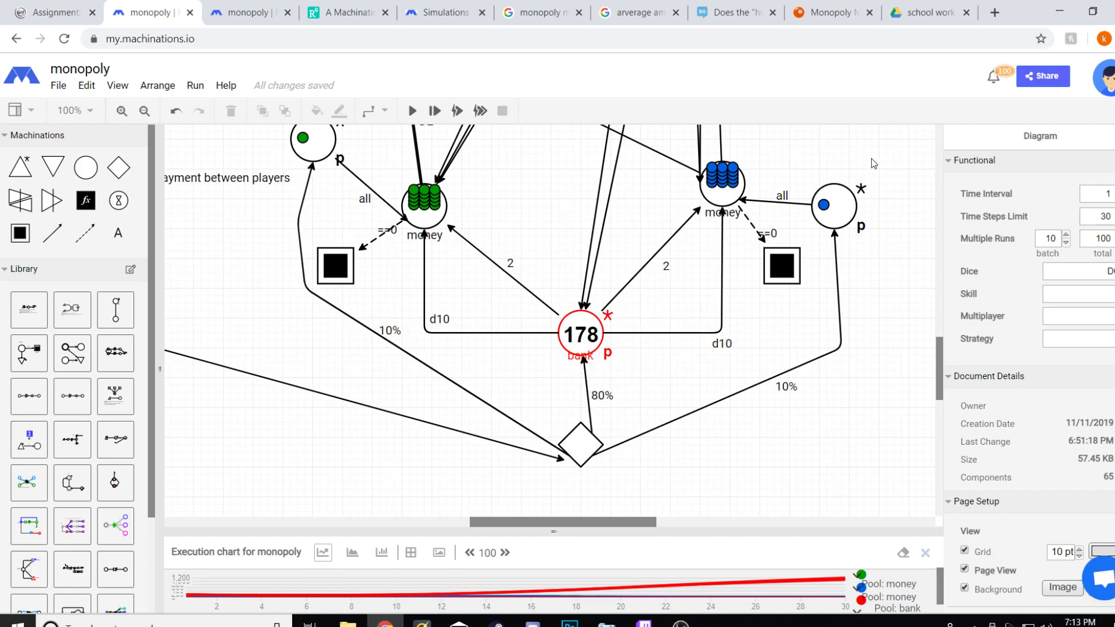
pyautogui.moveTo(556, 196); pyautogui.dragTo(560, 278)
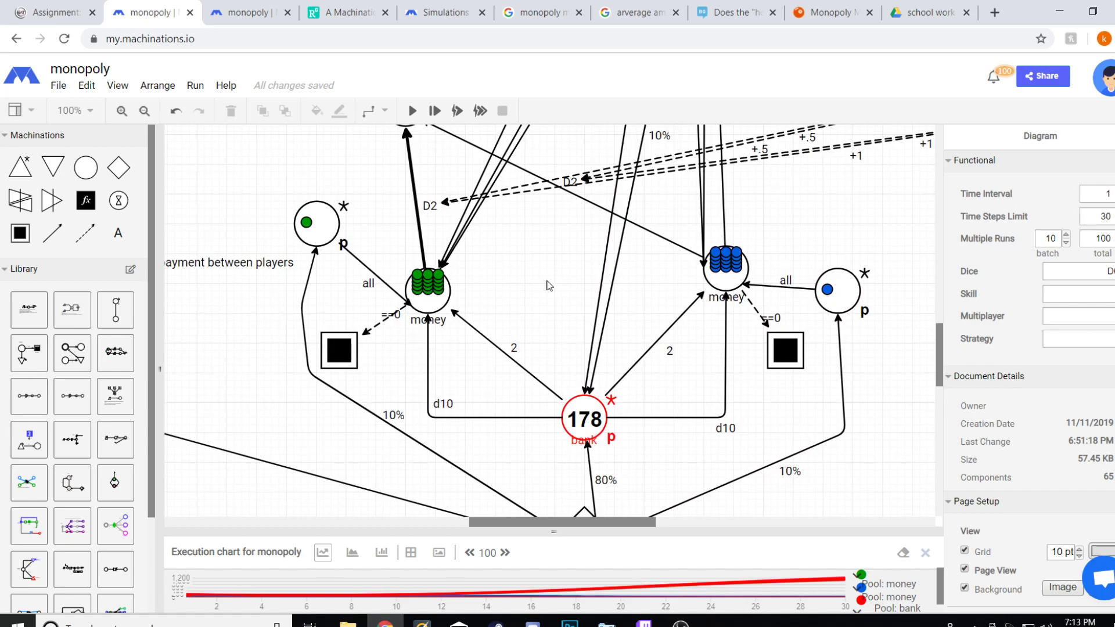
pyautogui.moveTo(536, 263); pyautogui.dragTo(569, 417)
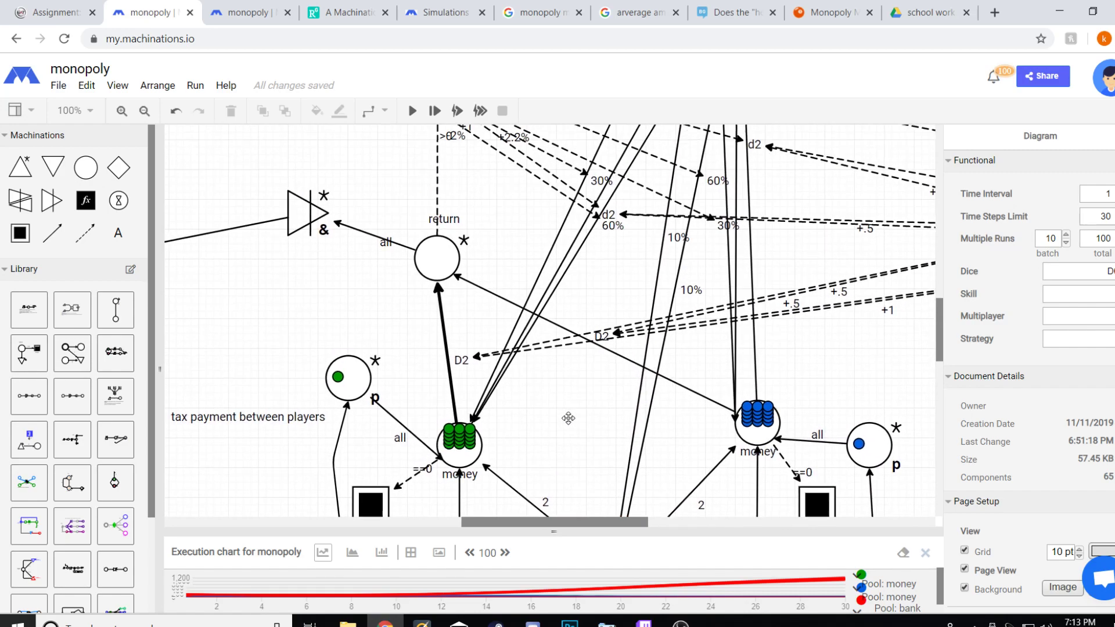
# Examine the tax distribute gates, their percentage outputs and the modifiers coming from the tiles and houses pools
pyautogui.moveTo(587, 284); pyautogui.dragTo(536, 311)
pyautogui.moveTo(538, 381); pyautogui.dragTo(521, 517)
pyautogui.moveTo(424, 352); pyautogui.dragTo(271, 263)
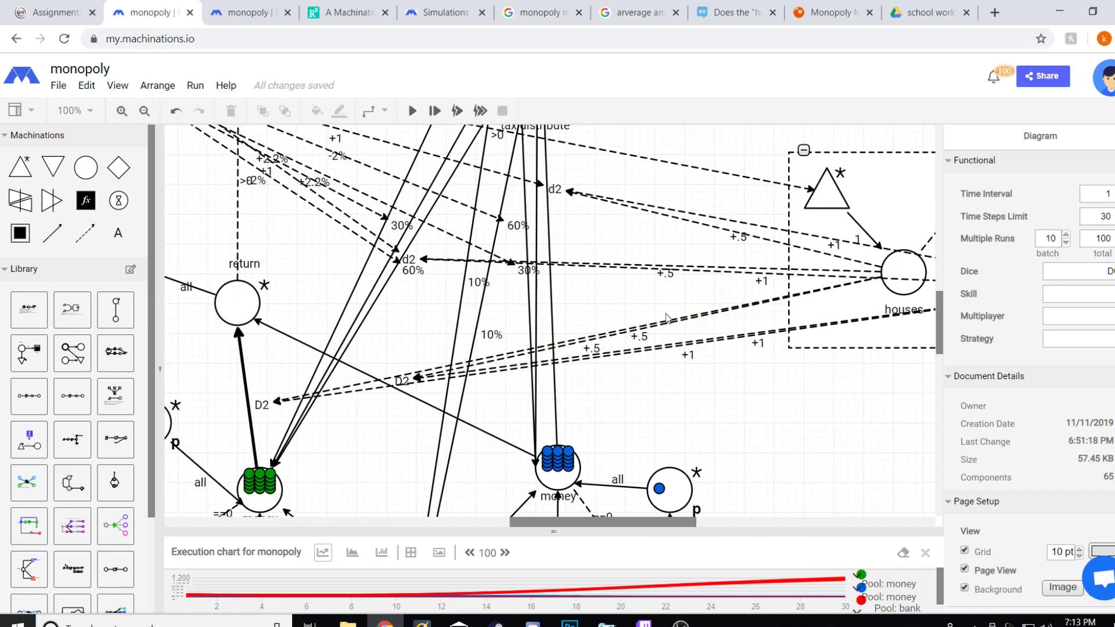
pyautogui.moveTo(572, 294); pyautogui.dragTo(738, 425)
pyautogui.moveTo(482, 181); pyautogui.dragTo(412, 280)
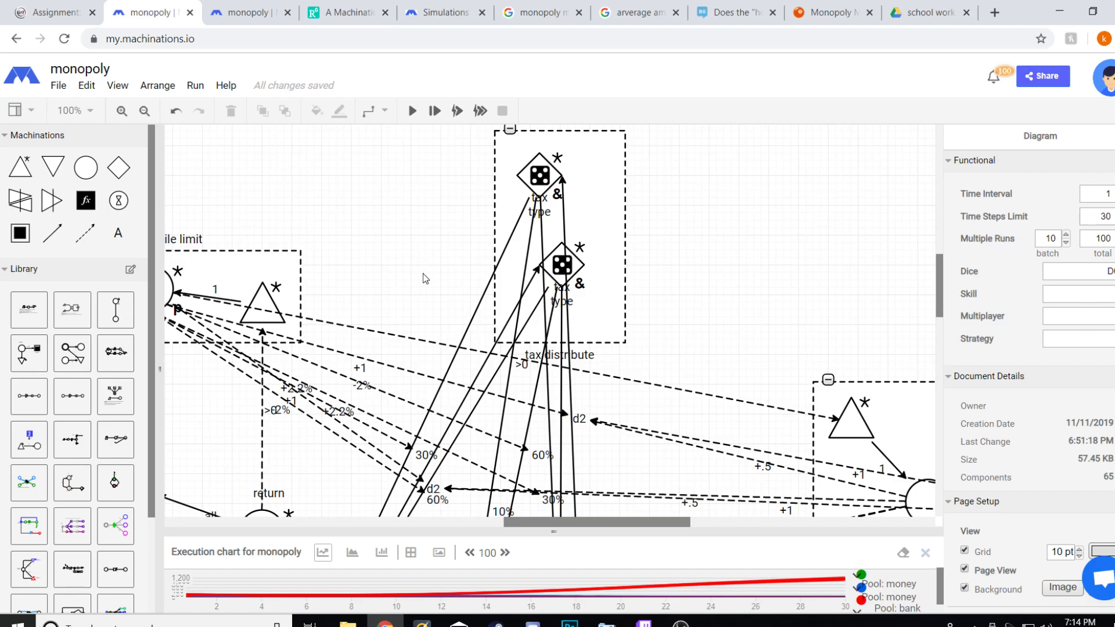
pyautogui.moveTo(423, 272)
pyautogui.mouseDown()
pyautogui.moveTo(418, 199)
pyautogui.moveTo(421, 256)
pyautogui.mouseUp()
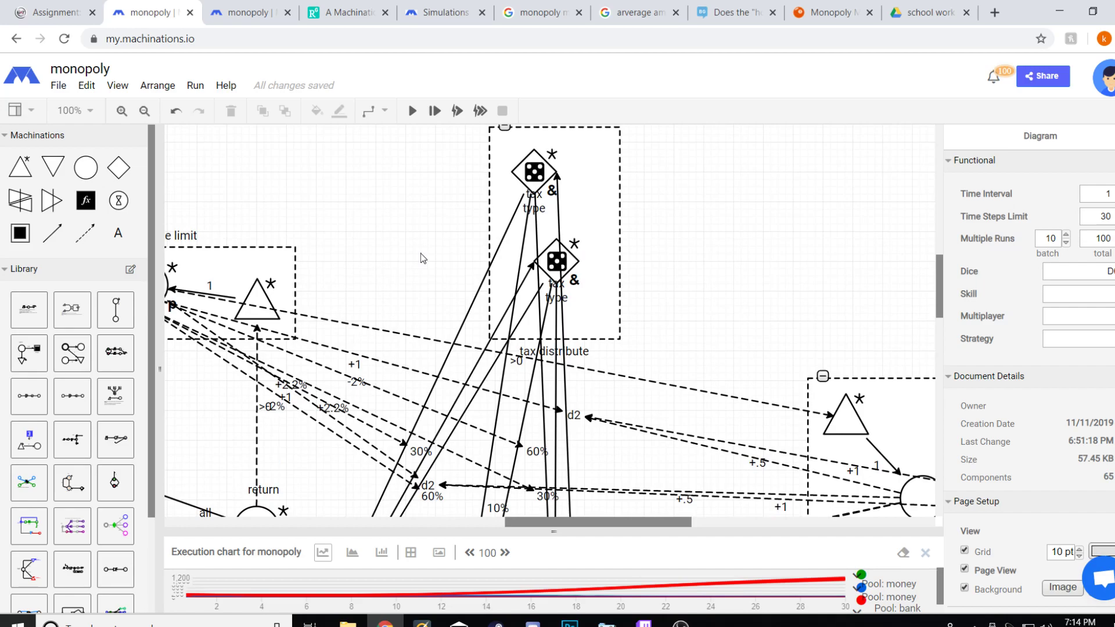
pyautogui.scroll(-3, 420, 253)
pyautogui.rightClick(435, 109)
pyautogui.click(432, 351)
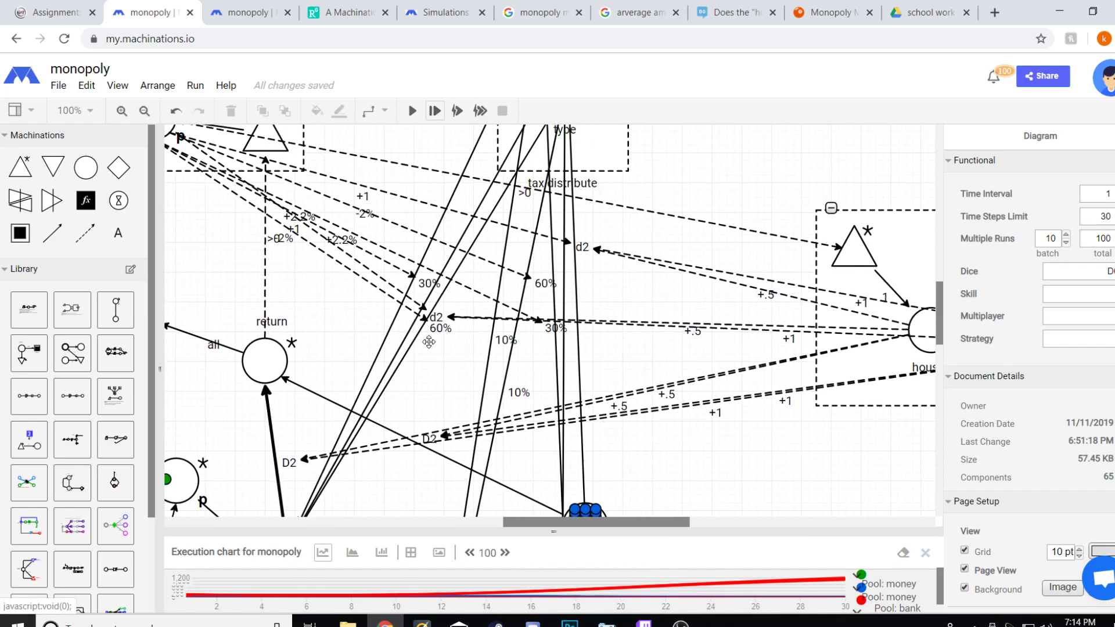
pyautogui.scroll(-2, 431, 350)
pyautogui.scroll(-1, 591, 414)
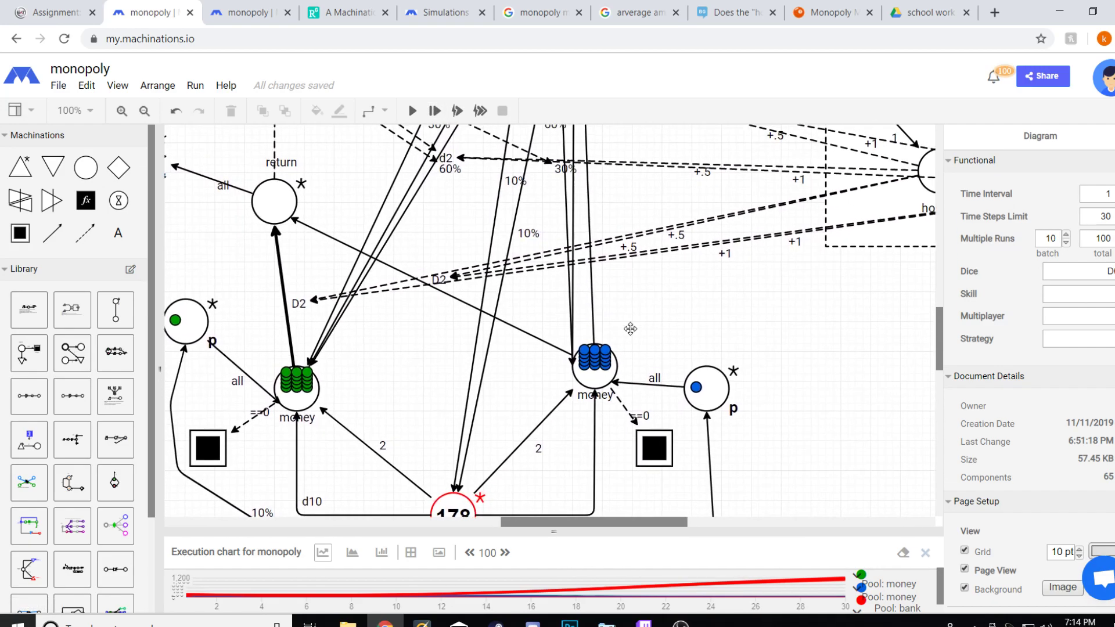
pyautogui.scroll(2, 629, 325)
pyautogui.scroll(2, 622, 267)
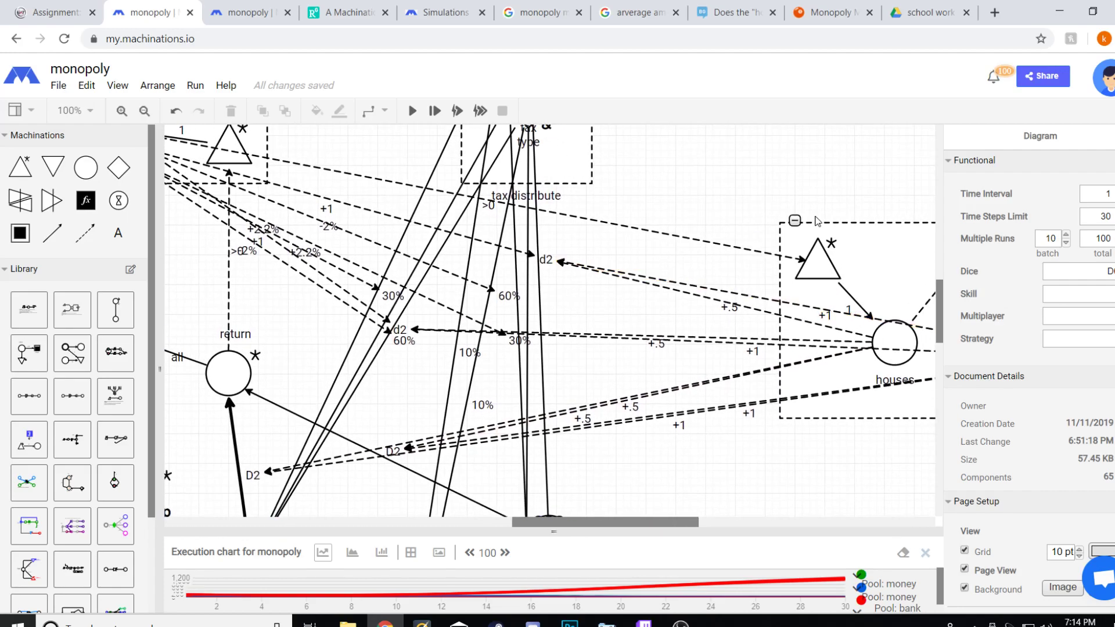
# Collapse the house limits group and move it to about 1840, 754 pt, and collapse the tile limit group and move it to 740, 550 pt
pyautogui.click(794, 220)
pyautogui.moveTo(806, 234); pyautogui.dragTo(925, 222)
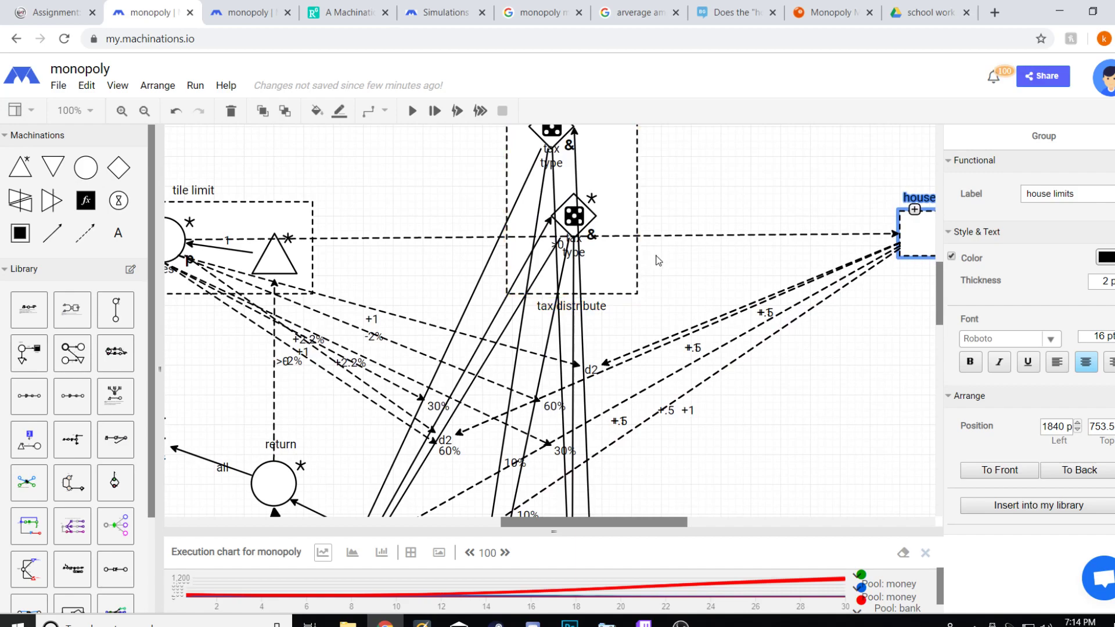
pyautogui.moveTo(343, 186); pyautogui.dragTo(594, 256)
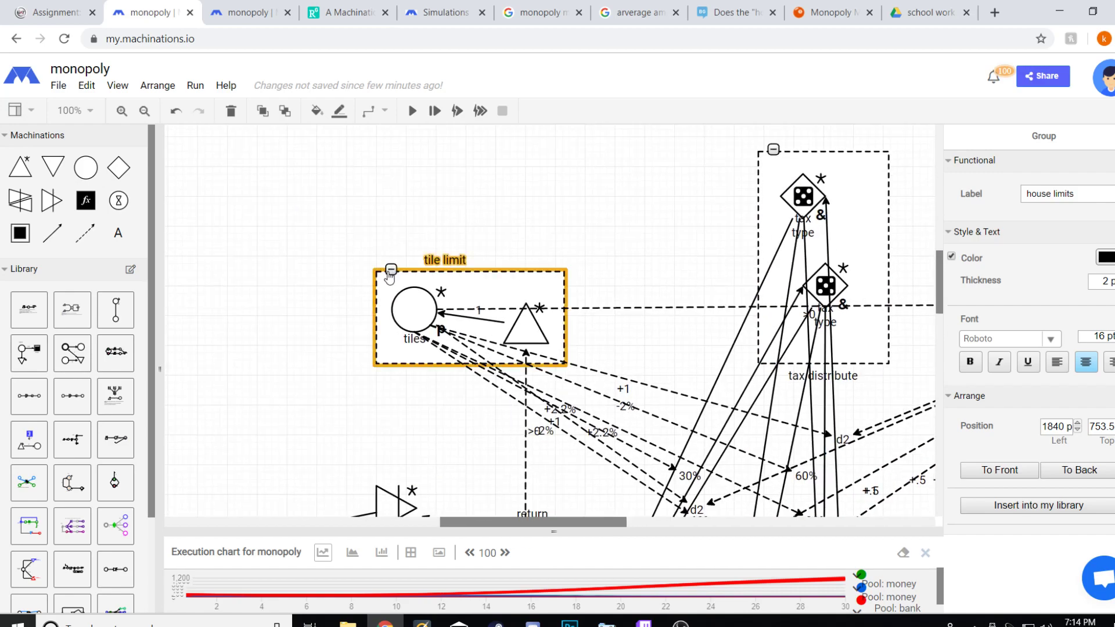
pyautogui.click(391, 270)
pyautogui.moveTo(393, 288); pyautogui.dragTo(350, 153)
# Move the tax distribute group down and to the right, to about 1610, 920 pt
pyautogui.moveTo(539, 231); pyautogui.dragTo(357, 128)
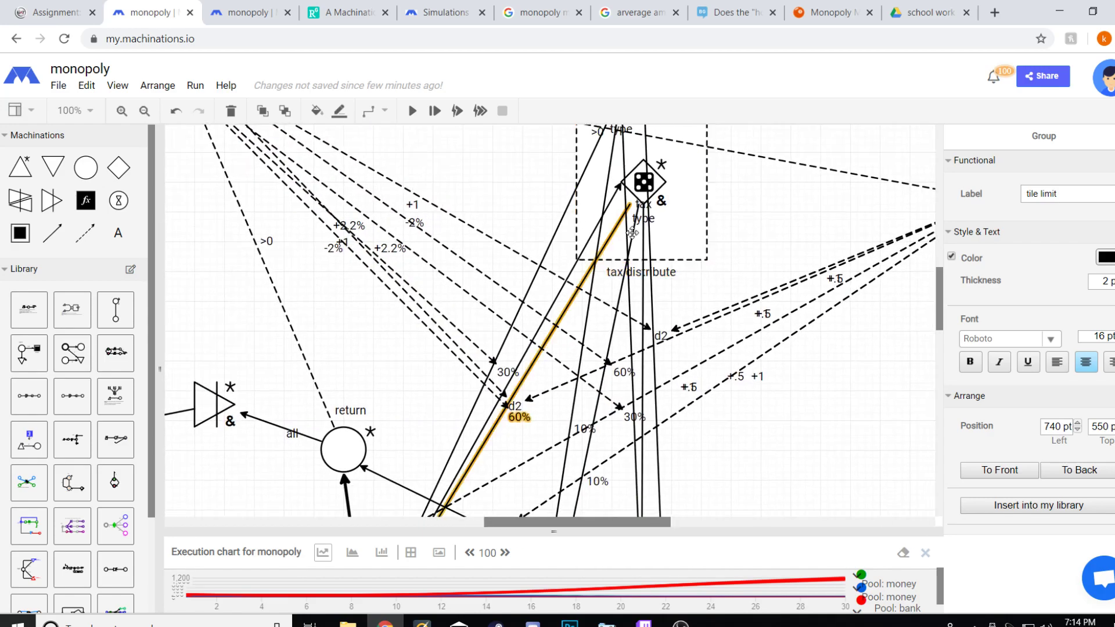
pyautogui.moveTo(687, 216); pyautogui.dragTo(859, 414)
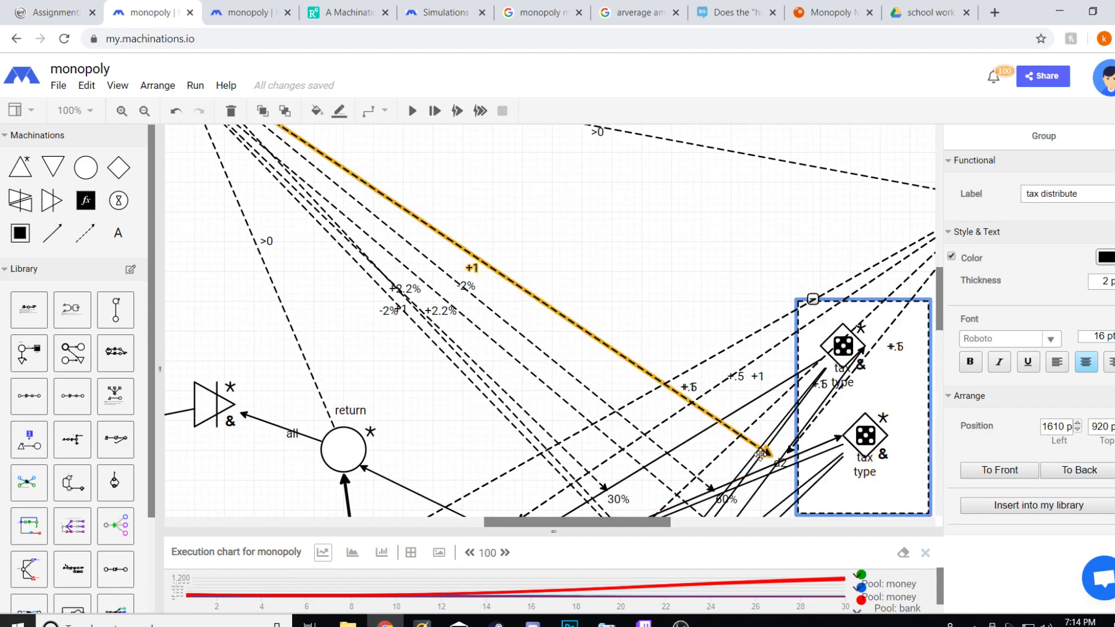
# Move the expanded tax distribute group back above and between the two players' money pools, to about 1212.5, 680 pt, and deselect it
pyautogui.rightClick(511, 74)
pyautogui.click(666, 325)
pyautogui.moveTo(667, 325); pyautogui.dragTo(339, 382)
pyautogui.moveTo(447, 416); pyautogui.dragTo(530, 443)
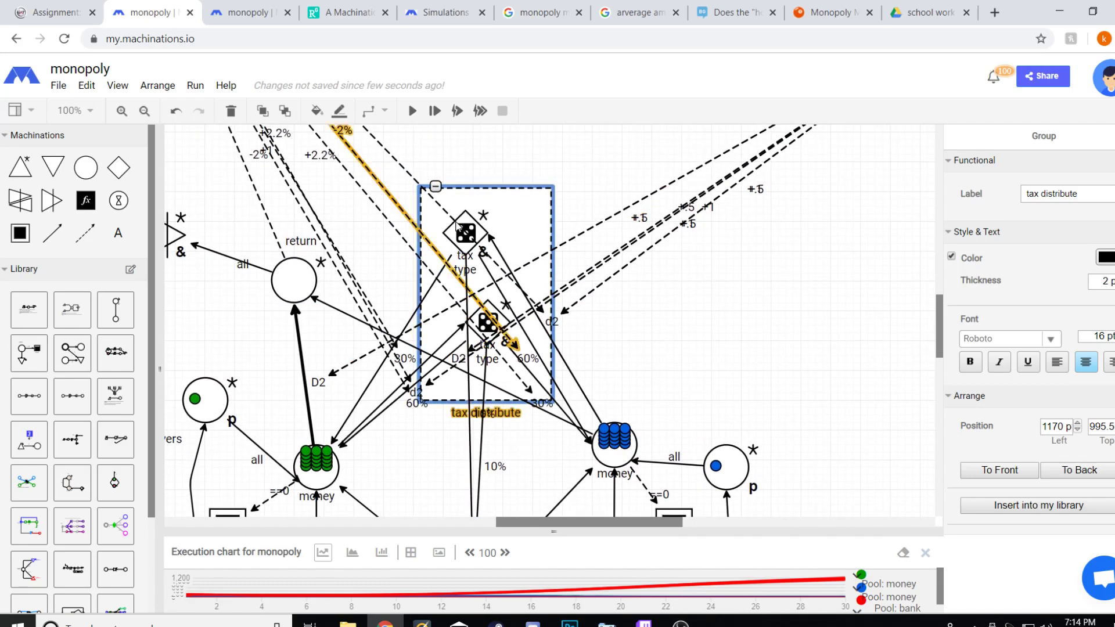
pyautogui.moveTo(502, 223); pyautogui.dragTo(533, 87)
pyautogui.scroll(2, 652, 246)
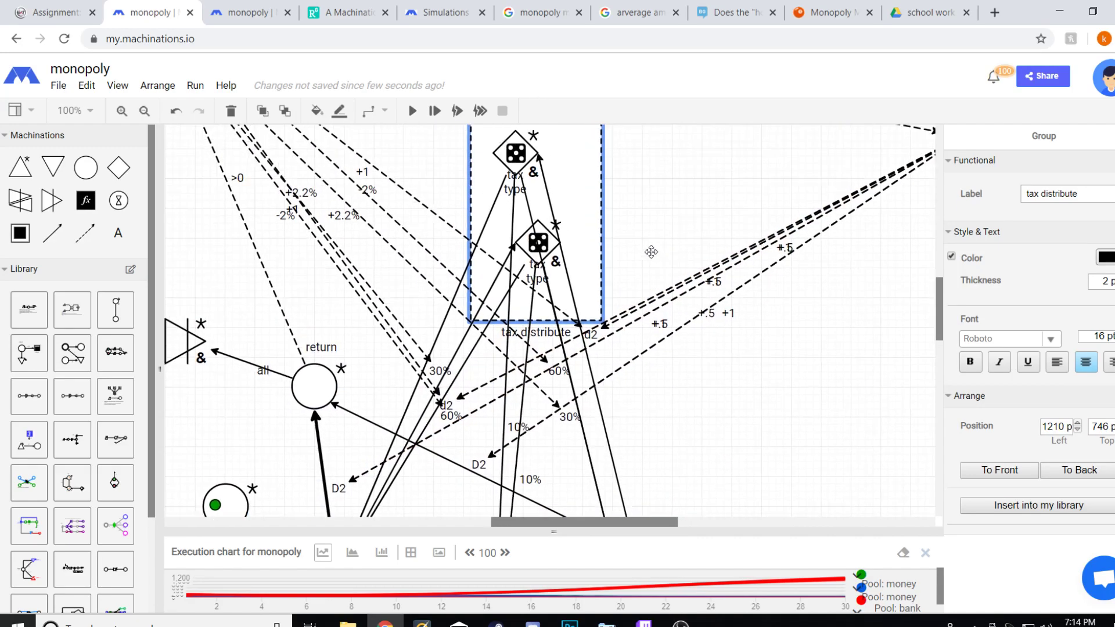
pyautogui.moveTo(569, 199); pyautogui.dragTo(548, 229)
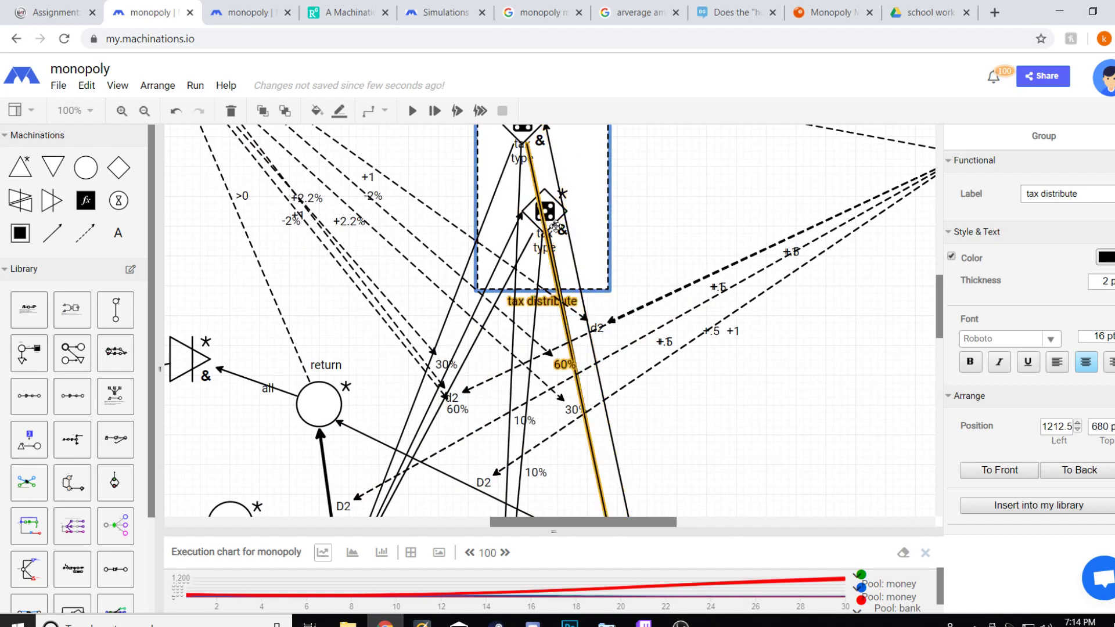
pyautogui.moveTo(658, 197); pyautogui.dragTo(643, 145)
pyautogui.rightClick(638, 120)
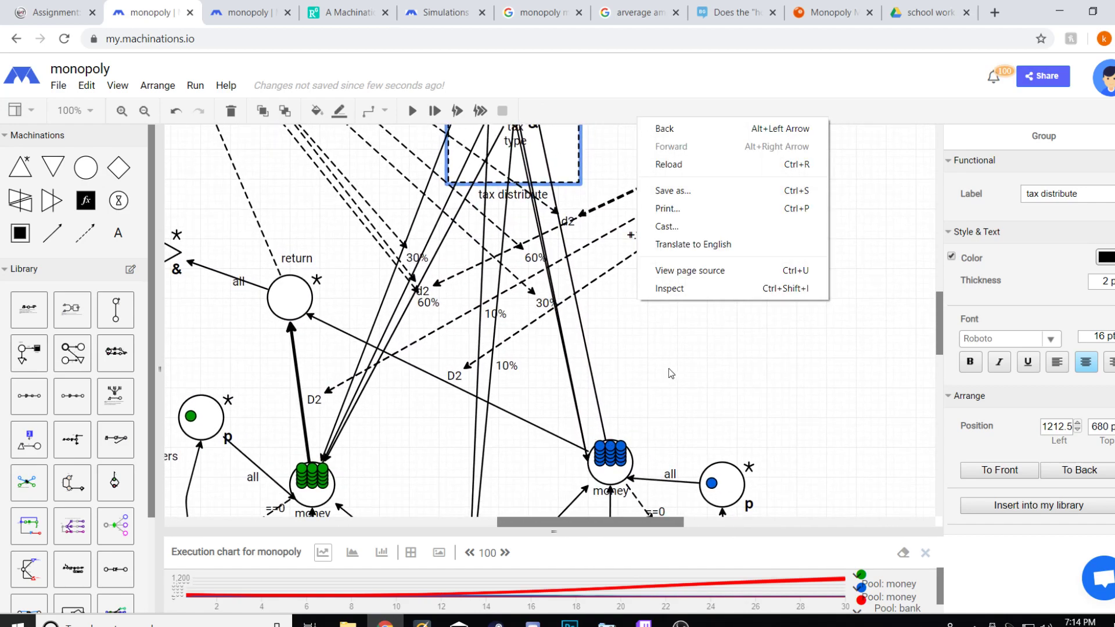
pyautogui.click(724, 381)
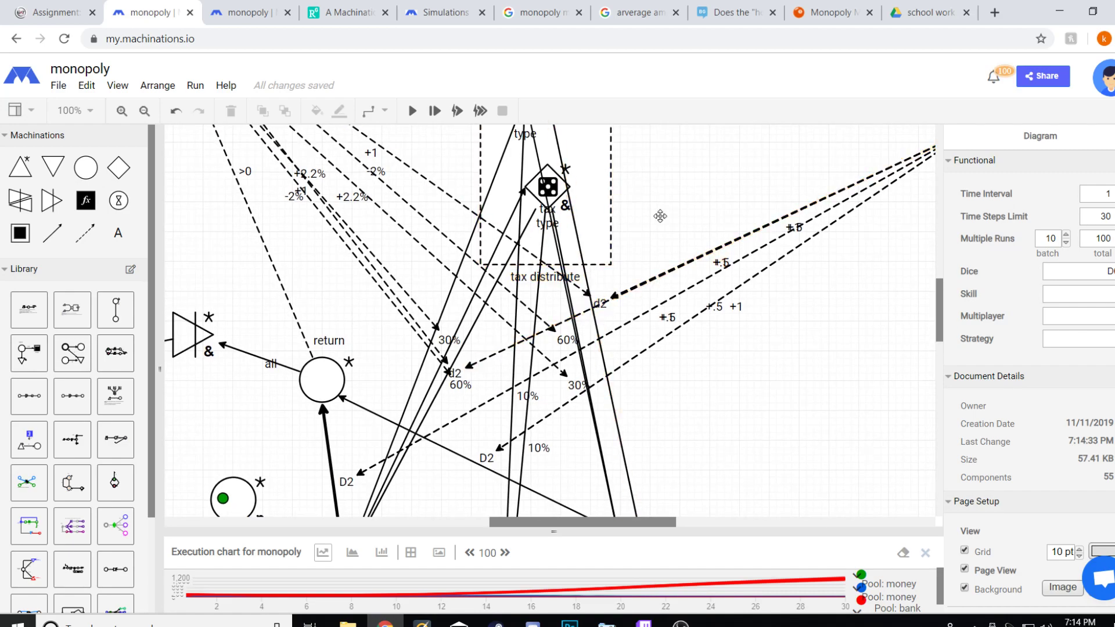
# Examine the percentage outputs running from the tax distribute gates to the two players' money pools and the bank
pyautogui.scroll(2, 656, 201)
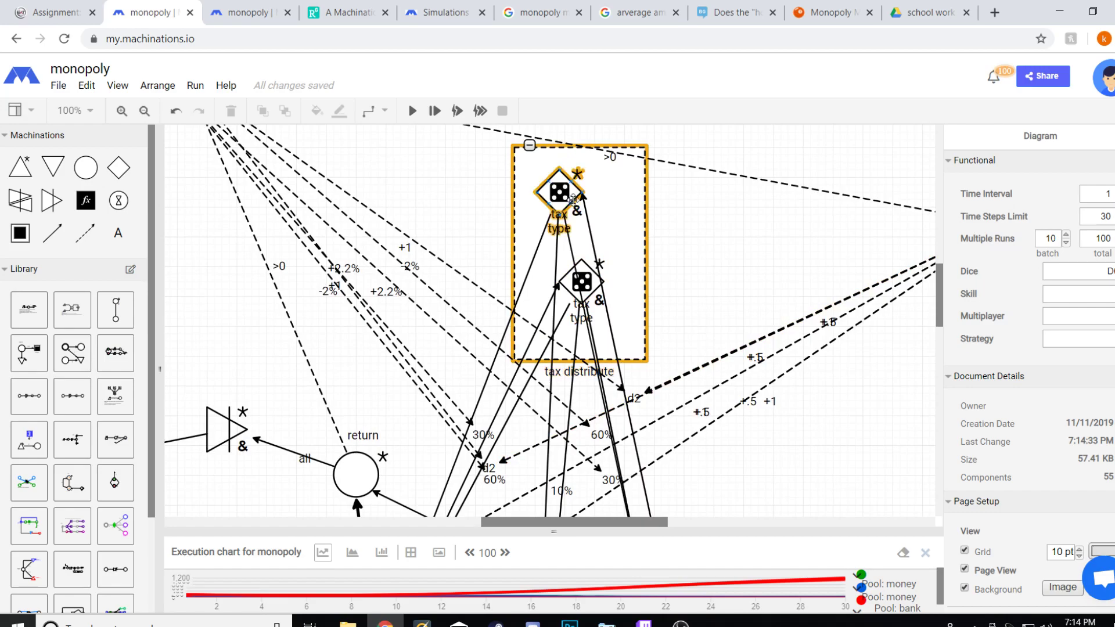
pyautogui.moveTo(707, 279); pyautogui.dragTo(667, 124)
pyautogui.moveTo(691, 391); pyautogui.dragTo(670, 290)
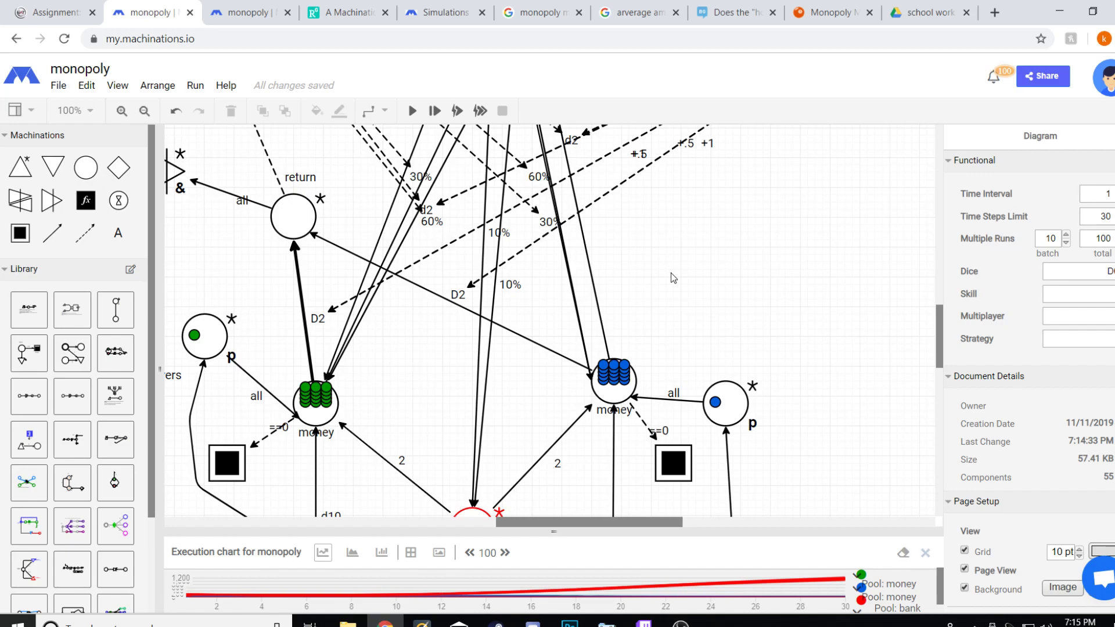
pyautogui.moveTo(673, 270); pyautogui.dragTo(789, 405)
pyautogui.moveTo(730, 377); pyautogui.dragTo(669, 344)
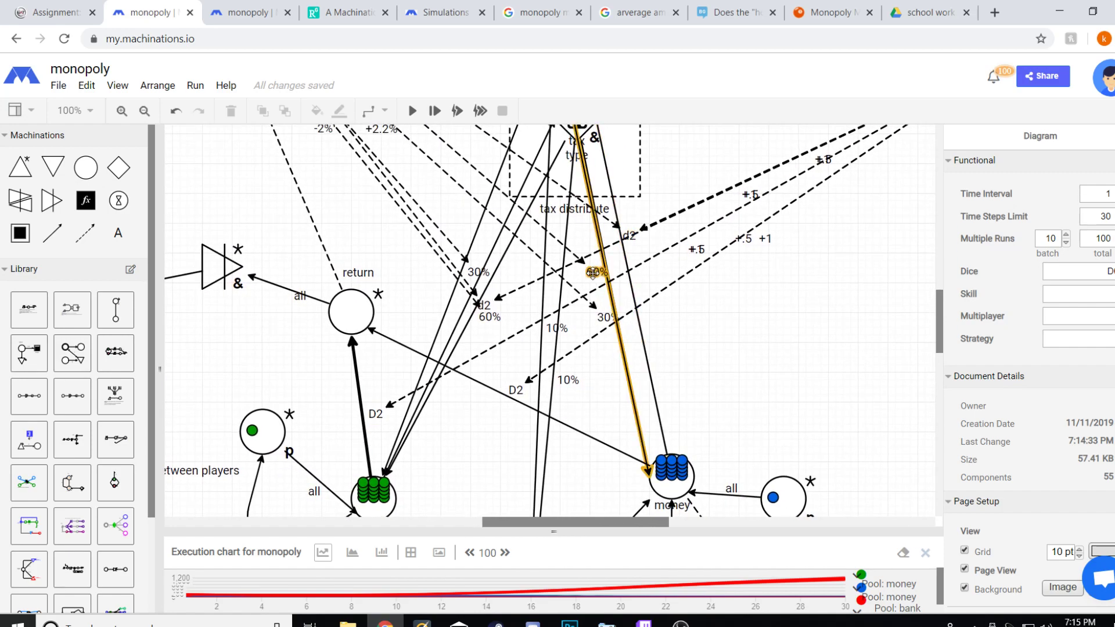
pyautogui.scroll(3, 714, 354)
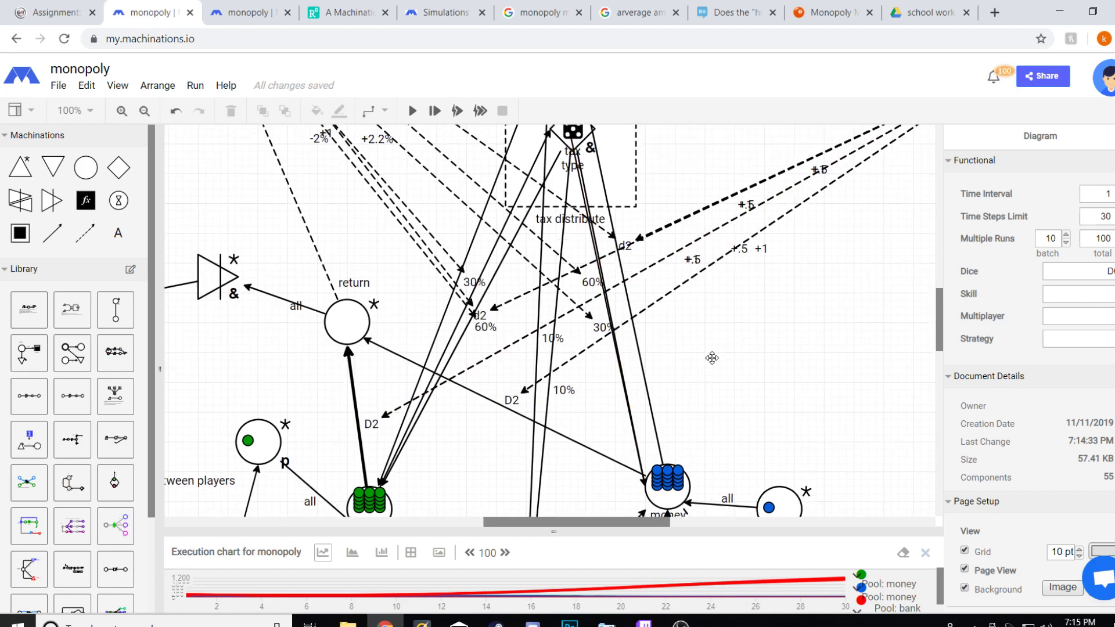
pyautogui.moveTo(667, 425); pyautogui.dragTo(649, 231)
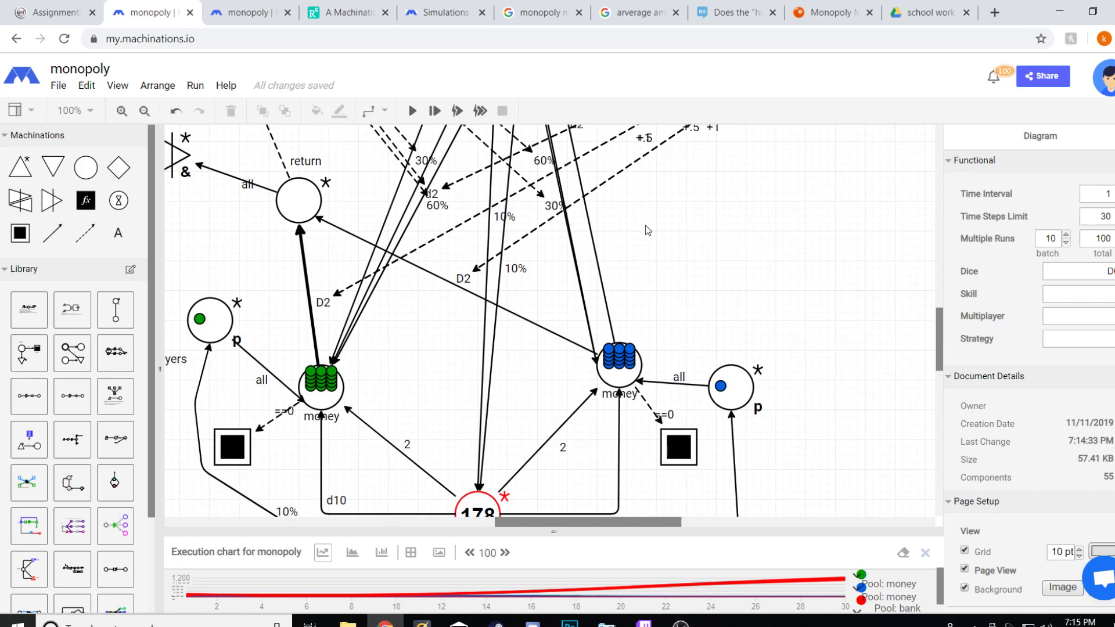
pyautogui.moveTo(669, 292); pyautogui.dragTo(682, 209)
pyautogui.scroll(2, 674, 227)
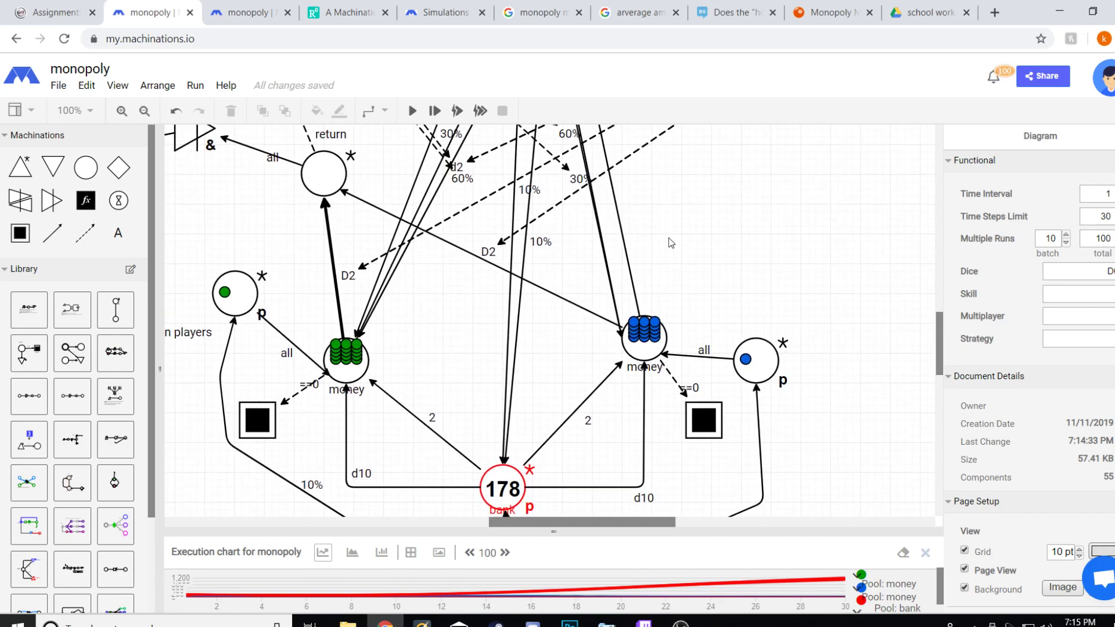
# Trace the 10% outputs to the bank and the dashed modifiers reaching the tax distribute connections
pyautogui.scroll(2, 671, 234)
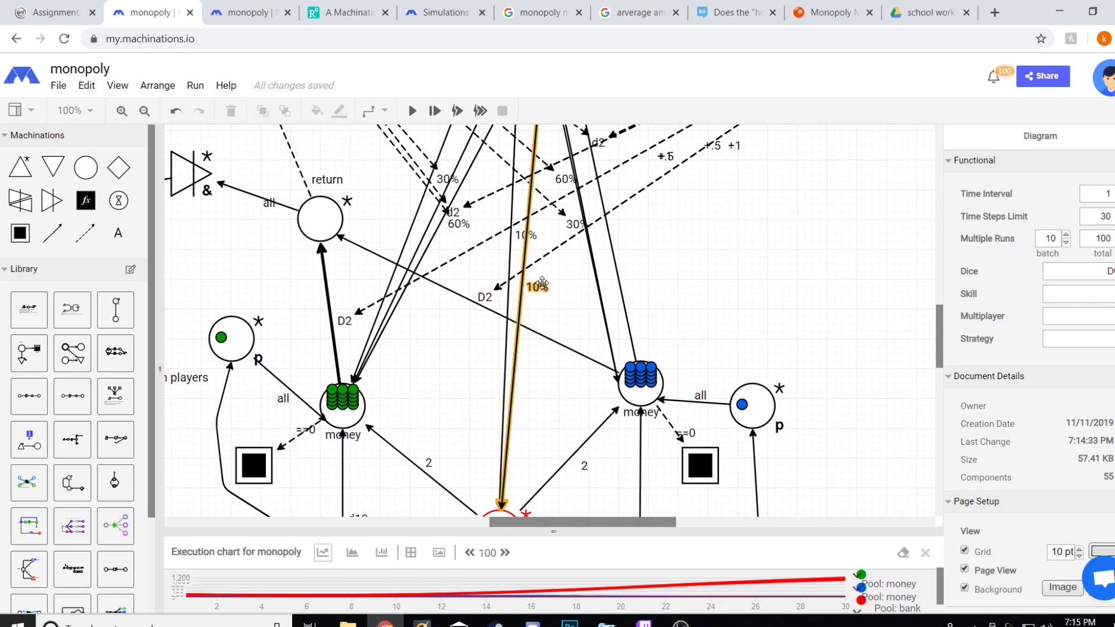
pyautogui.moveTo(564, 291); pyautogui.dragTo(595, 386)
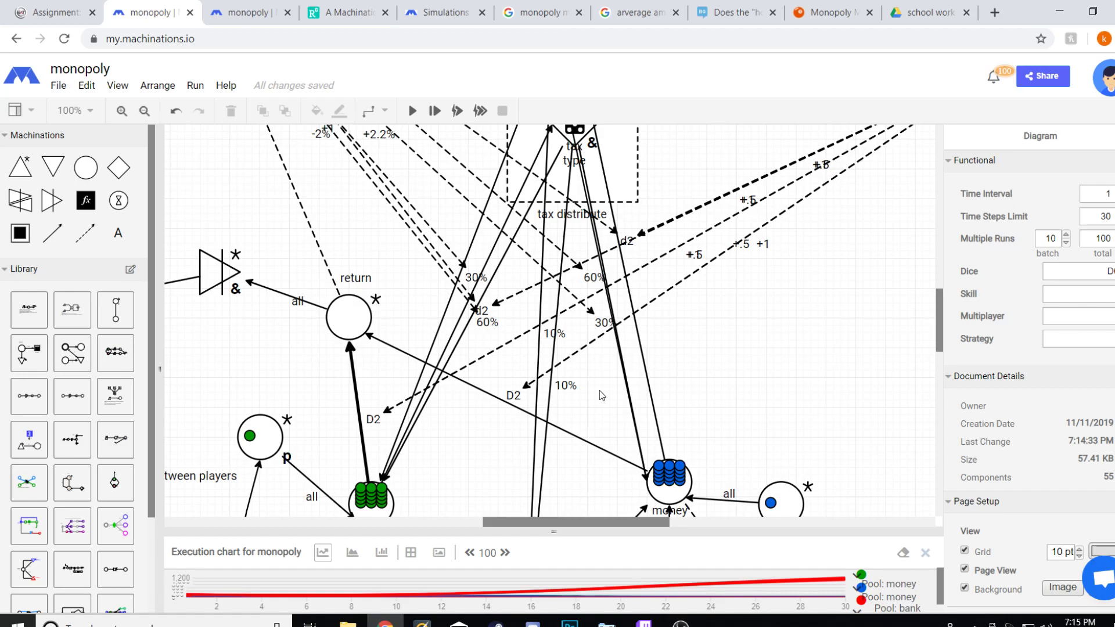
pyautogui.moveTo(606, 406); pyautogui.dragTo(622, 433)
pyautogui.moveTo(465, 455); pyautogui.dragTo(469, 487)
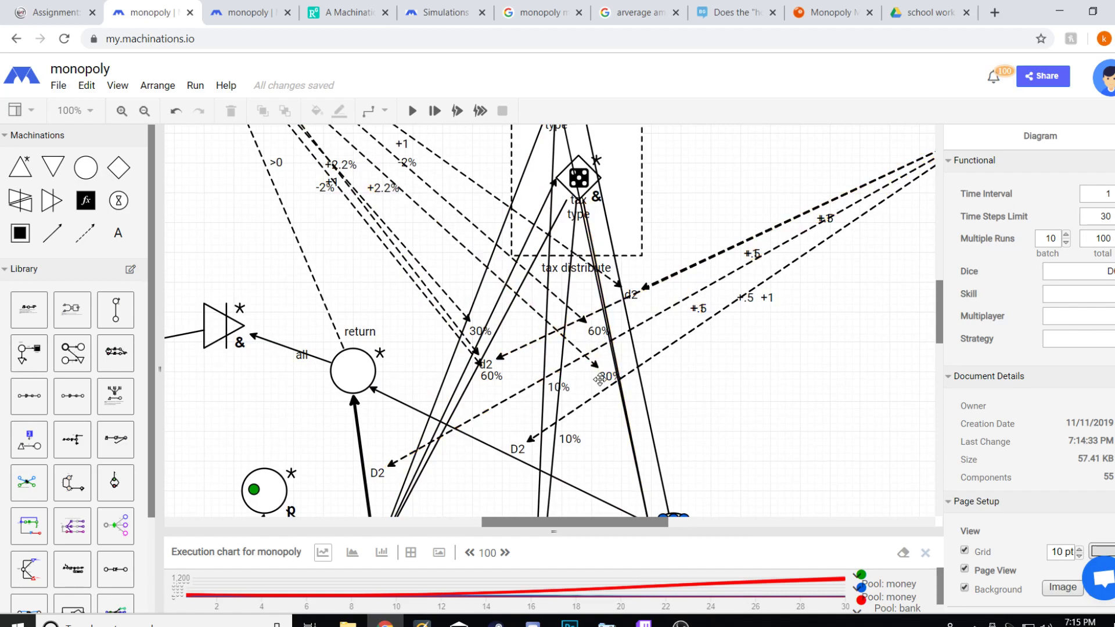
pyautogui.scroll(-3, 598, 425)
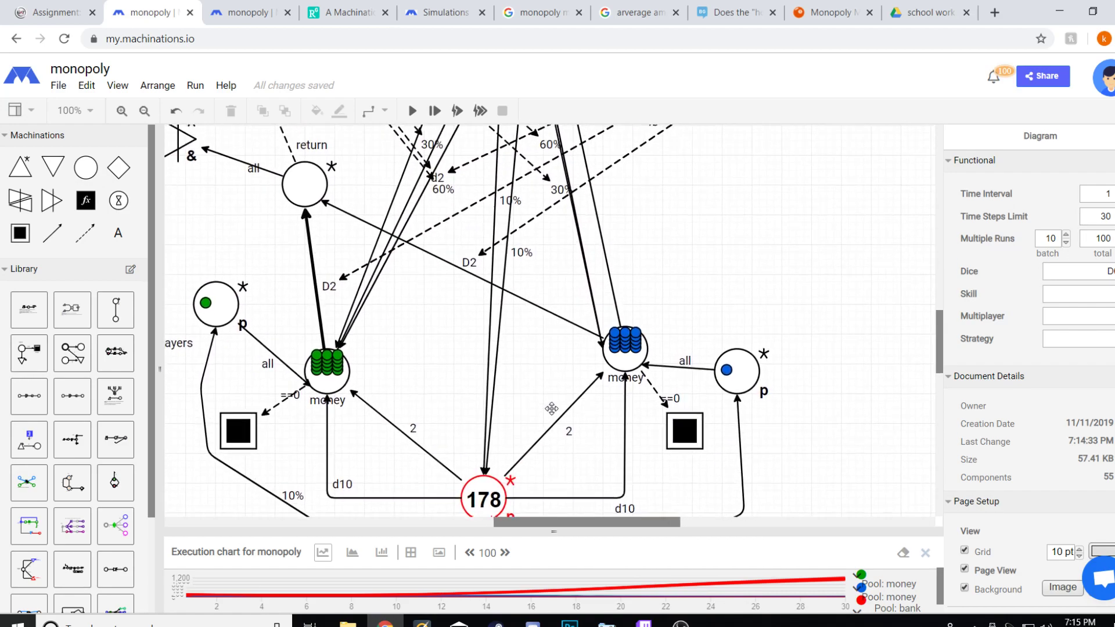
pyautogui.scroll(2, 575, 377)
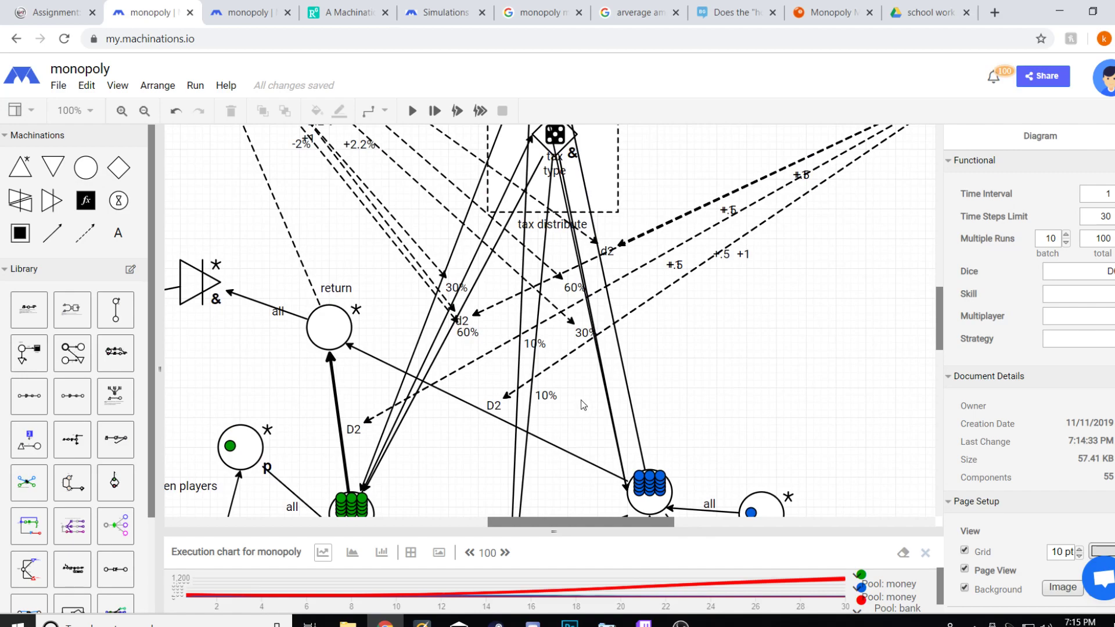
pyautogui.scroll(2, 749, 383)
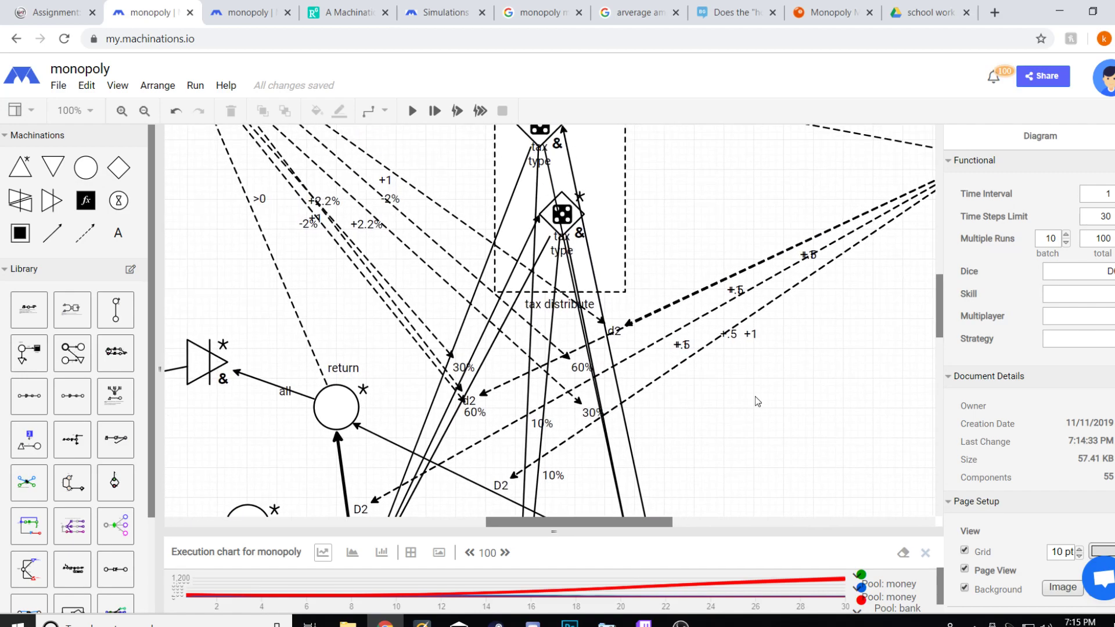
# Collapse the tax distribute group and move it to 1250, 740 pt
pyautogui.moveTo(643, 191); pyautogui.dragTo(749, 332)
pyautogui.scroll(-1, 744, 341)
pyautogui.click(614, 172)
pyautogui.click(614, 170)
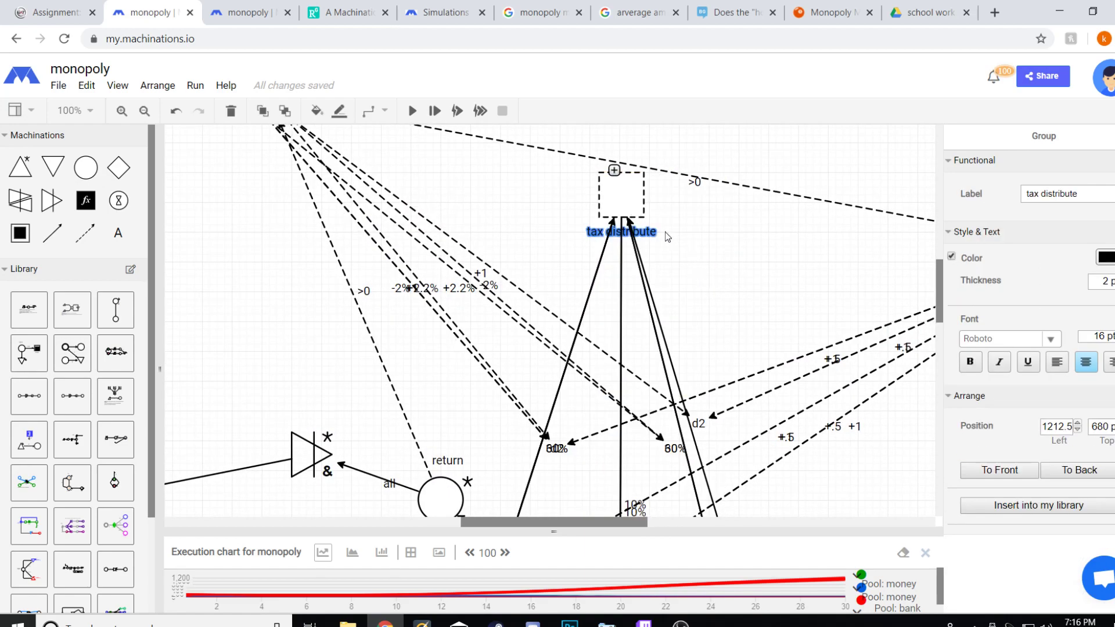
pyautogui.moveTo(616, 196); pyautogui.dragTo(642, 240)
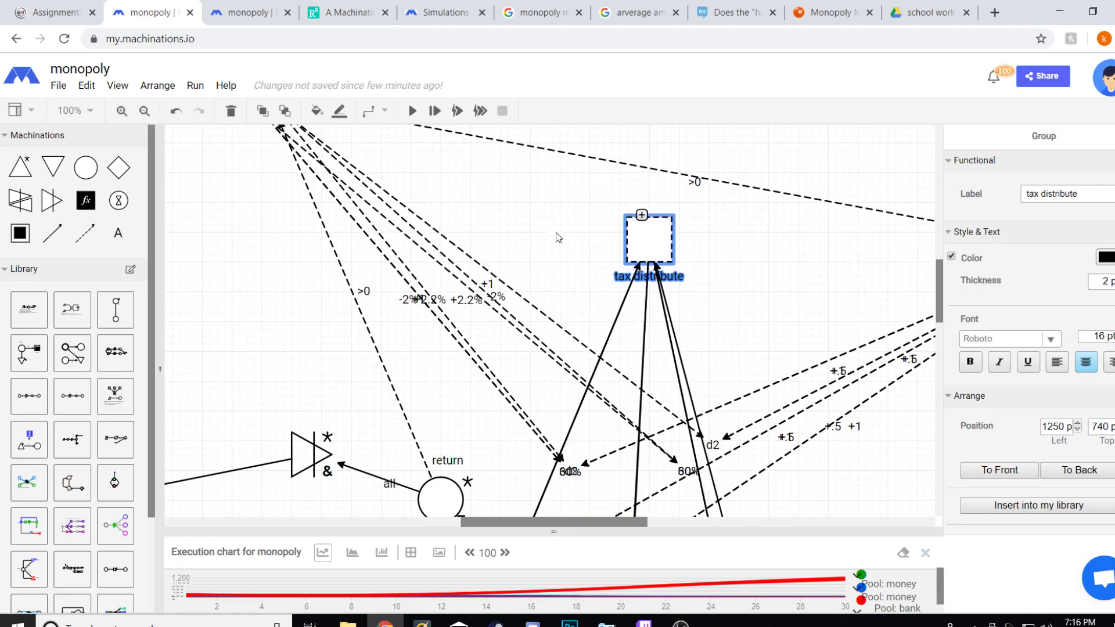
# Expand the tile limit group and select its tiles pool to show the pool's settings
pyautogui.scroll(-1, 594, 149)
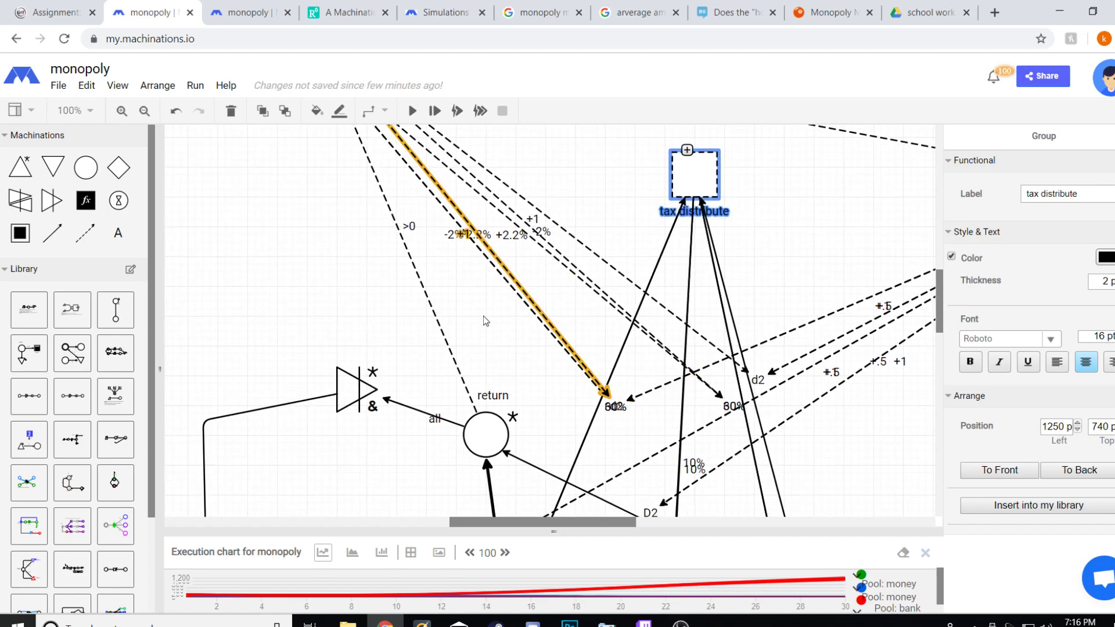
pyautogui.scroll(4, 418, 248)
pyautogui.hscroll(-3, 419, 248)
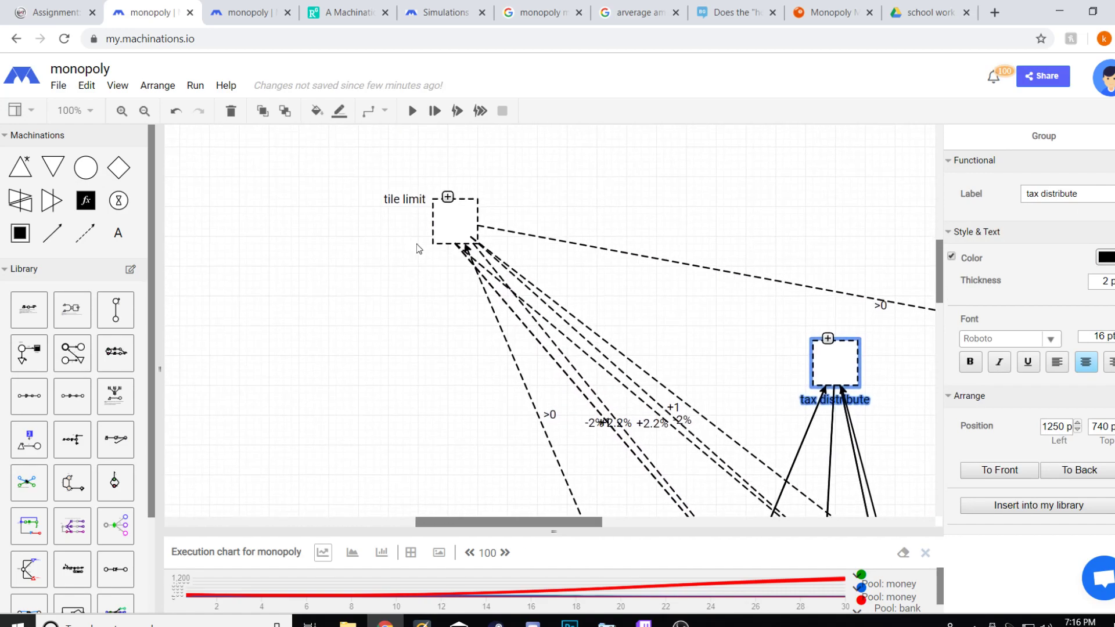
pyautogui.click(447, 197)
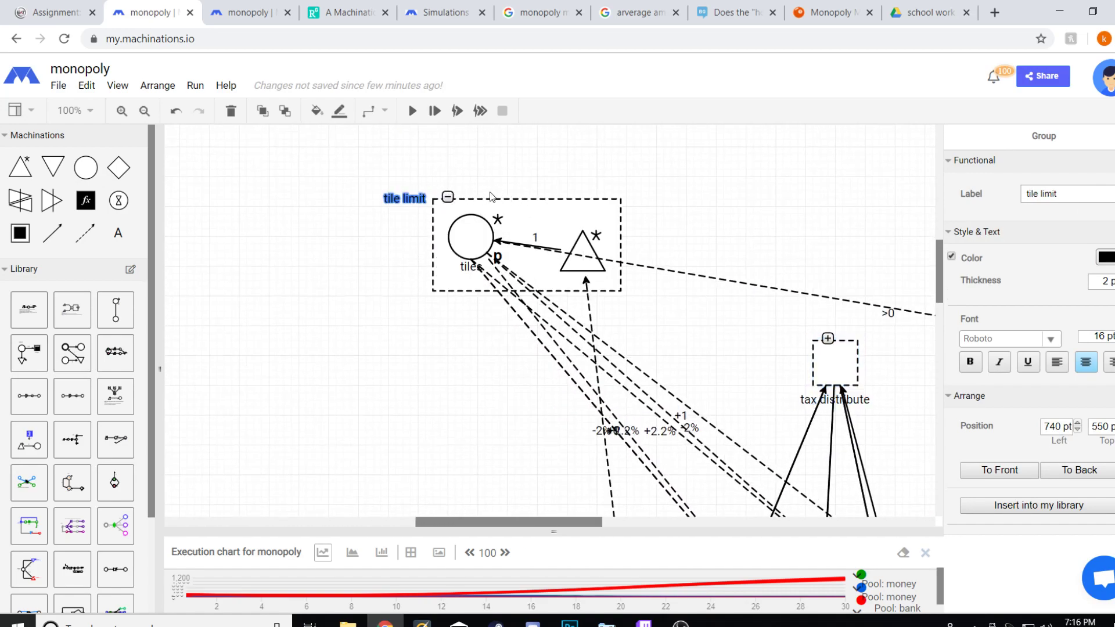
pyautogui.click(466, 233)
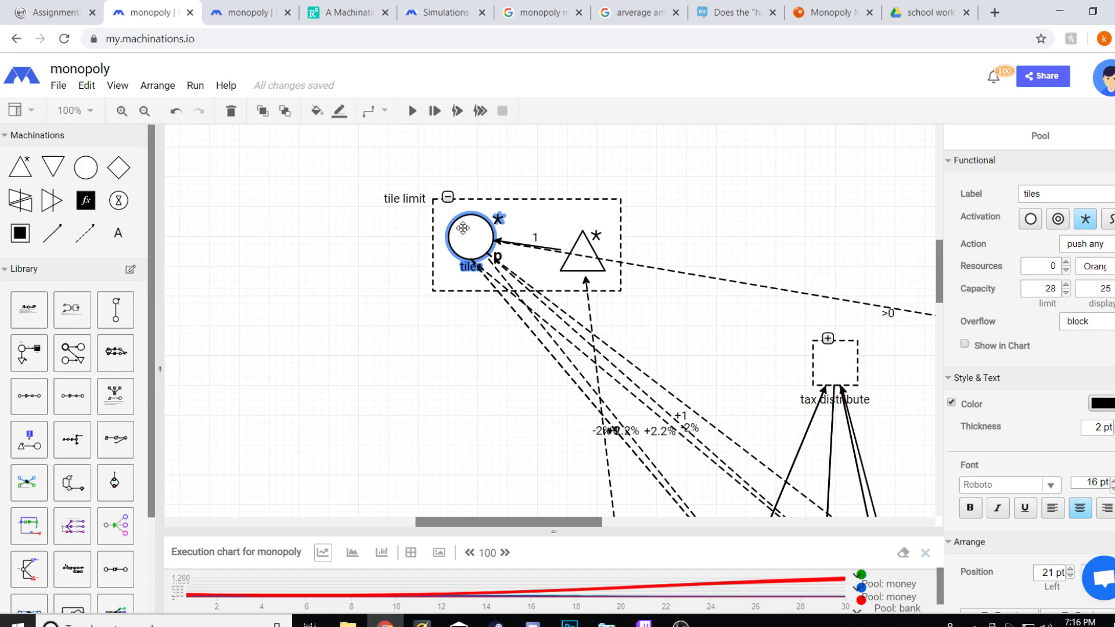
# Follow the dashed modifiers from the tiles pool to the tax distribute outputs and the connection from the return pool
pyautogui.scroll(-5, 403, 398)
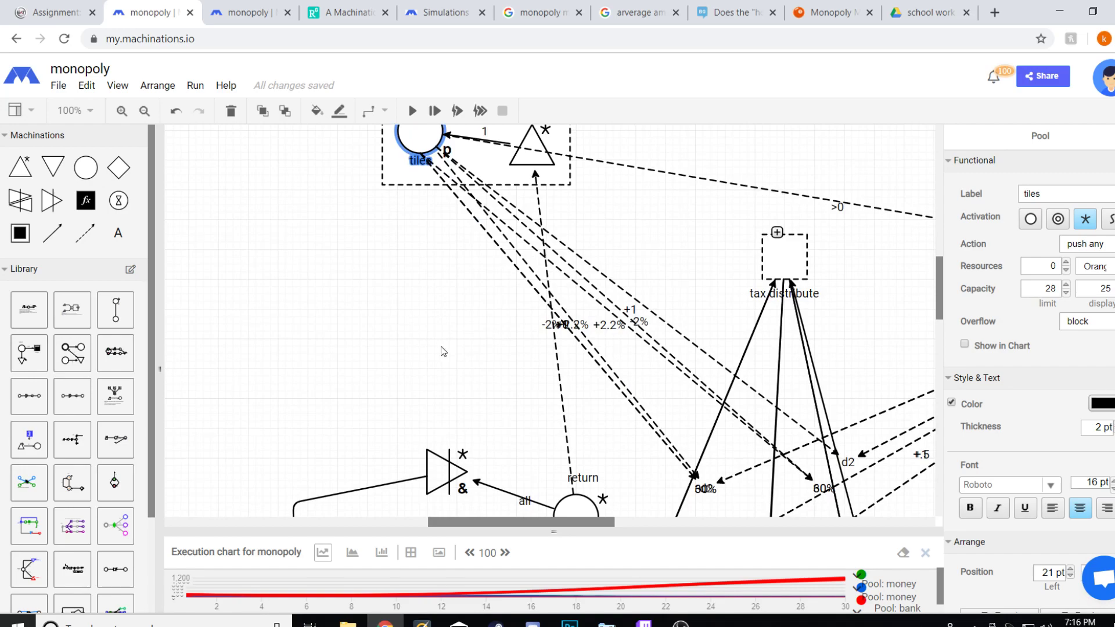
pyautogui.scroll(-3, 444, 352)
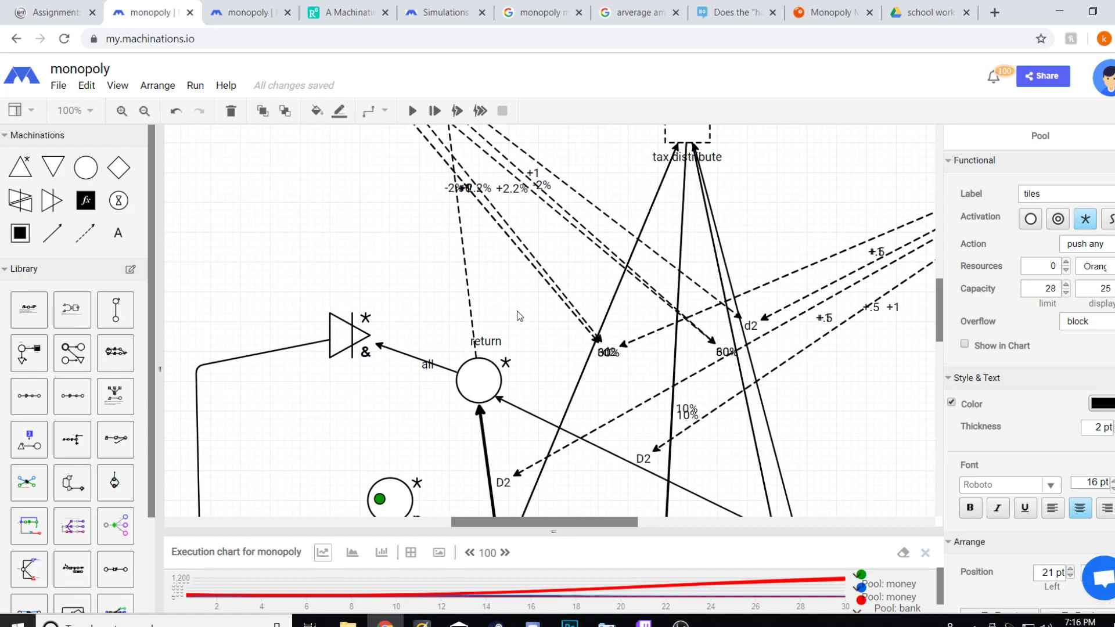
pyautogui.moveTo(514, 305); pyautogui.dragTo(563, 418)
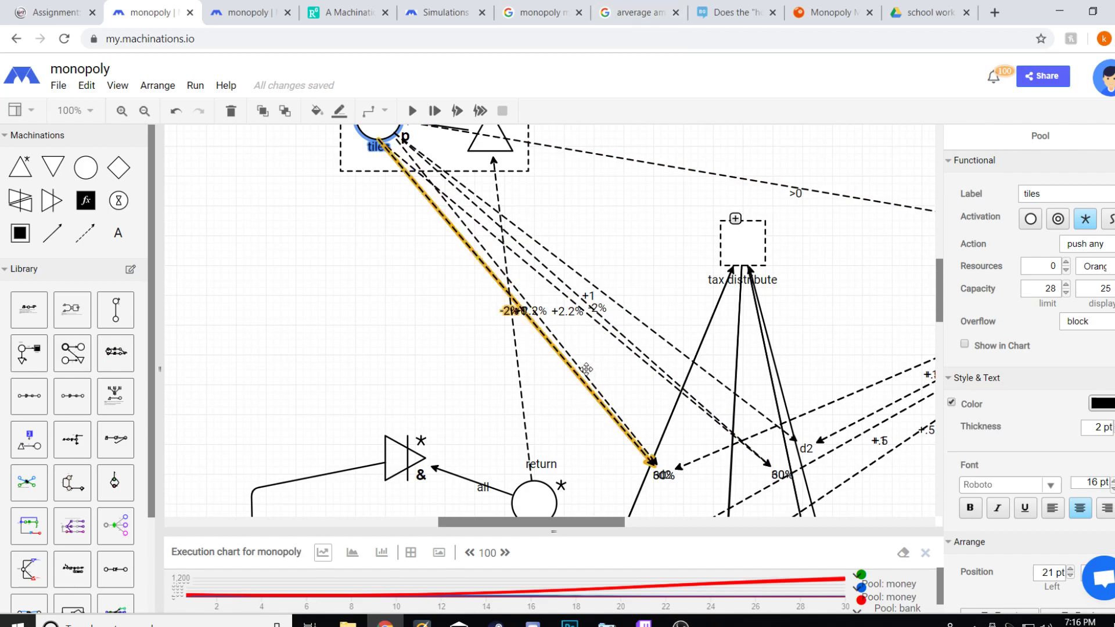
pyautogui.scroll(-3, 652, 279)
pyautogui.hscroll(2, 652, 278)
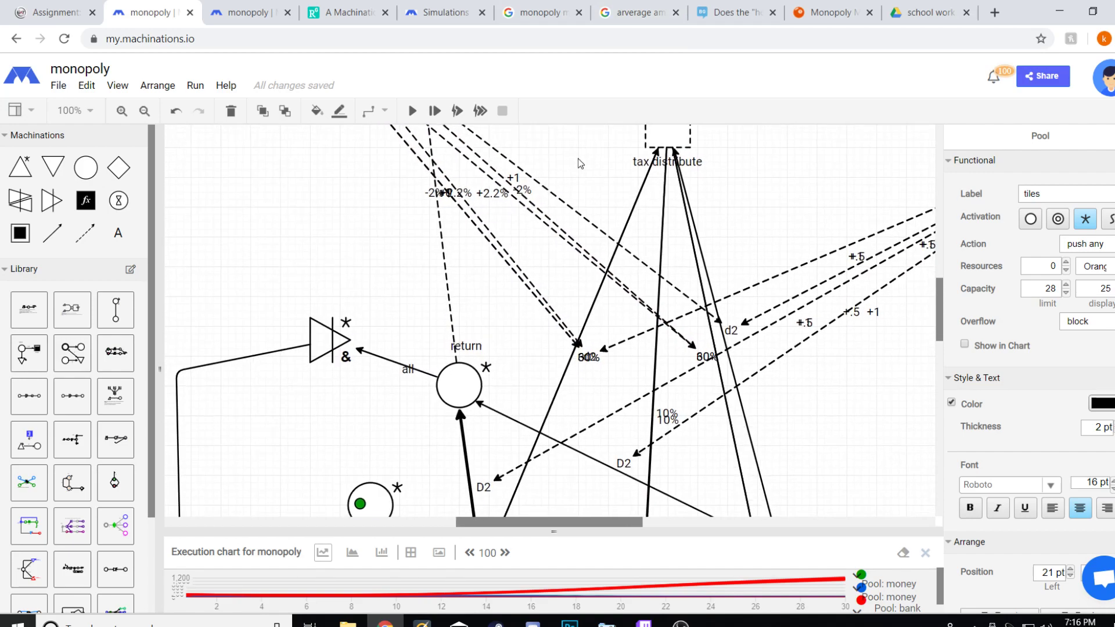
# Inspect the 60% resource connection between the tax distribute group and the blue player's money pool
pyautogui.moveTo(702, 353); pyautogui.dragTo(591, 245)
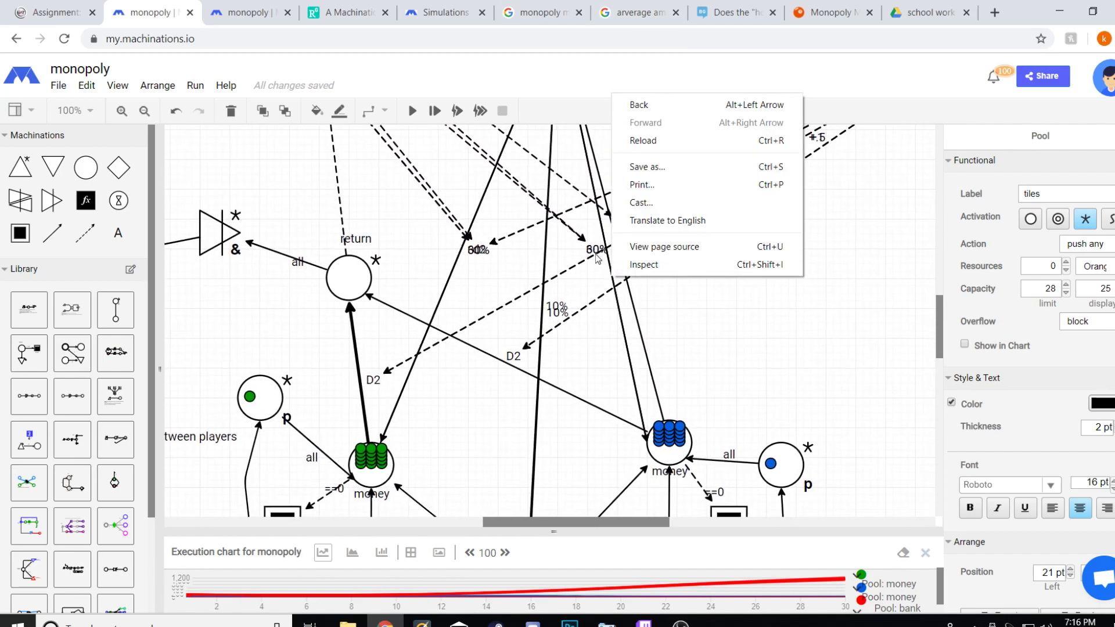
pyautogui.press('Escape')
pyautogui.click(591, 244)
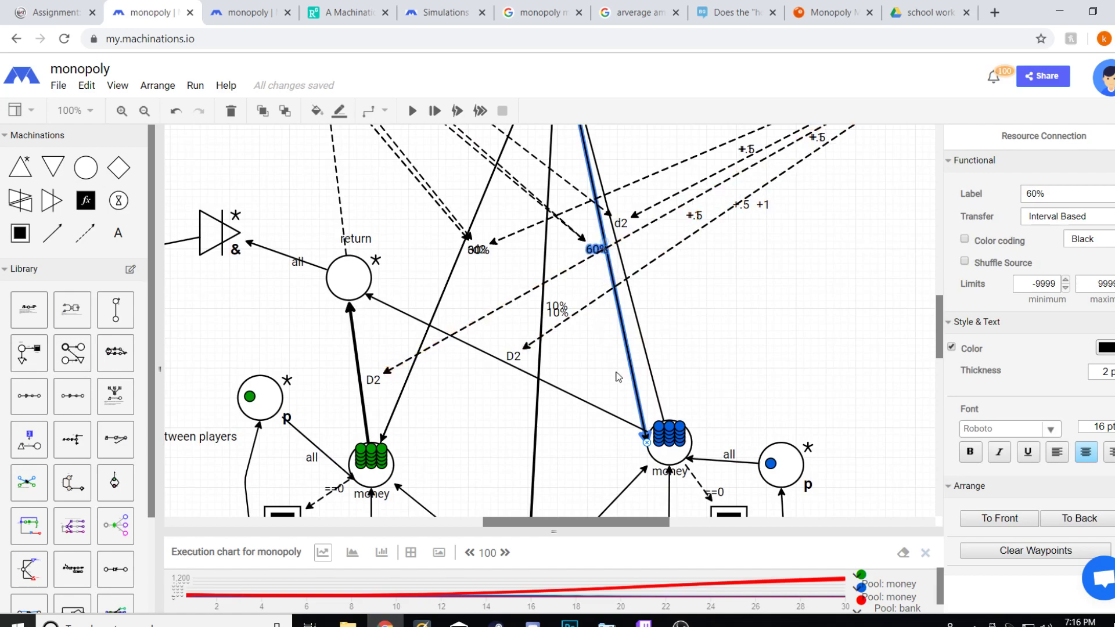
pyautogui.moveTo(617, 374); pyautogui.dragTo(618, 317)
pyautogui.scroll(5, 618, 317)
pyautogui.hscroll(-2, 748, 283)
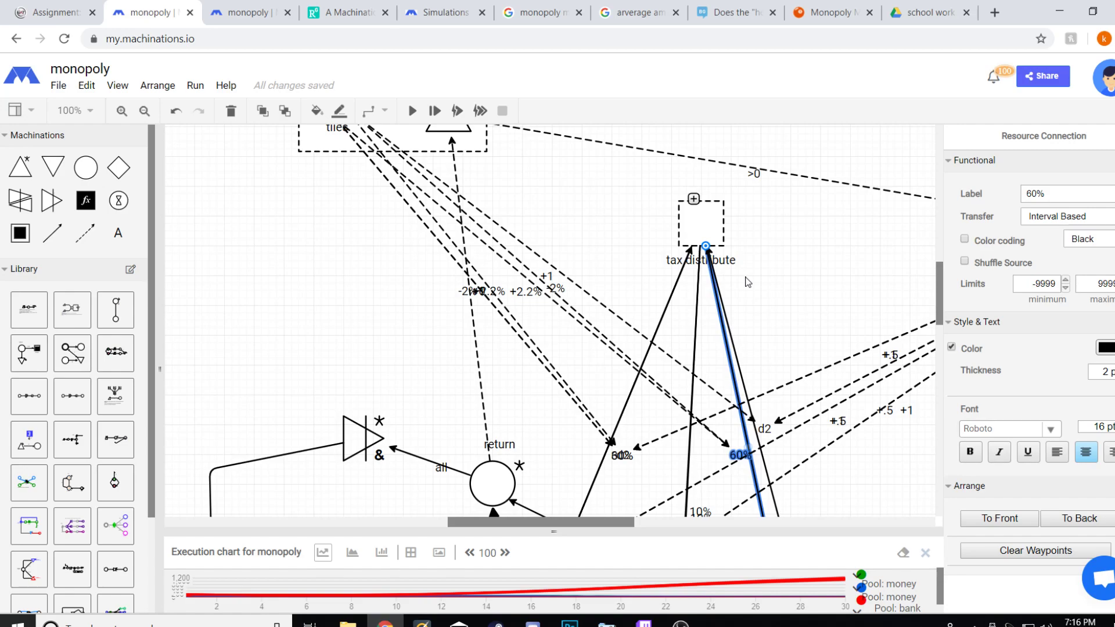
# Inspect the +1 state connection running from the tiles pool to the d2 tax connection of the blue player
pyautogui.rightClick(608, 245)
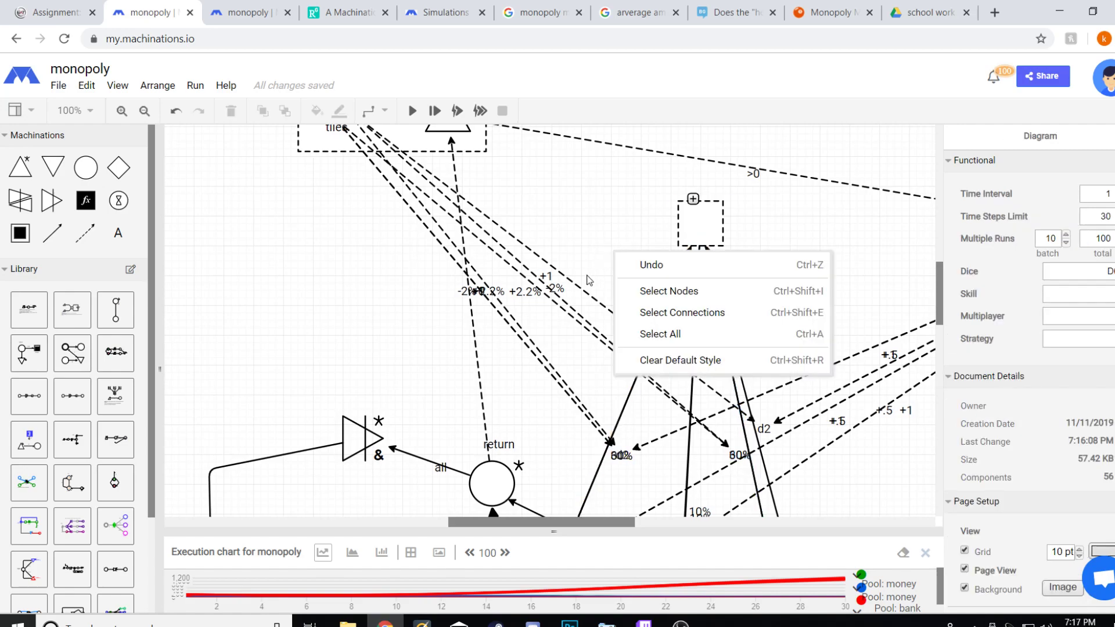
pyautogui.press('Escape')
pyautogui.moveTo(528, 231); pyautogui.dragTo(619, 184)
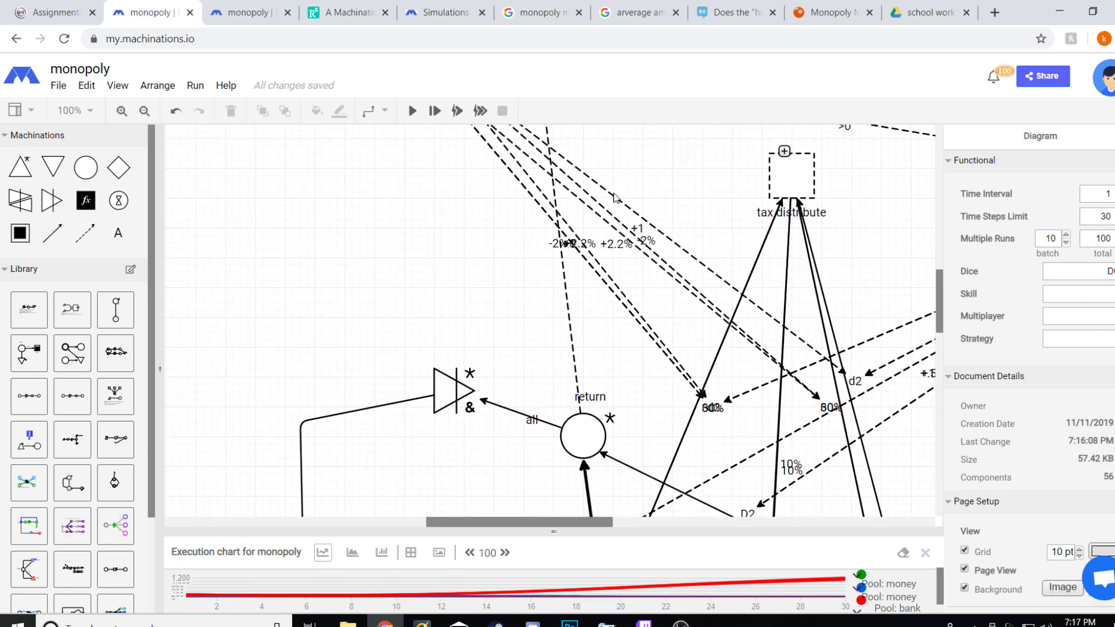
pyautogui.click(635, 228)
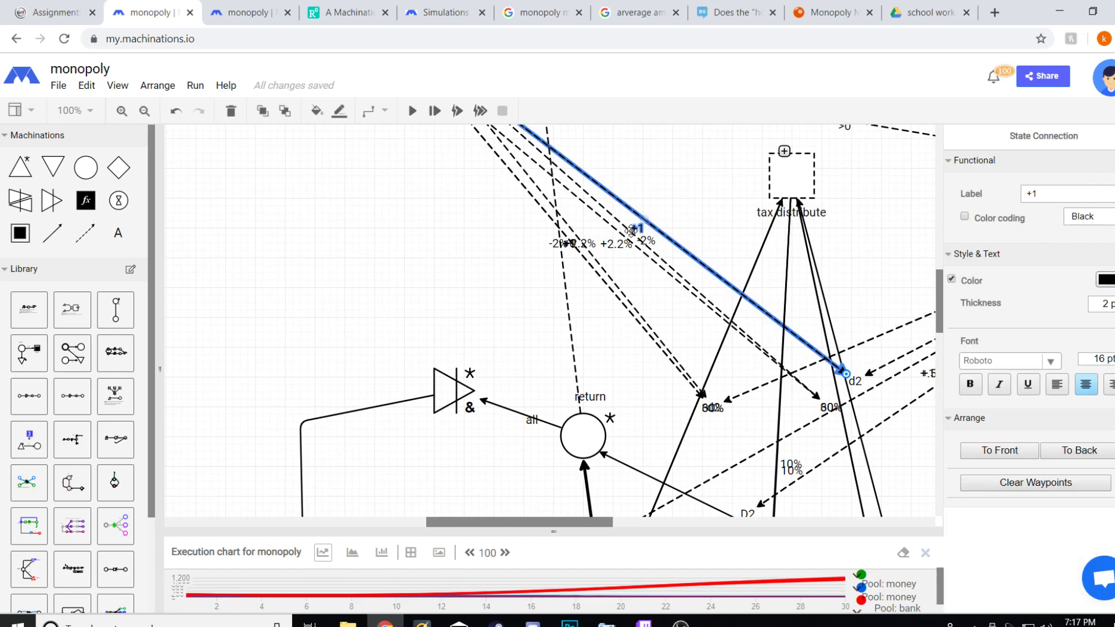
pyautogui.moveTo(701, 173); pyautogui.dragTo(648, 153)
pyautogui.hscroll(3, 737, 200)
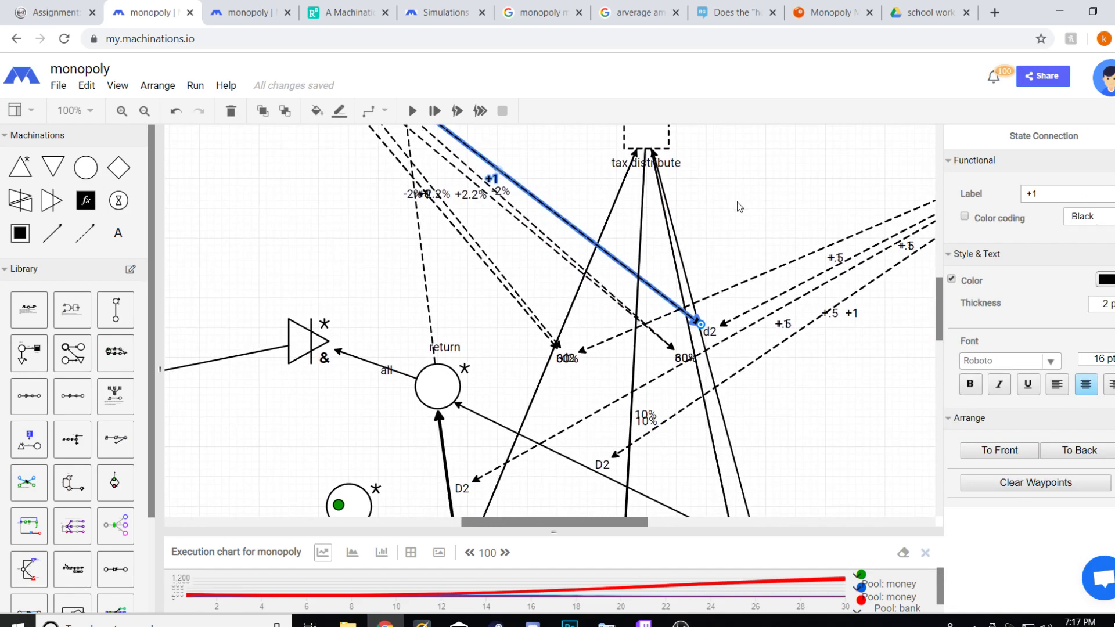
pyautogui.moveTo(736, 203); pyautogui.dragTo(672, 195)
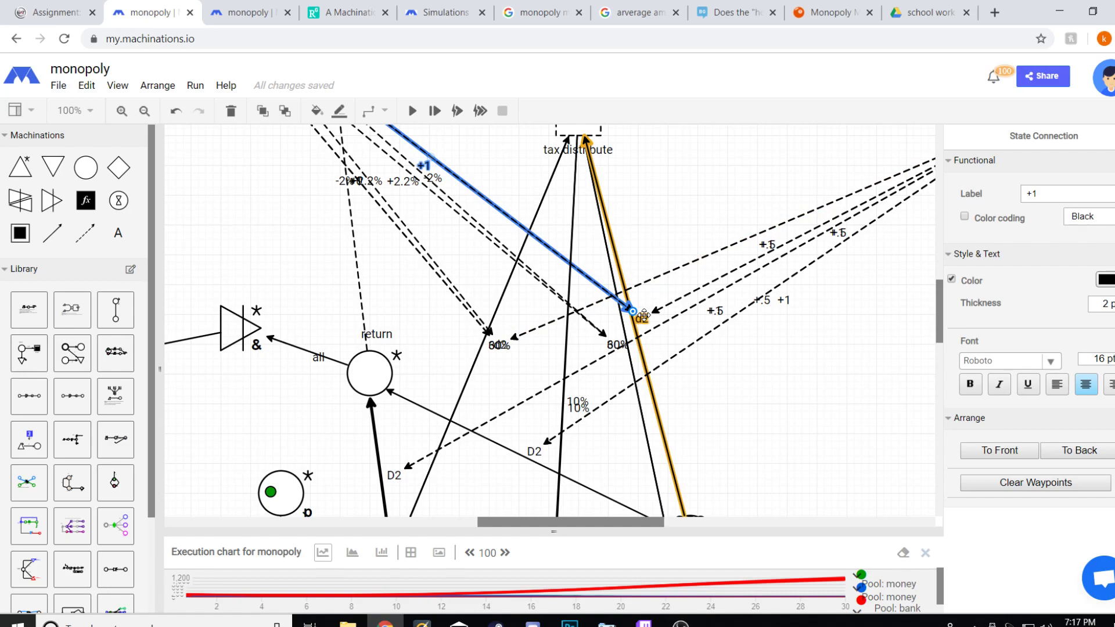
# Trace the tiles pool's connections past the return pool to the players' money pools and collapse the tile limit group
pyautogui.moveTo(677, 241); pyautogui.dragTo(734, 256)
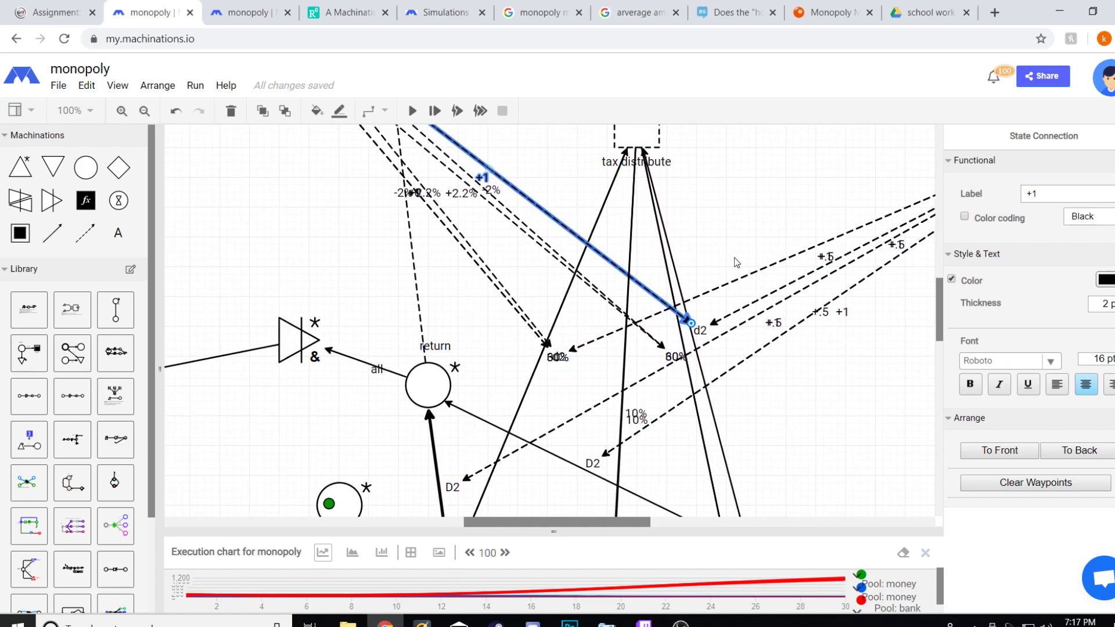
pyautogui.moveTo(553, 165); pyautogui.dragTo(654, 420)
pyautogui.moveTo(583, 349); pyautogui.dragTo(600, 186)
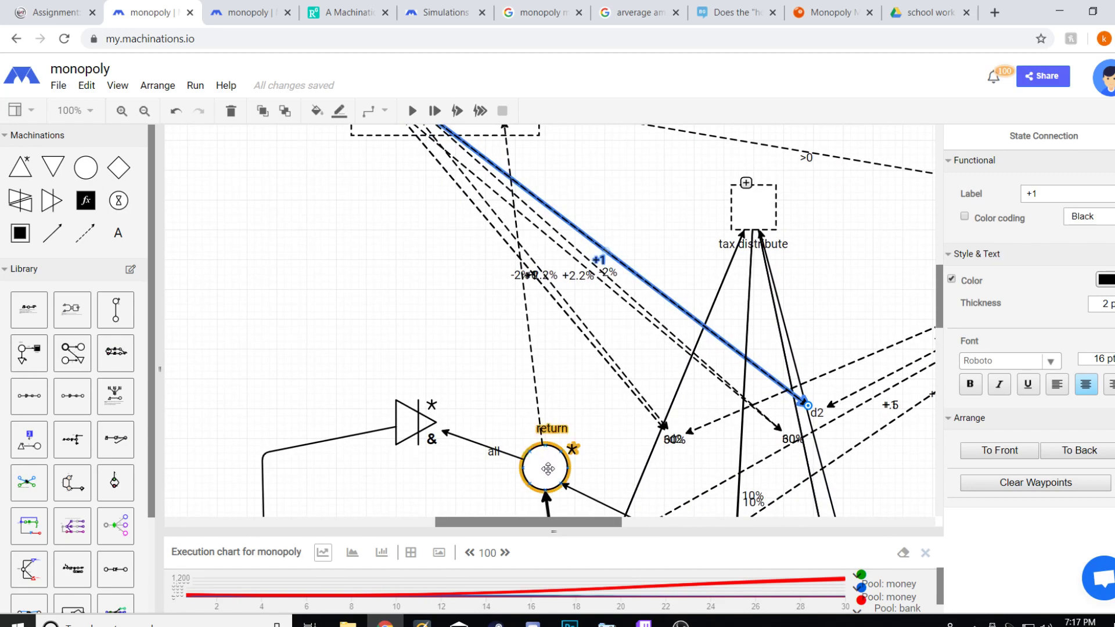
pyautogui.scroll(-3, 453, 325)
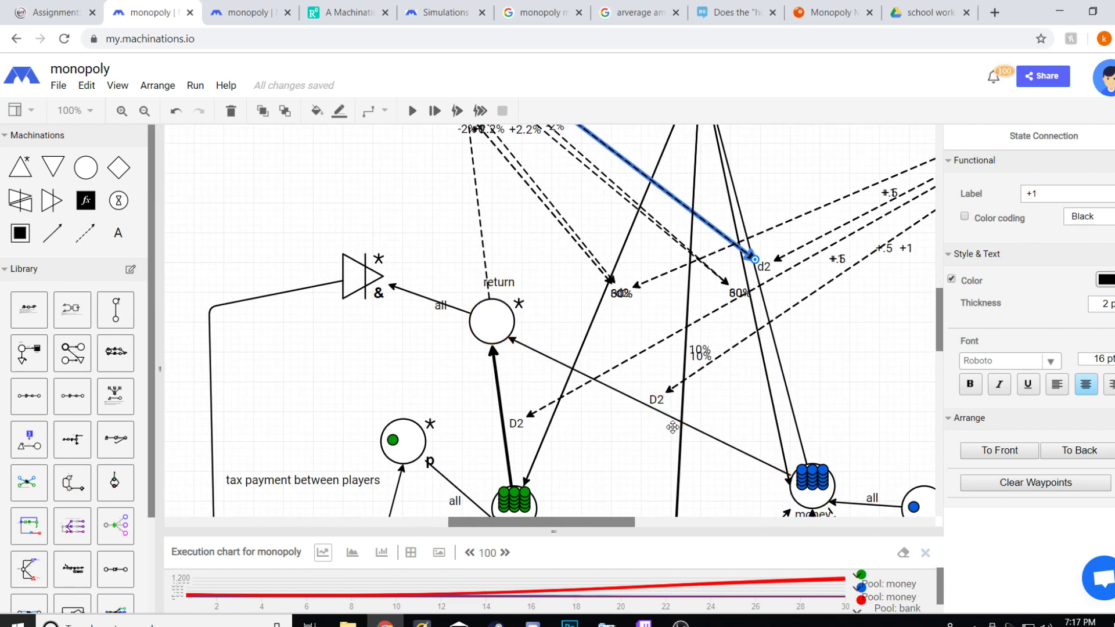
pyautogui.scroll(3, 442, 326)
pyautogui.scroll(3, 442, 326)
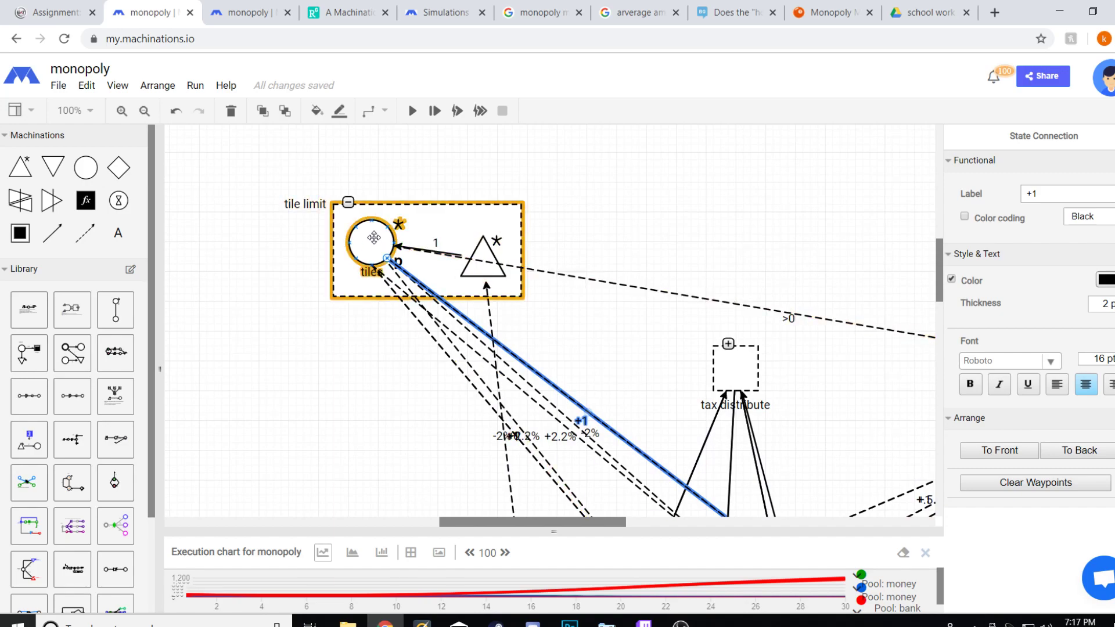
pyautogui.click(351, 208)
# Expand the house limits group to show its houses and hotels pools and their outgoing modifiers
pyautogui.moveTo(886, 378); pyautogui.dragTo(367, 213)
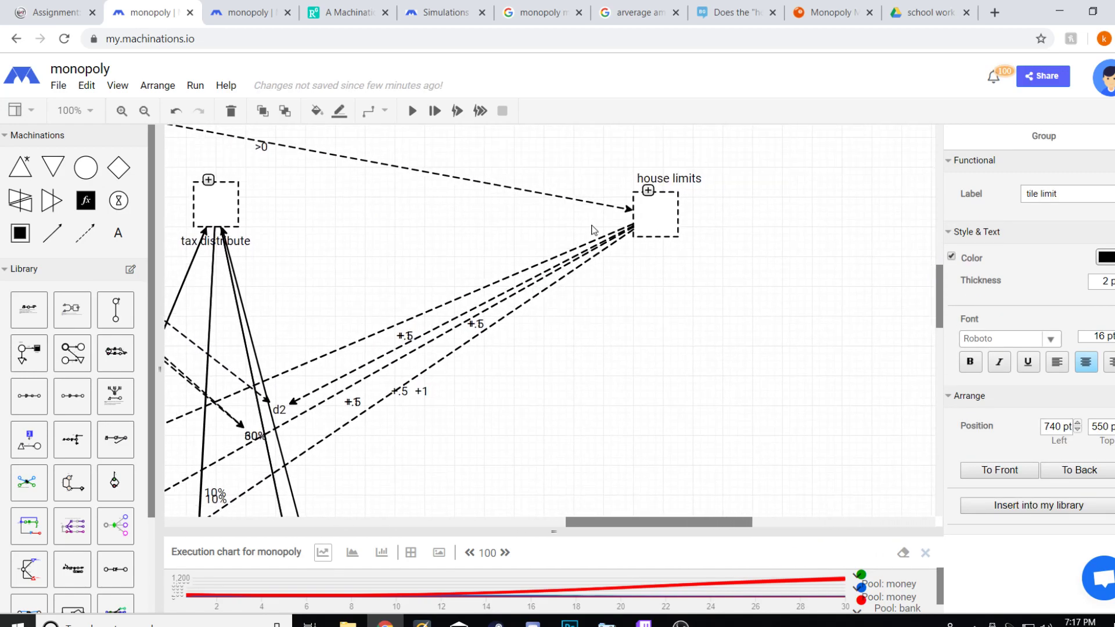
pyautogui.click(648, 191)
pyautogui.moveTo(592, 319); pyautogui.dragTo(416, 244)
pyautogui.moveTo(528, 418); pyautogui.dragTo(575, 448)
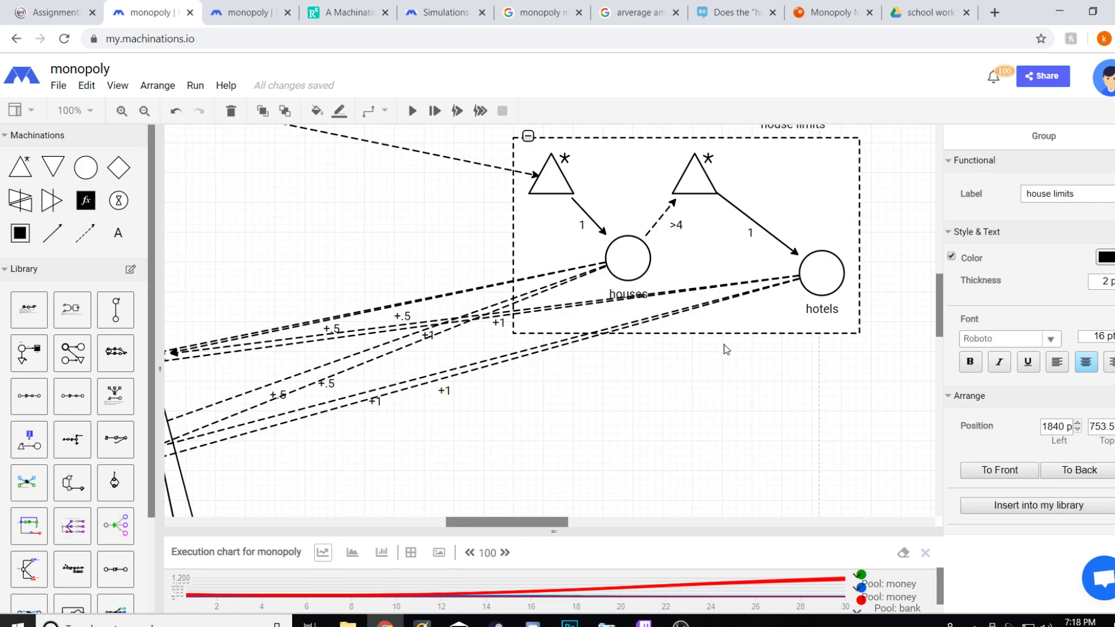
pyautogui.moveTo(673, 414); pyautogui.dragTo(731, 407)
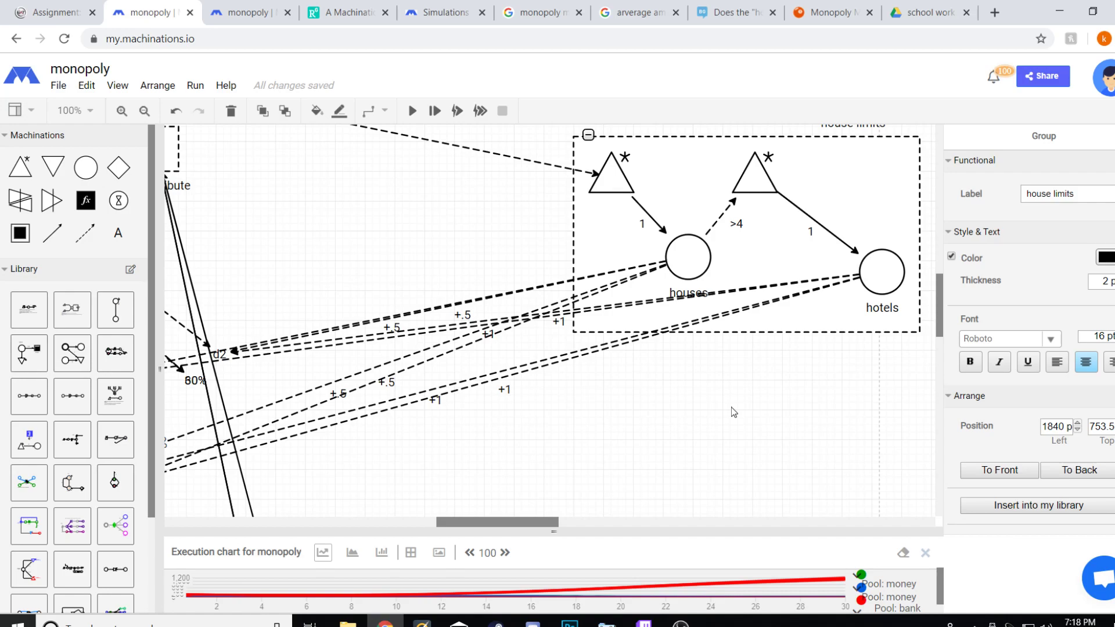
# Follow the modifiers leaving the house limits group and select its houses pool to show the pool's settings
pyautogui.hscroll(-4, 765, 376)
pyautogui.scroll(-1, 766, 377)
pyautogui.moveTo(784, 387); pyautogui.dragTo(709, 360)
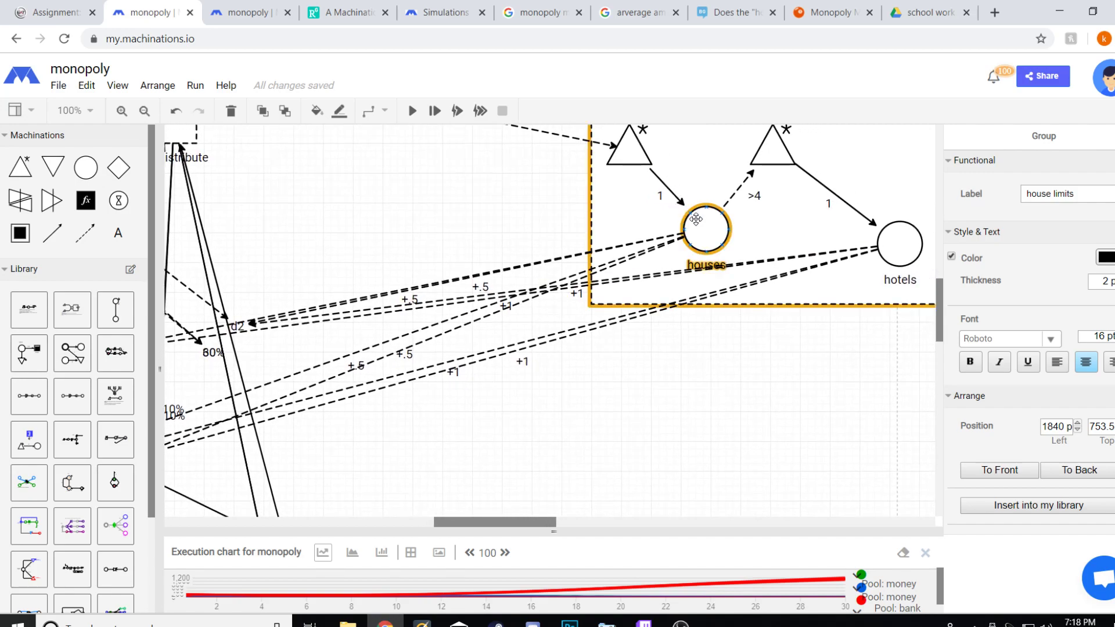
pyautogui.moveTo(508, 203); pyautogui.dragTo(427, 281)
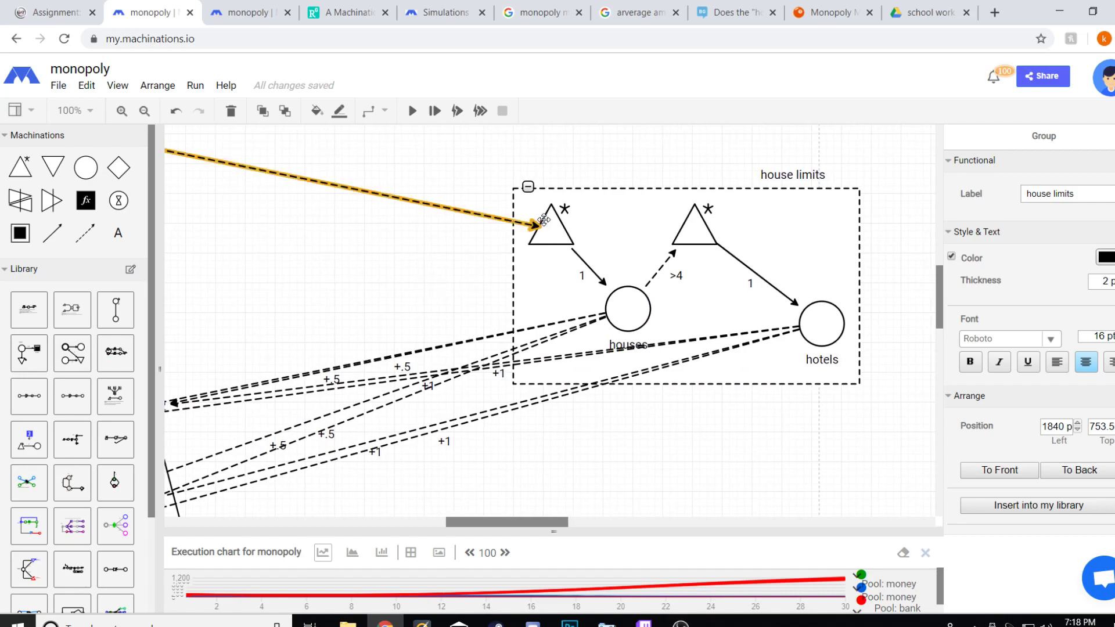
pyautogui.click(628, 307)
# Follow the dashed +.5 and +1 modifiers from the houses and hotels pools to the players' d2 and percentage tax connections
pyautogui.moveTo(446, 299); pyautogui.dragTo(570, 219)
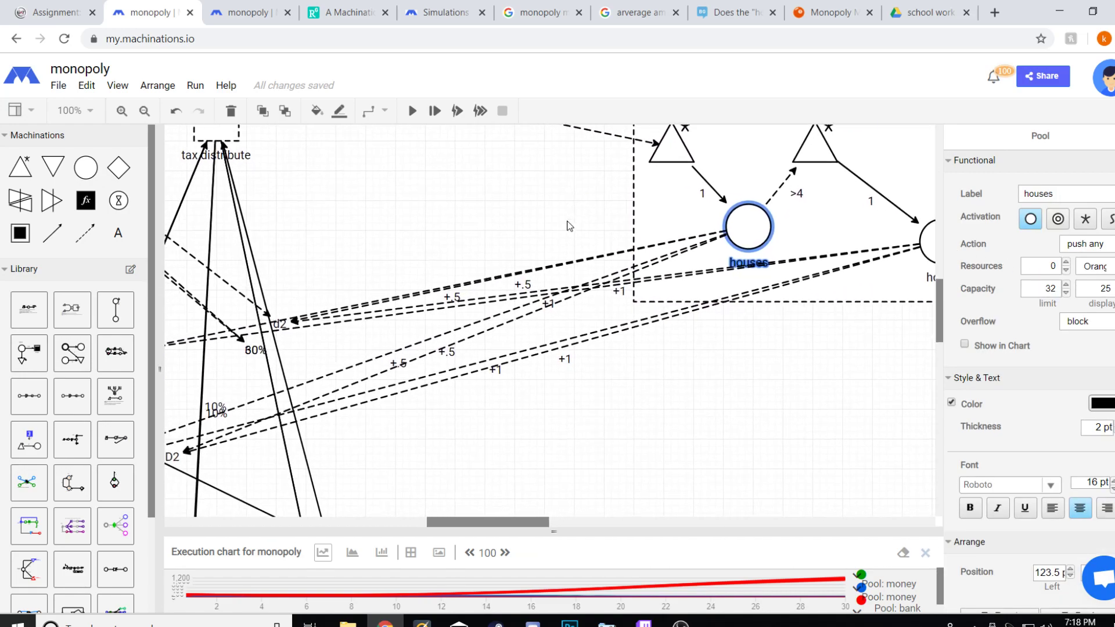
pyautogui.moveTo(478, 236); pyautogui.dragTo(629, 171)
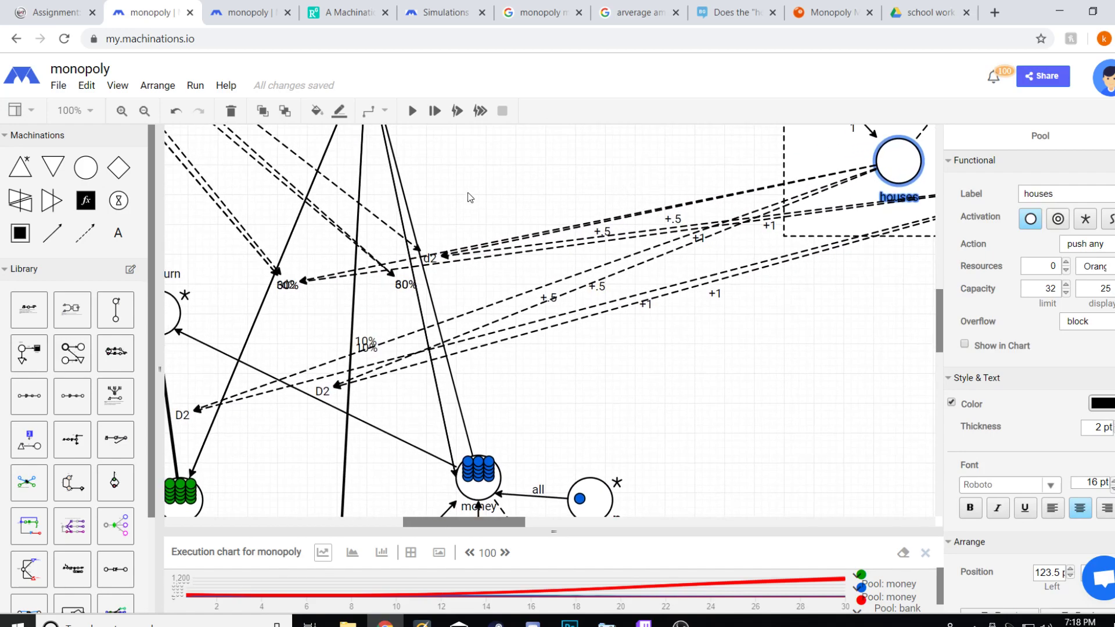
pyautogui.moveTo(493, 279); pyautogui.dragTo(507, 289)
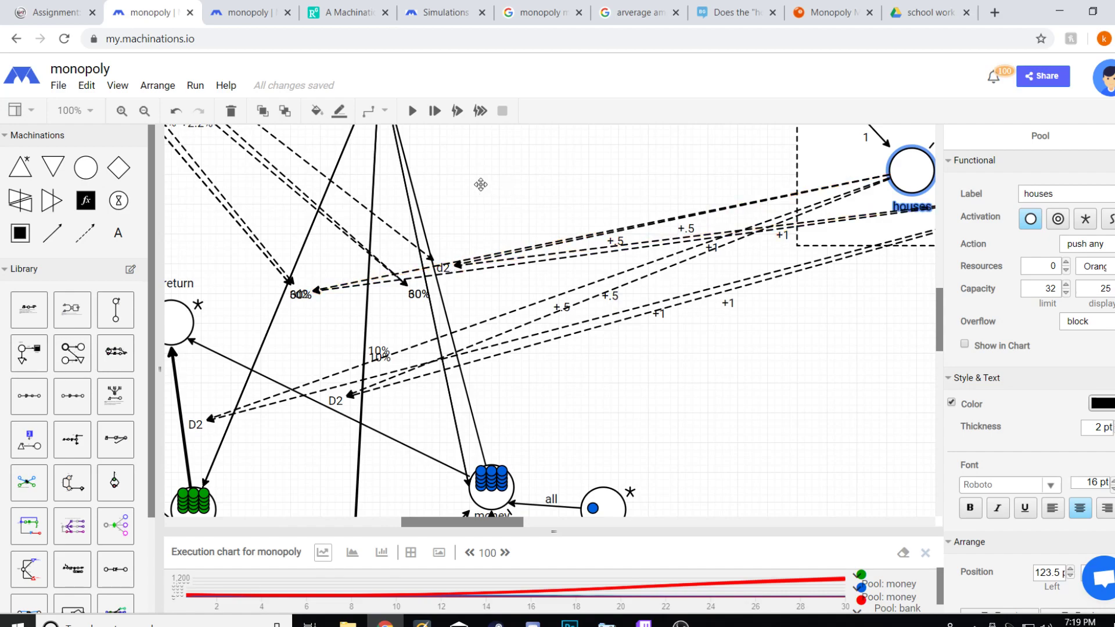
pyautogui.hscroll(4, 498, 182)
pyautogui.scroll(1, 498, 182)
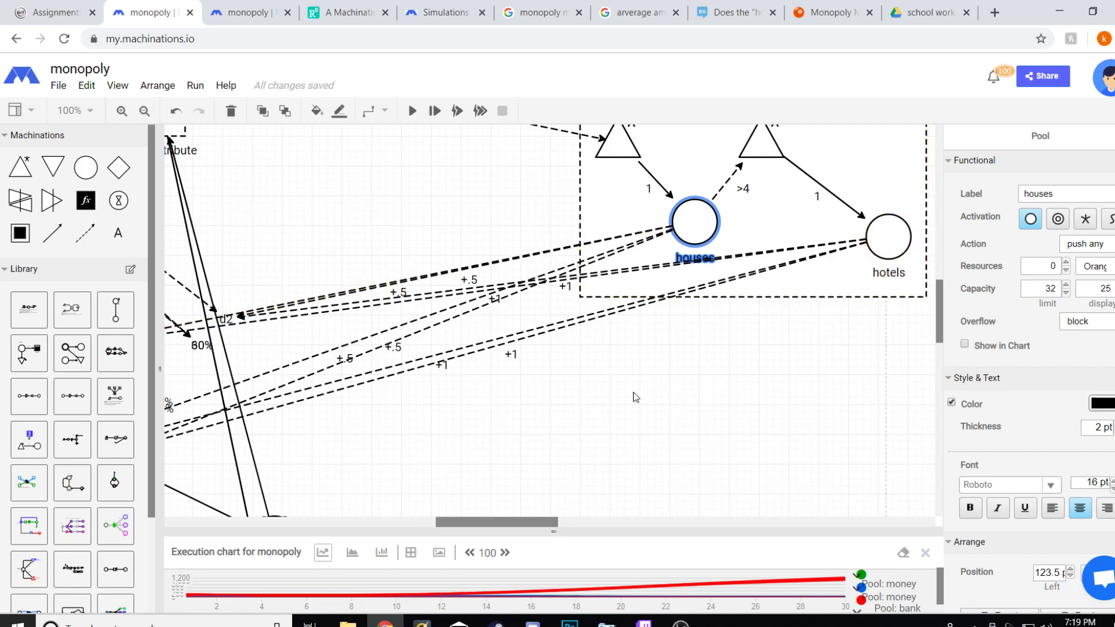
pyautogui.hscroll(-4, 645, 396)
pyautogui.scroll(-1, 644, 397)
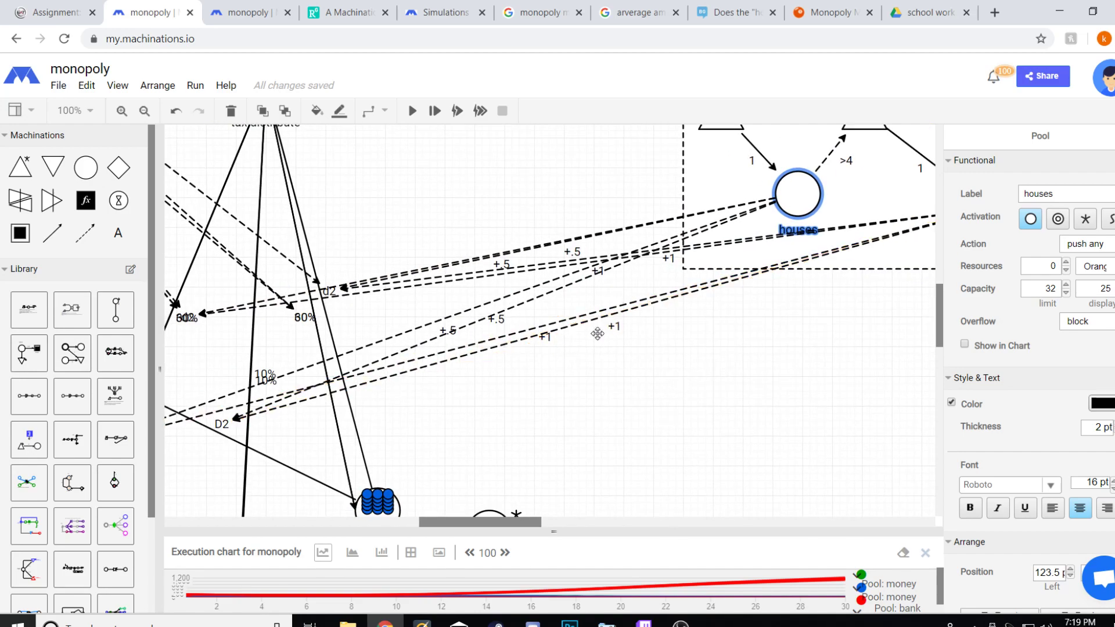
pyautogui.hscroll(-3, 615, 310)
pyautogui.scroll(-1, 615, 310)
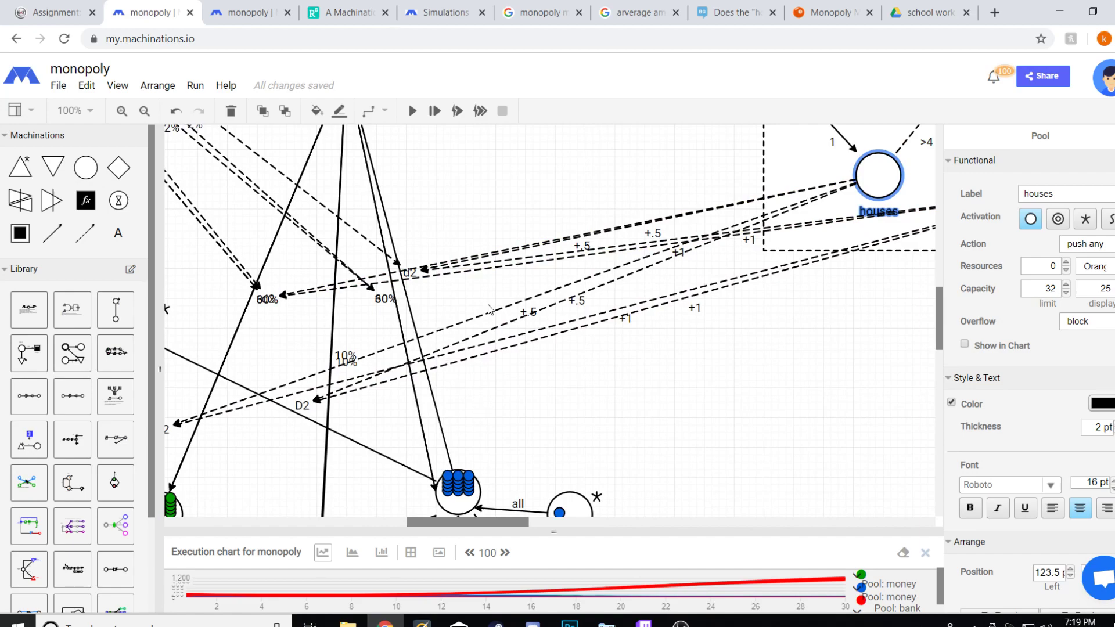
pyautogui.hscroll(4, 621, 442)
pyautogui.scroll(2, 604, 459)
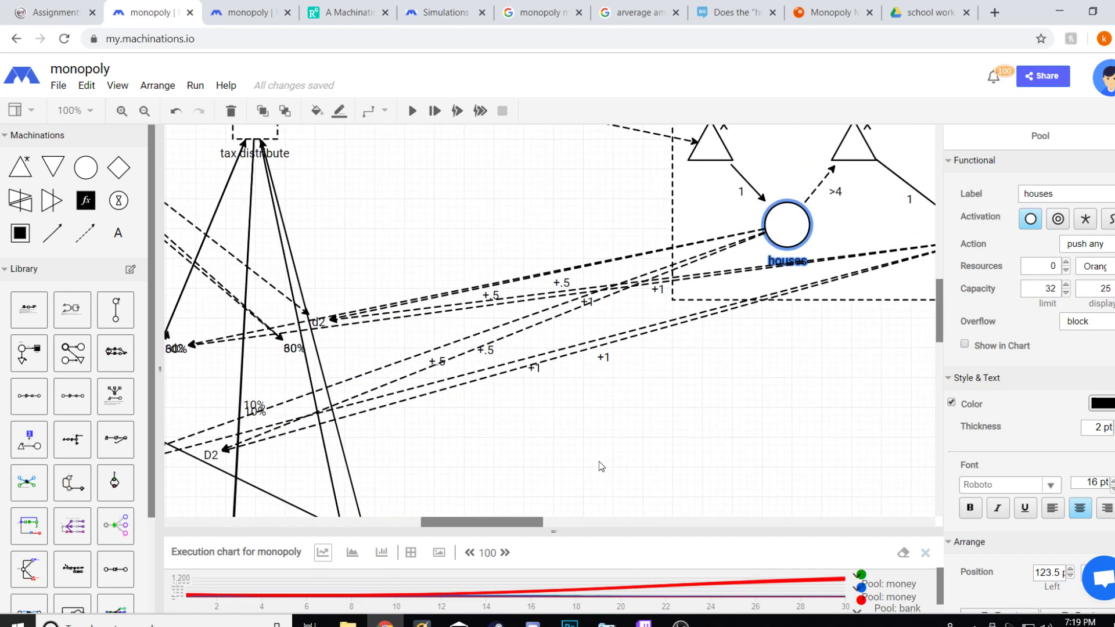
# Examine how the house limits group's sources feed the houses and hotels pools and how these affect the tax distribute connections
pyautogui.hscroll(7, 601, 466)
pyautogui.scroll(2, 595, 442)
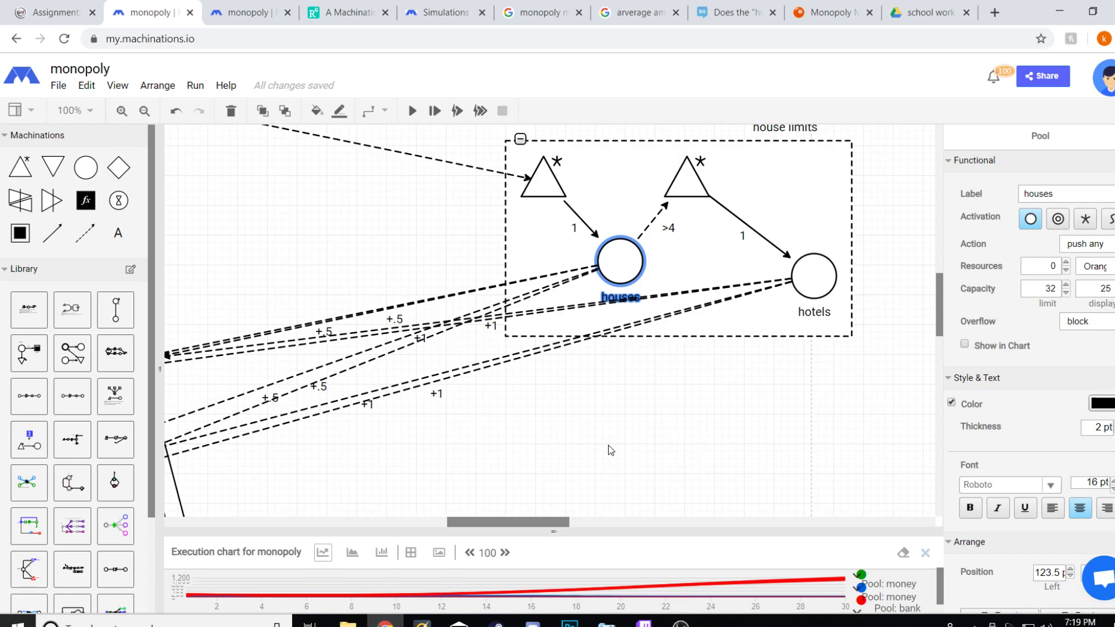
pyautogui.scroll(1, 633, 447)
pyautogui.hscroll(1, 633, 446)
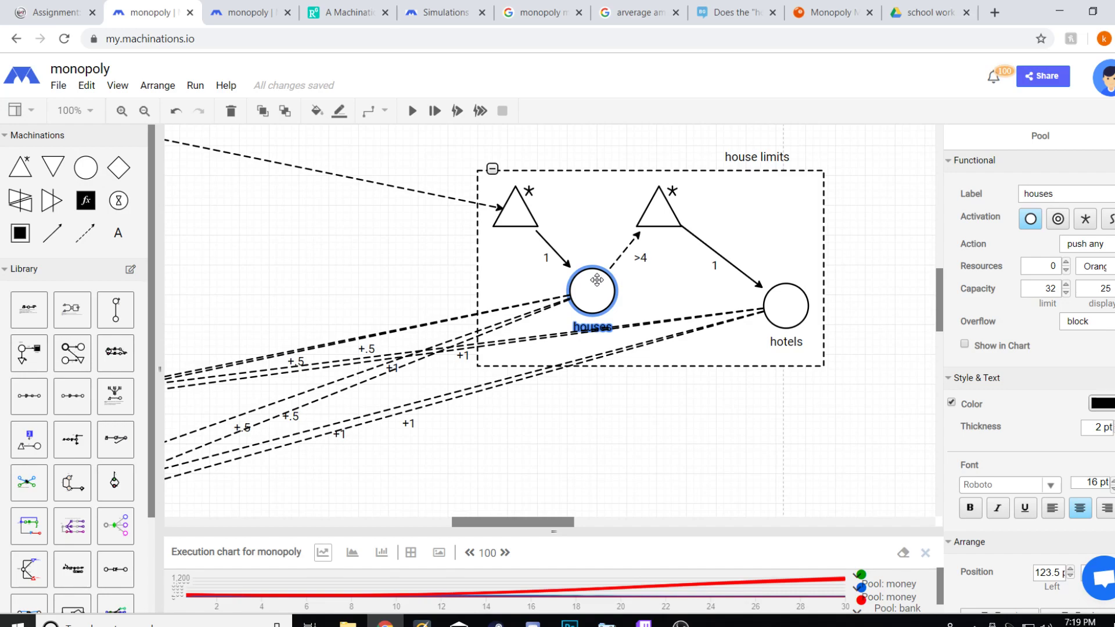
pyautogui.moveTo(434, 275); pyautogui.dragTo(577, 222)
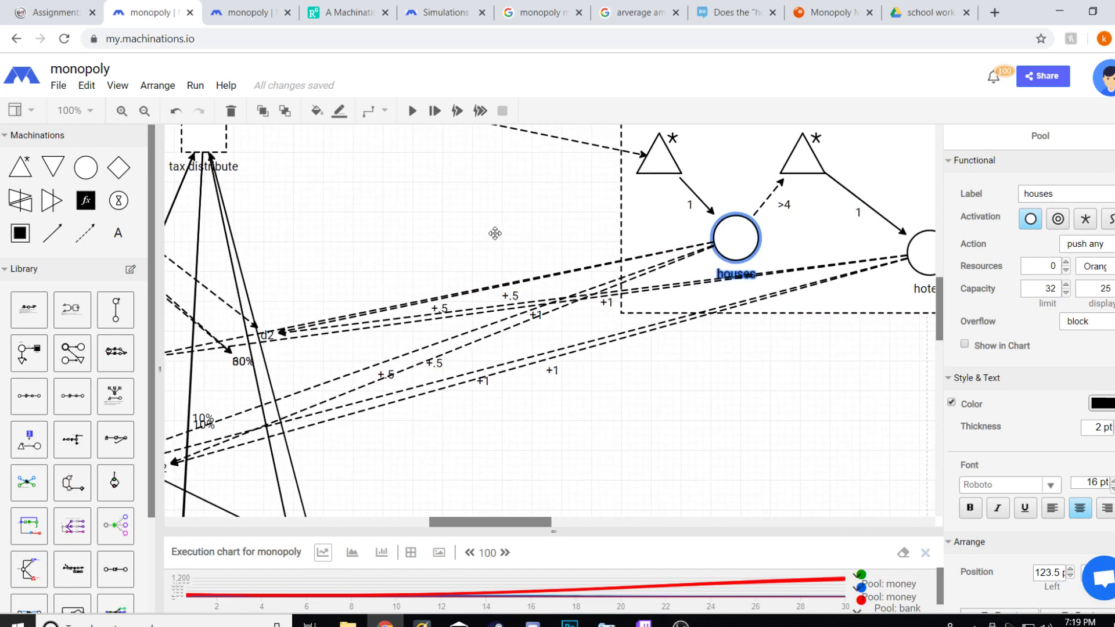
pyautogui.moveTo(485, 237); pyautogui.dragTo(567, 216)
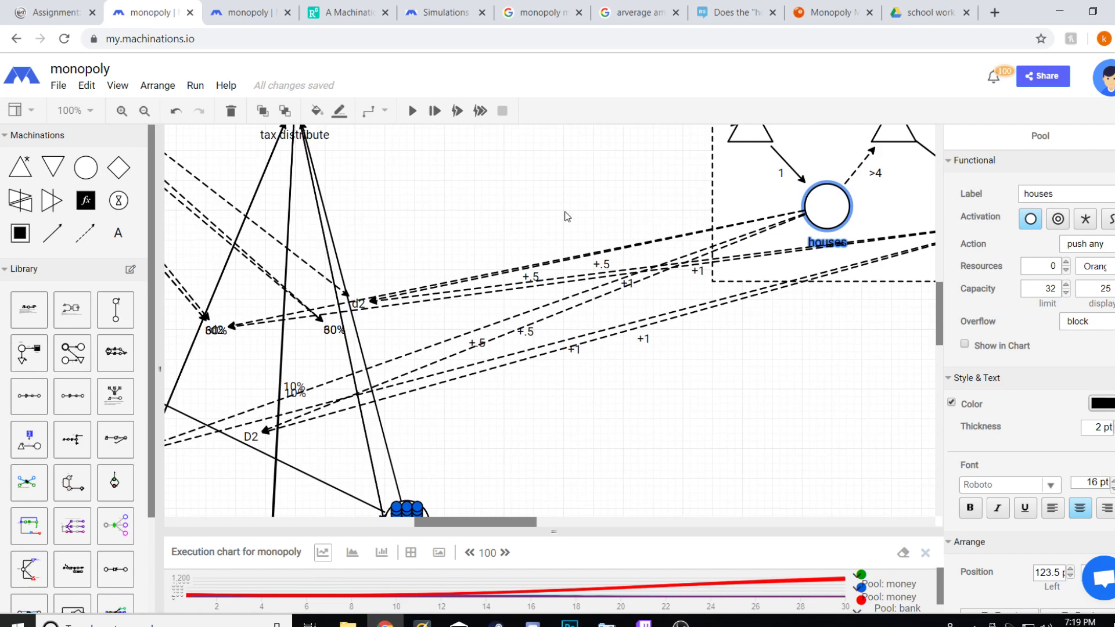
pyautogui.moveTo(631, 195); pyautogui.dragTo(565, 242)
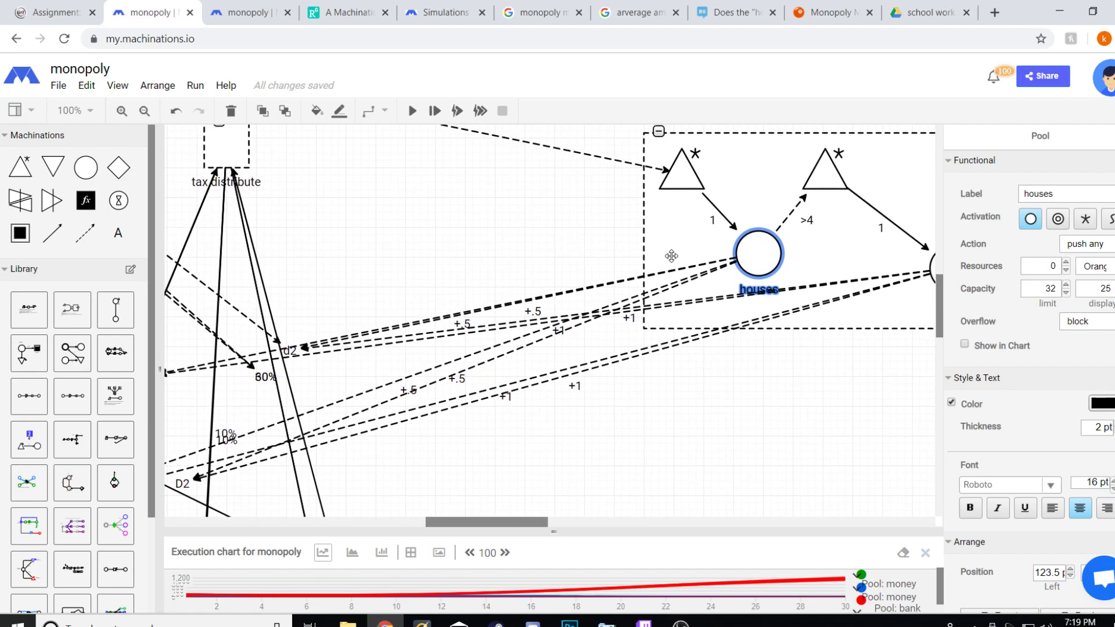
pyautogui.moveTo(500, 203); pyautogui.dragTo(459, 238)
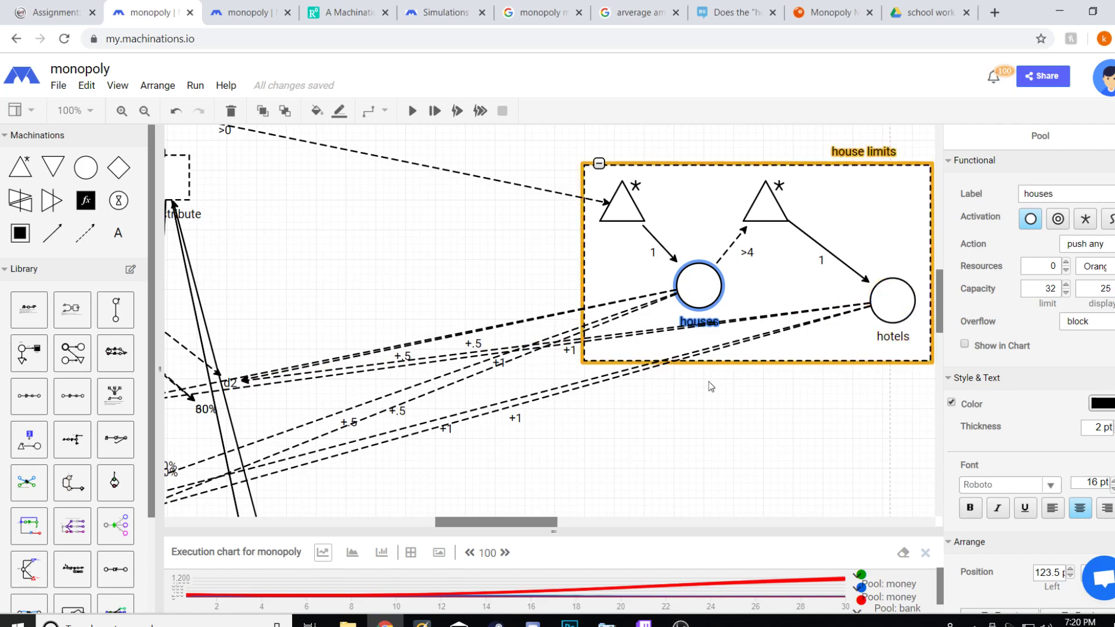
# Shrink the execution chart slightly and run the simulation with the whole diagram in view
pyautogui.scroll(-3, 693, 363)
pyautogui.hscroll(-5, 694, 363)
pyautogui.hscroll(-5, 694, 362)
pyautogui.scroll(-2, 755, 337)
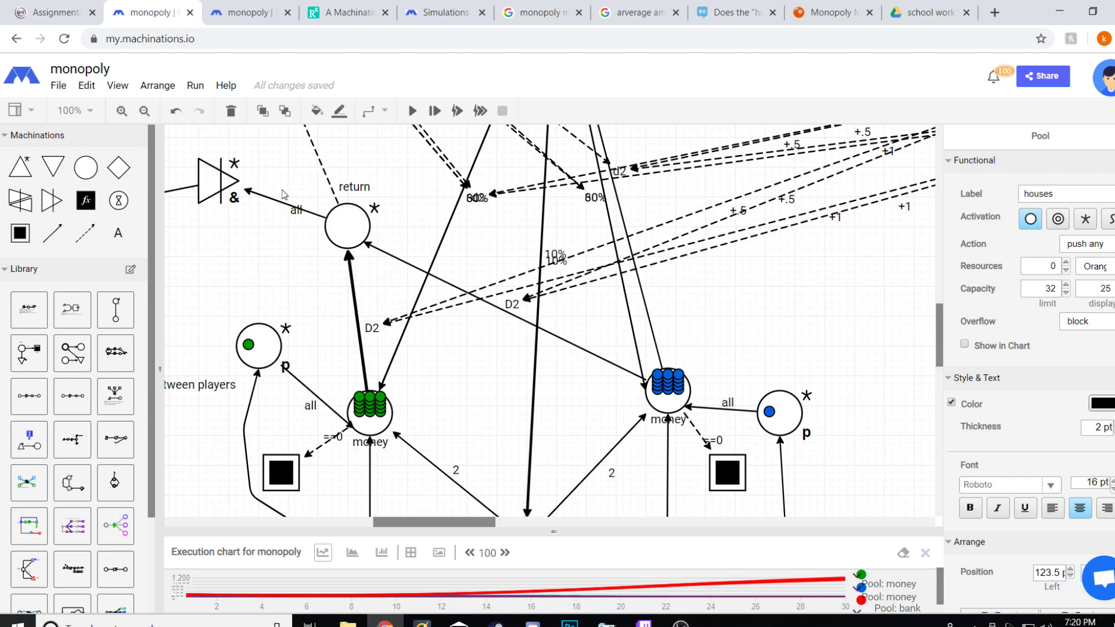
pyautogui.scroll(-7, 508, 233)
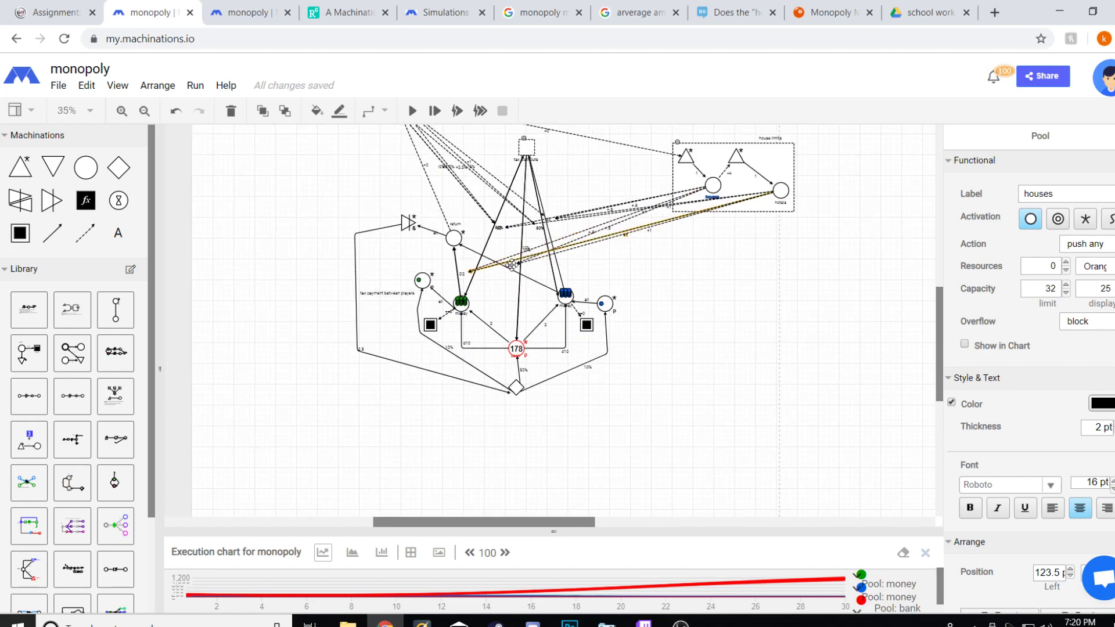
pyautogui.scroll(3, 559, 180)
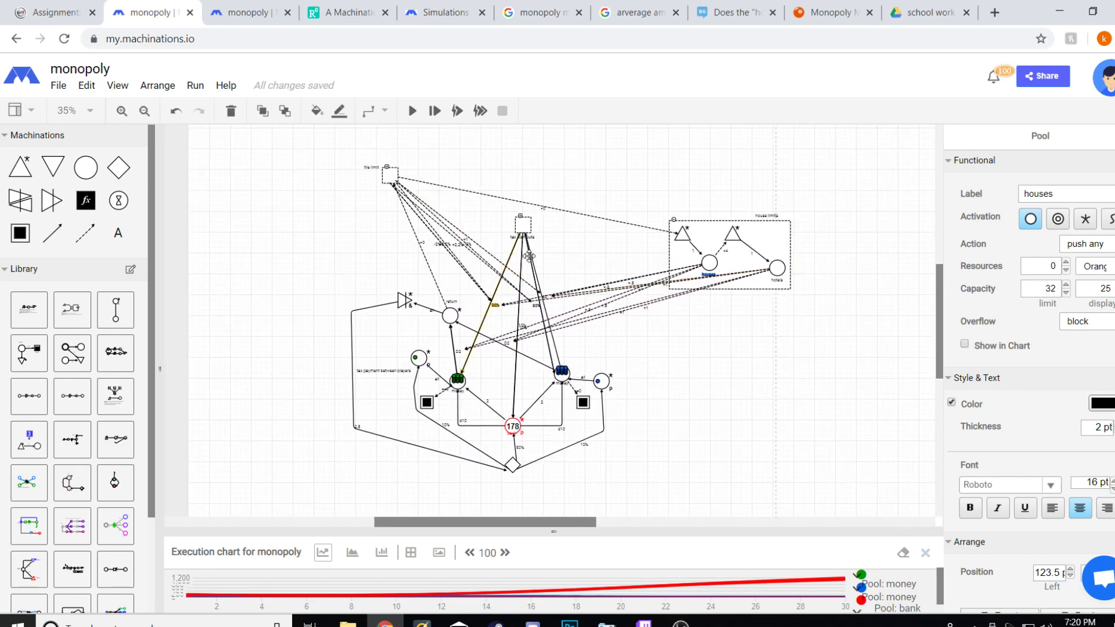
pyautogui.moveTo(635, 478); pyautogui.dragTo(630, 466)
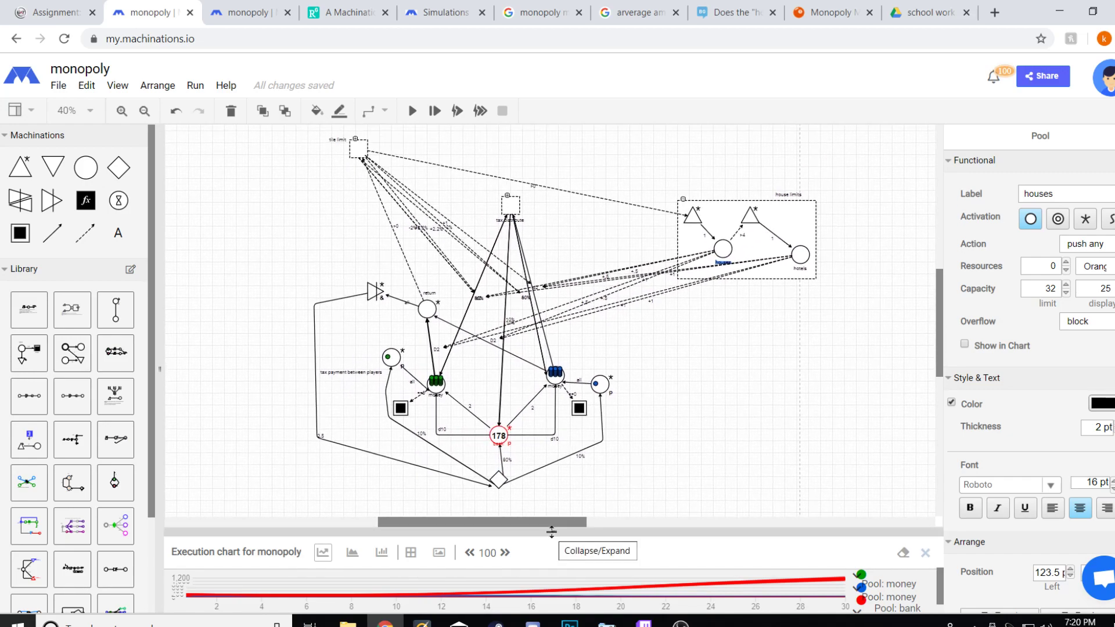
pyautogui.moveTo(561, 532)
pyautogui.mouseDown()
pyautogui.moveTo(567, 403)
pyautogui.moveTo(563, 520)
pyautogui.moveTo(550, 540)
pyautogui.mouseUp()
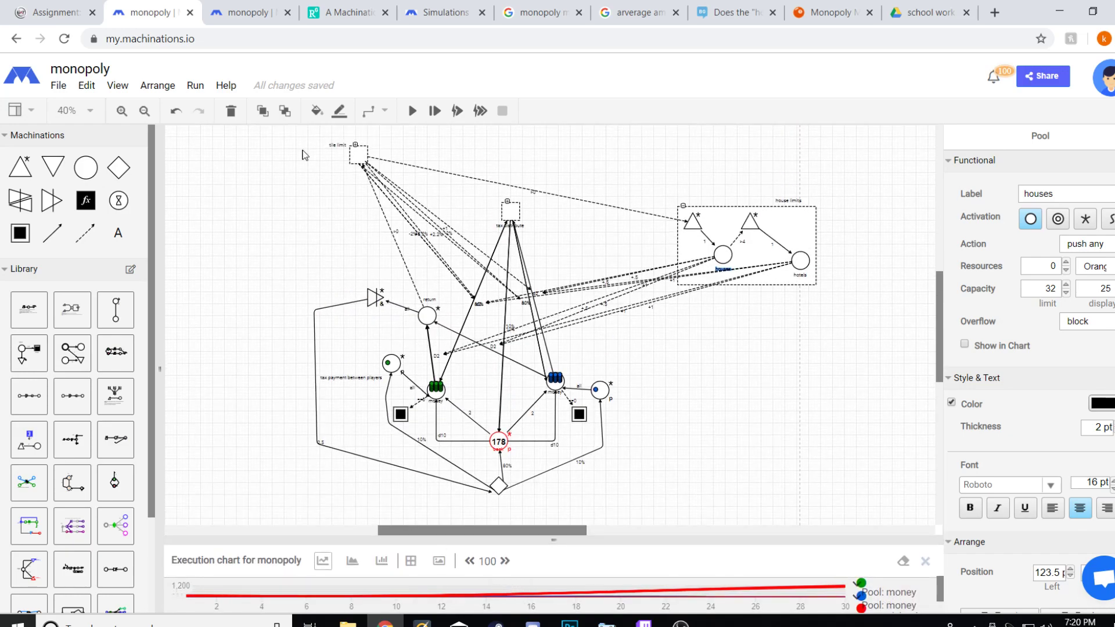
pyautogui.click(413, 111)
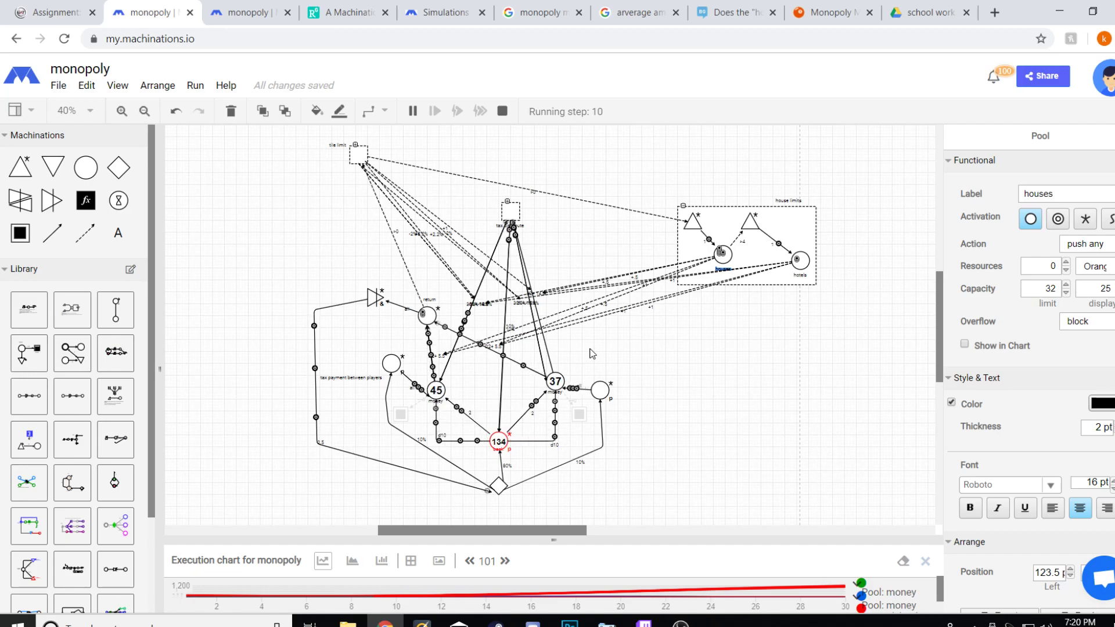
# Watch the simulation's resources flow between the tax distribute group, the return pool, both players' money pools and the bank
pyautogui.scroll(2, 530, 359)
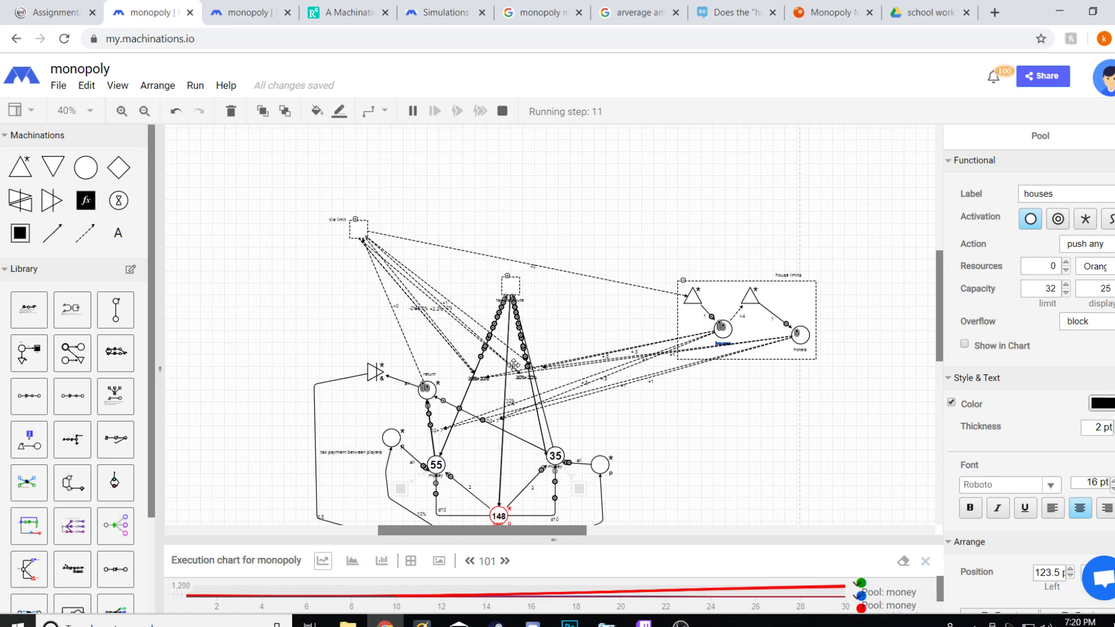
pyautogui.scroll(4, 522, 374)
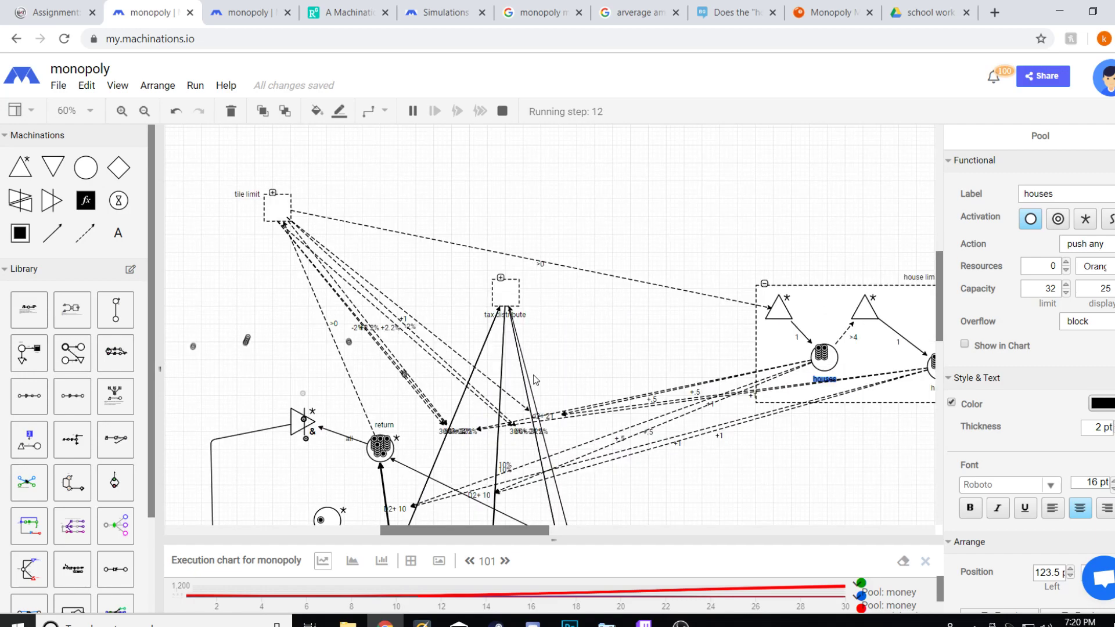
pyautogui.scroll(-5, 587, 207)
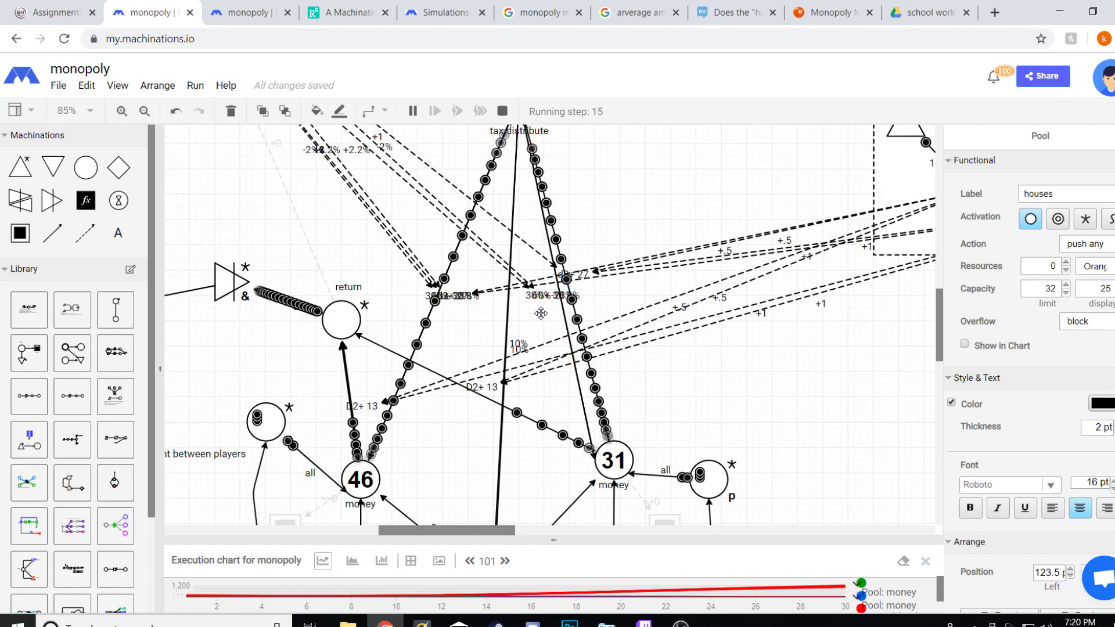
pyautogui.hscroll(3, 616, 273)
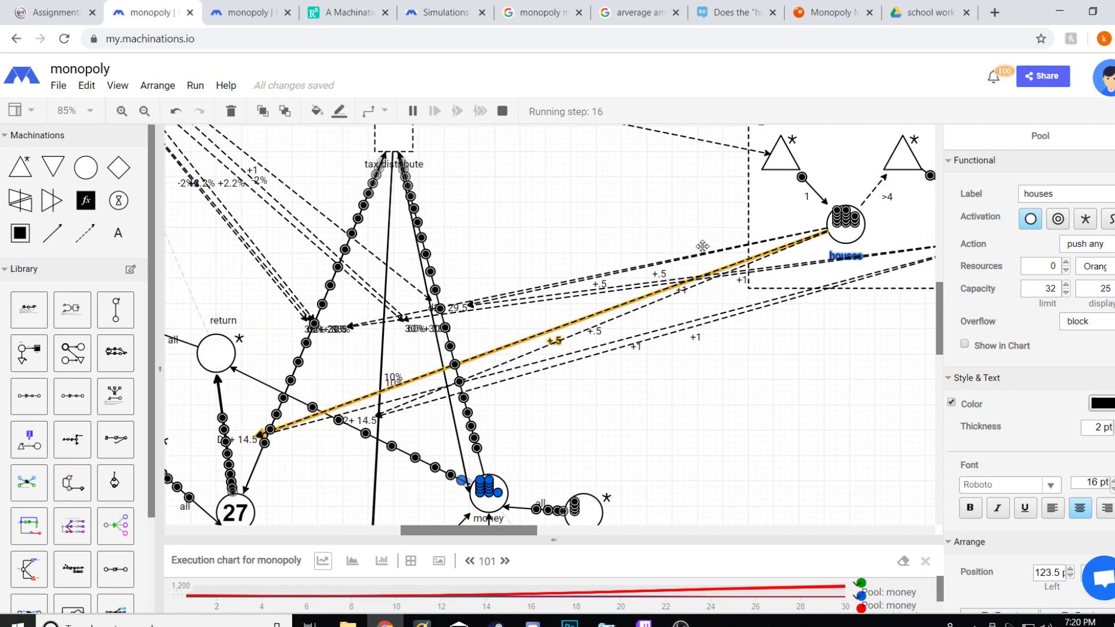
pyautogui.scroll(-1, 671, 253)
pyautogui.scroll(-3, 671, 254)
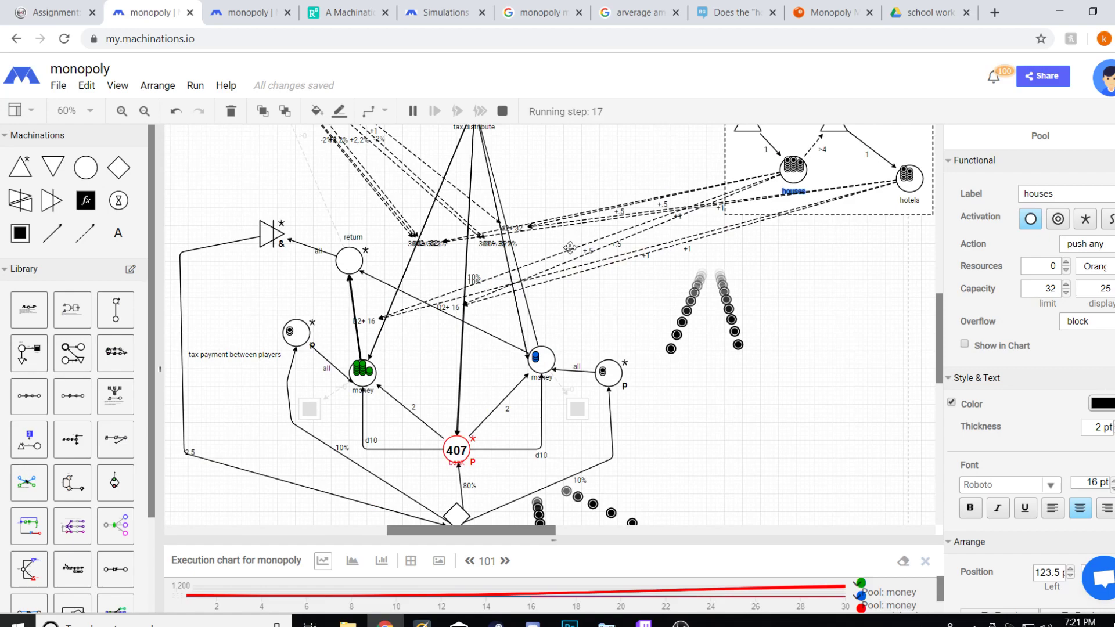
pyautogui.scroll(-1, 569, 247)
pyautogui.scroll(-2, 595, 247)
pyautogui.scroll(1, 619, 232)
pyautogui.moveTo(636, 289); pyautogui.dragTo(642, 356)
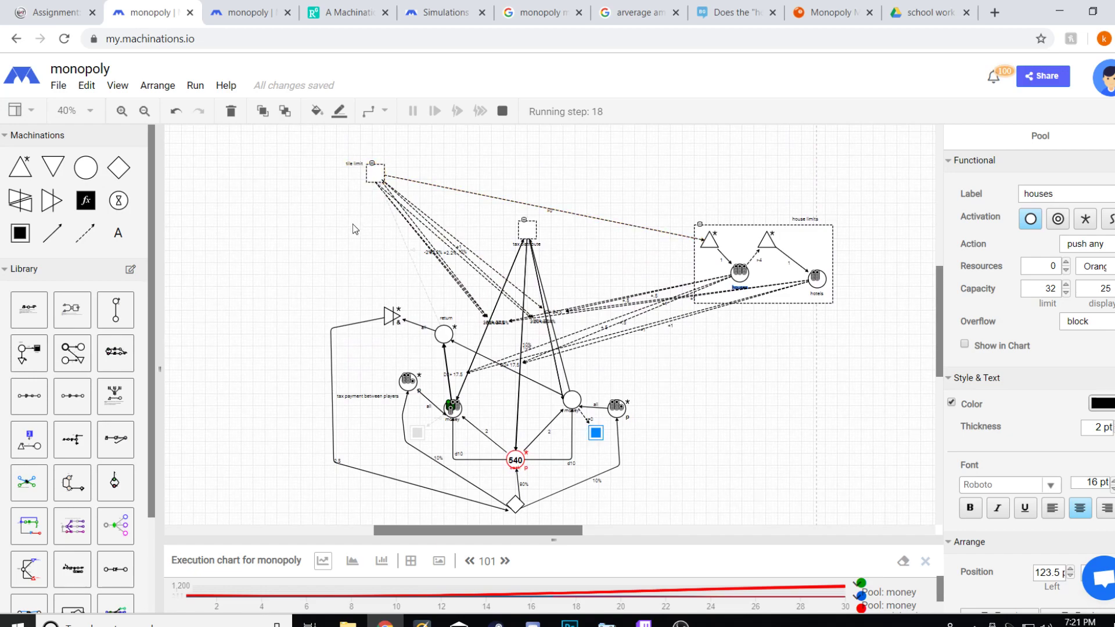
pyautogui.moveTo(314, 258); pyautogui.dragTo(342, 183)
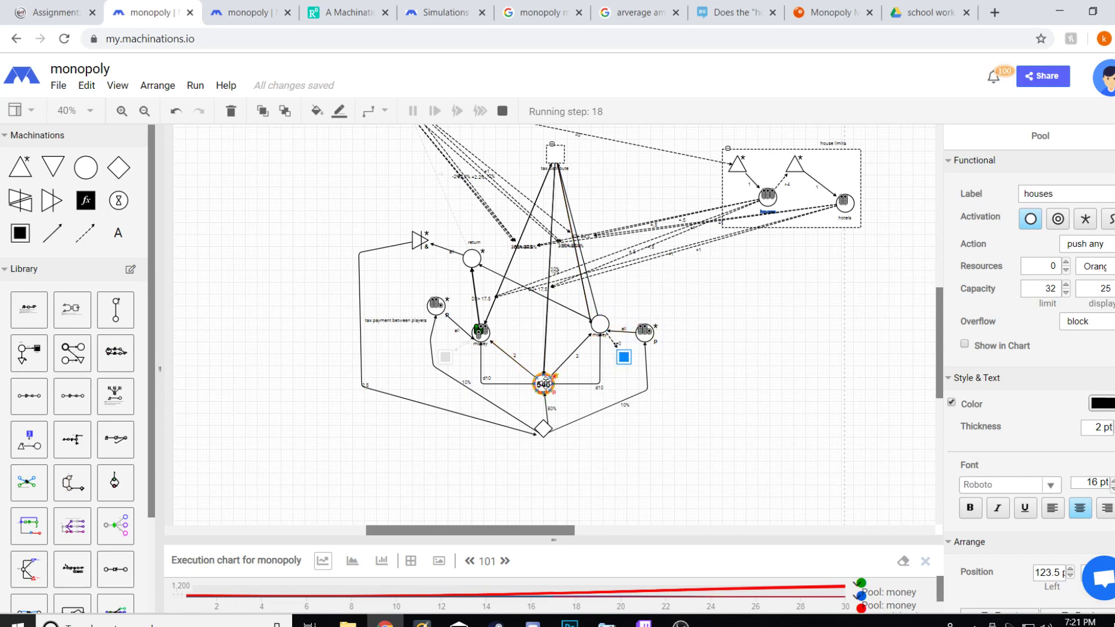
# Enlarge the execution chart and highlight the money and bank series to examine their curves over the 30 steps
pyautogui.scroll(1, 558, 407)
pyautogui.scroll(5, 557, 408)
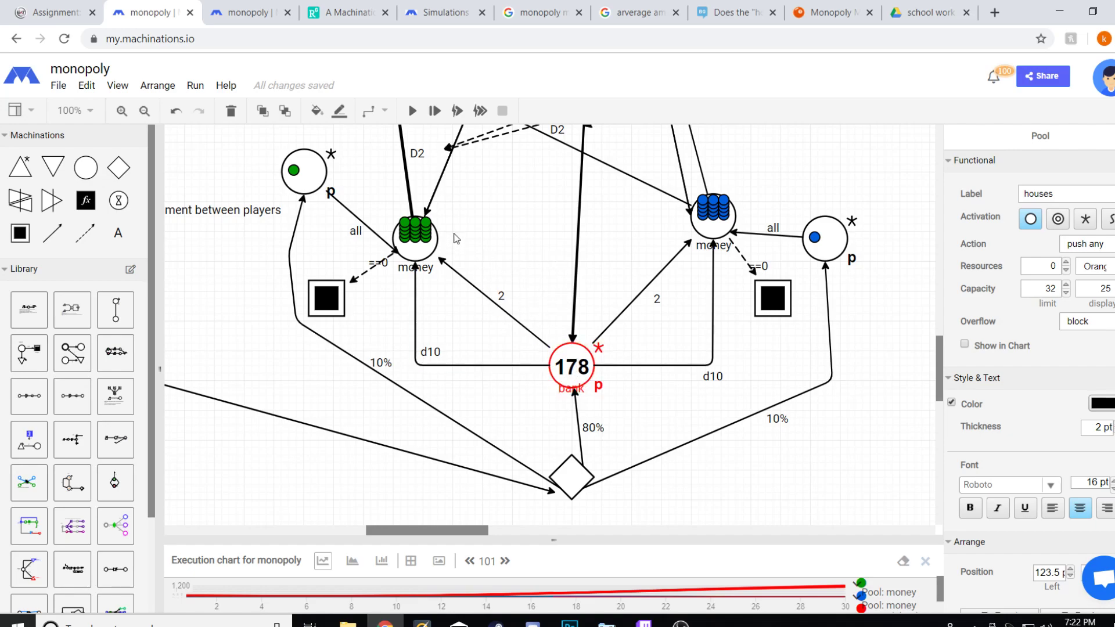
pyautogui.moveTo(554, 540); pyautogui.dragTo(595, 109)
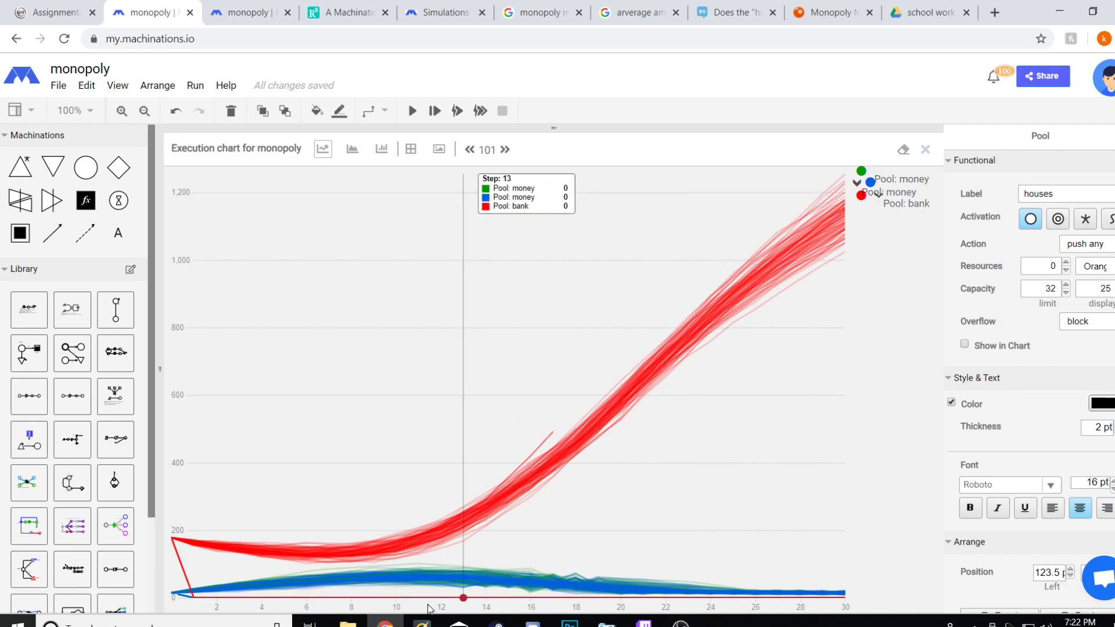
pyautogui.click(863, 174)
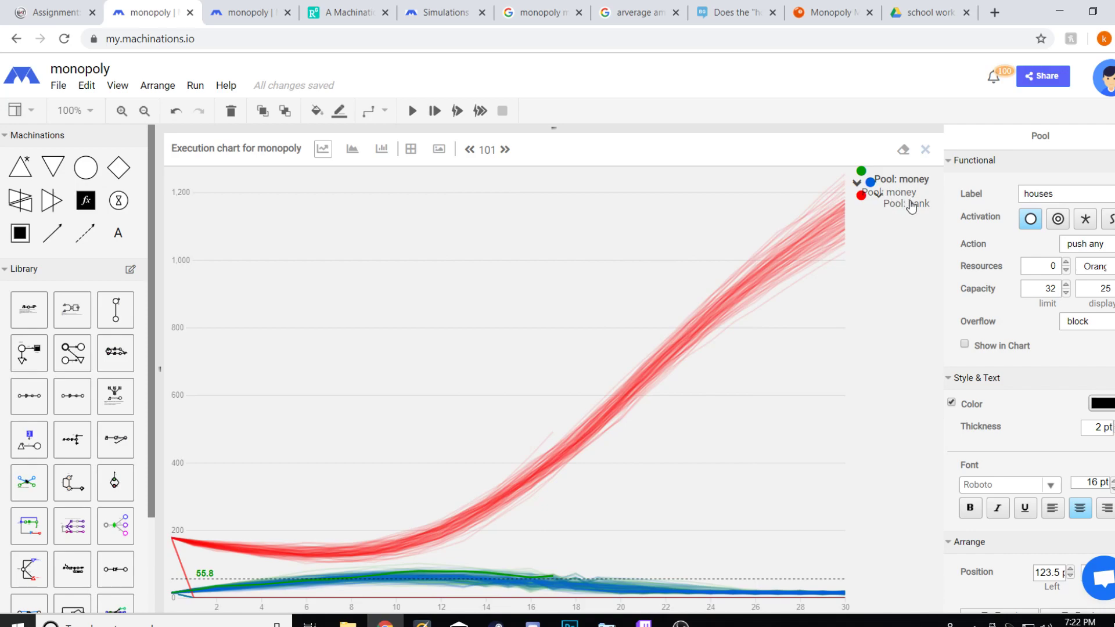
pyautogui.click(899, 198)
pyautogui.click(893, 183)
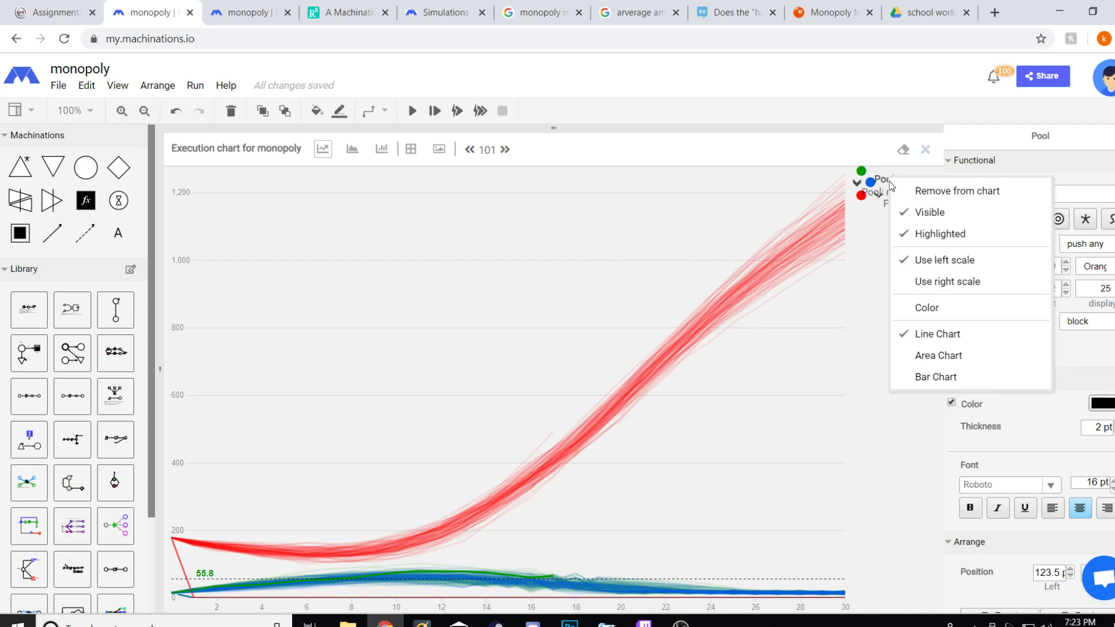
pyautogui.click(821, 174)
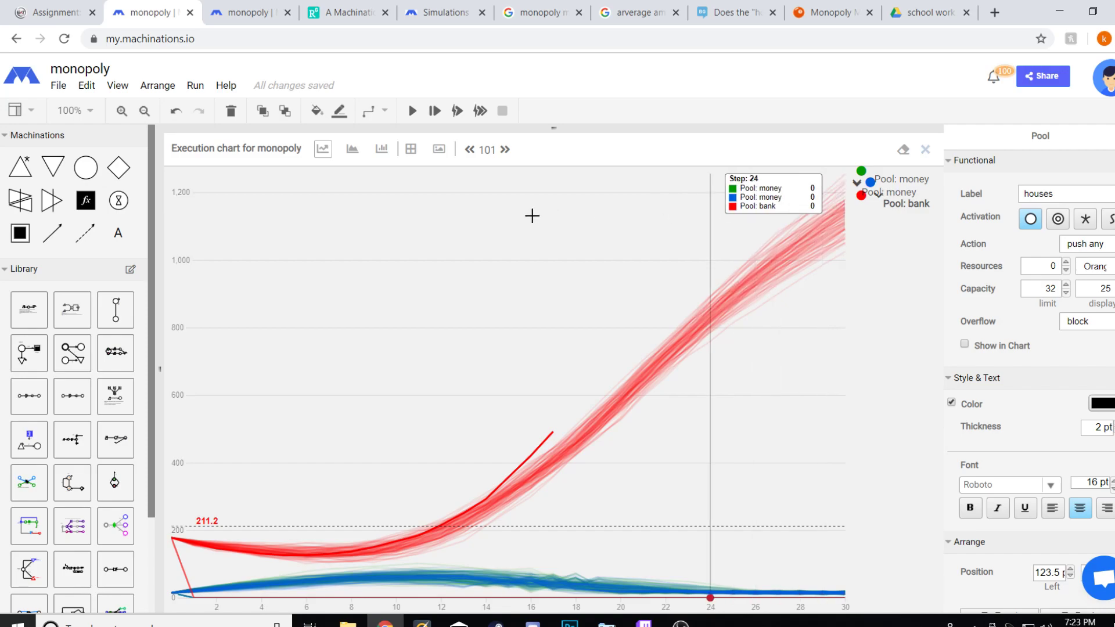
# Compare the chart's curves with the connections between the bank, both money pools, the return pool and the tax payment pools
pyautogui.moveTo(552, 126); pyautogui.dragTo(564, 510)
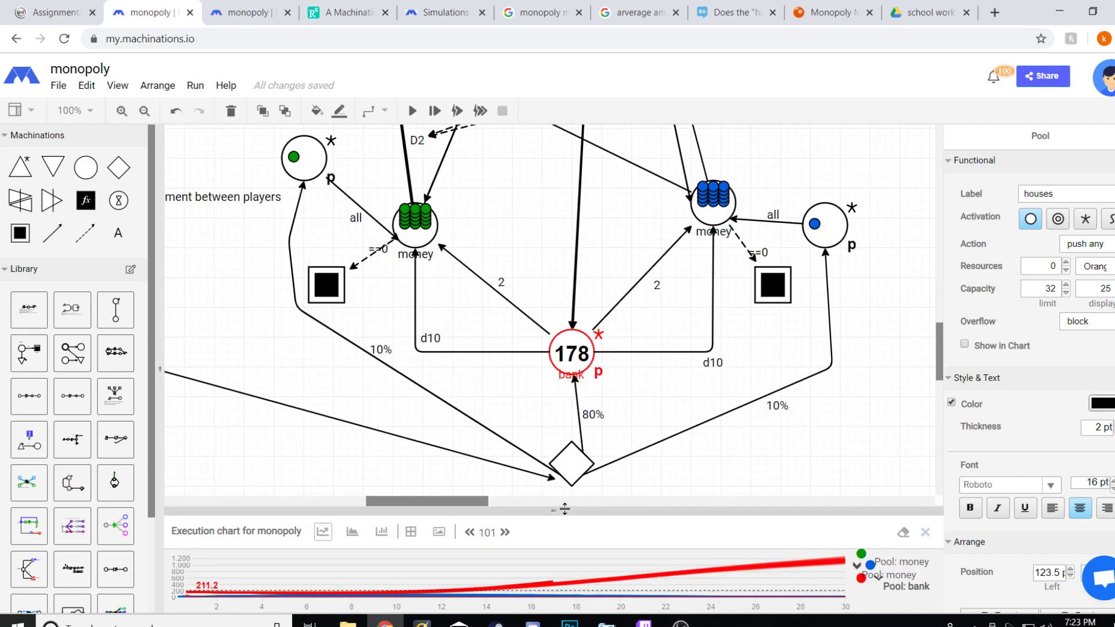
pyautogui.moveTo(684, 324); pyautogui.dragTo(625, 284)
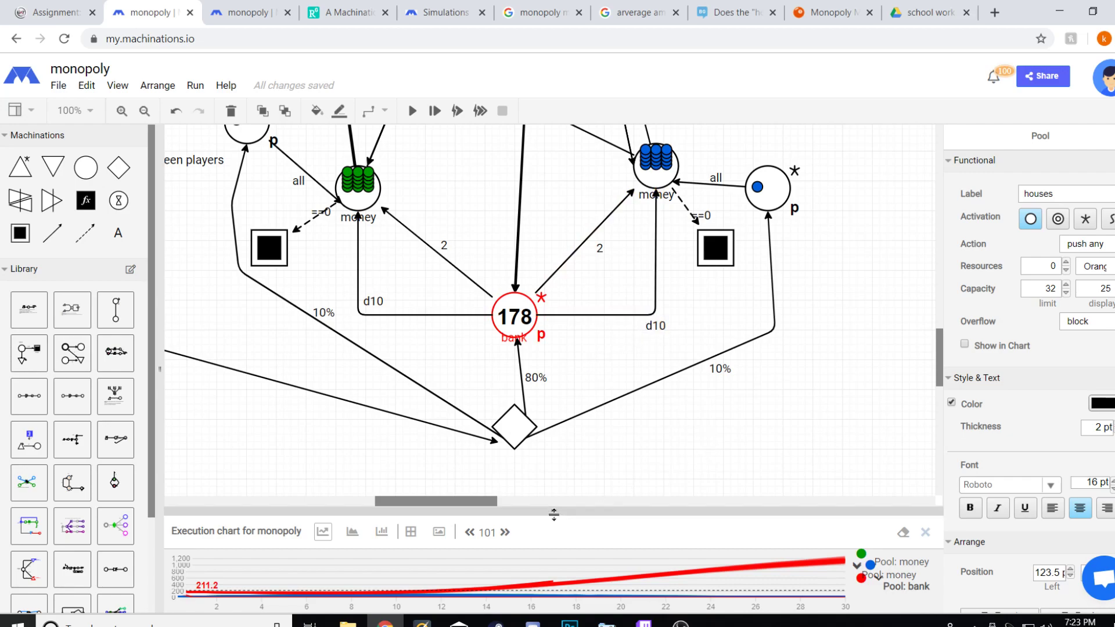
pyautogui.moveTo(554, 511); pyautogui.dragTo(601, 163)
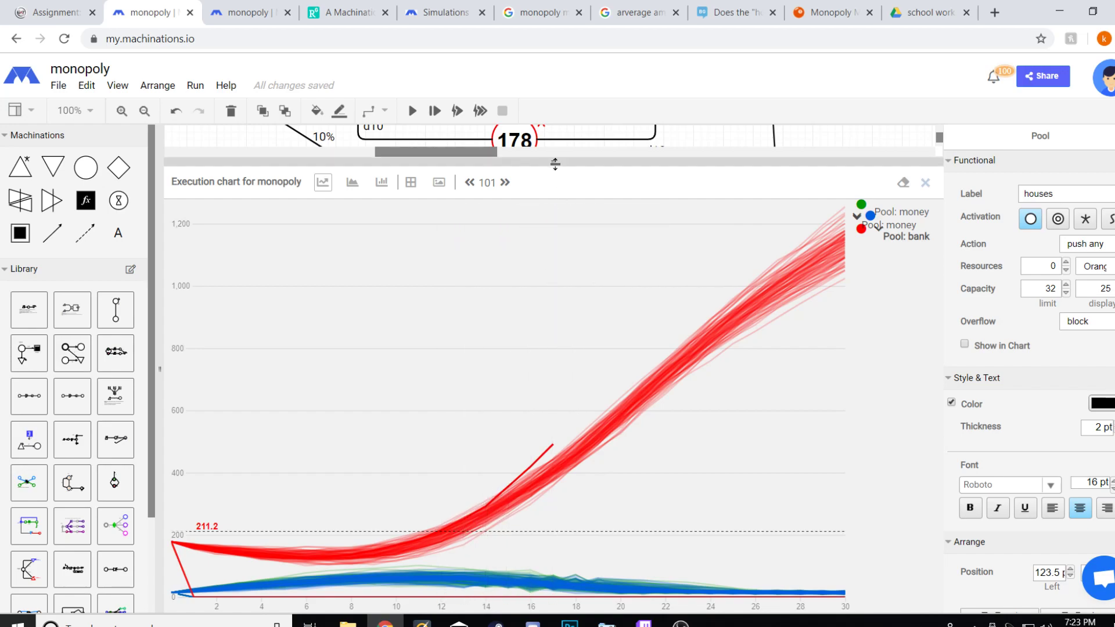
pyautogui.moveTo(552, 163); pyautogui.dragTo(553, 467)
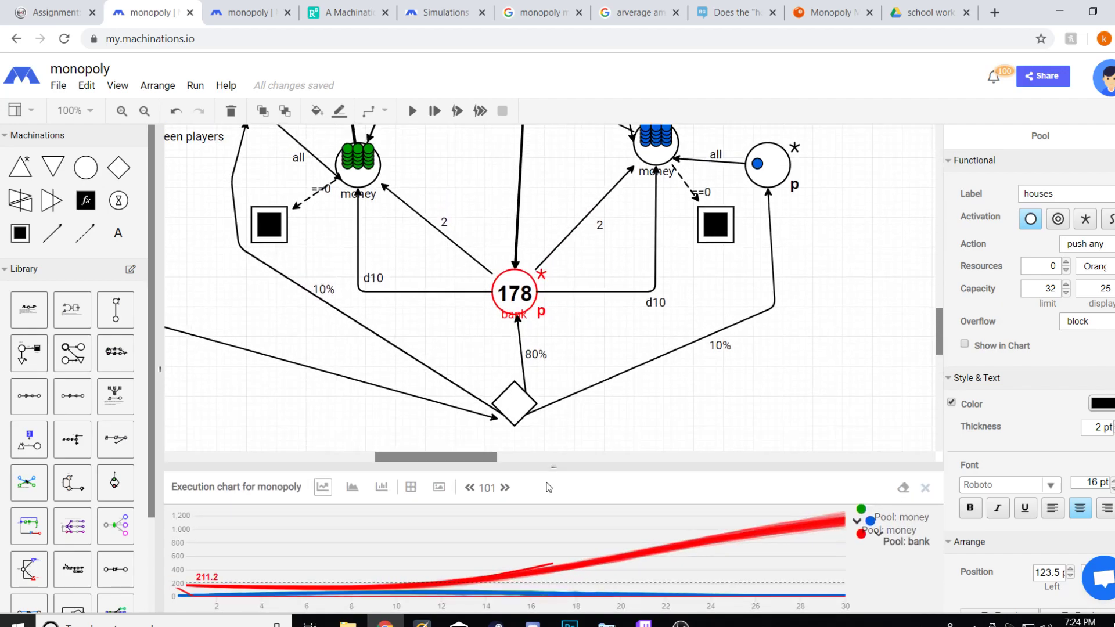
pyautogui.scroll(5, 604, 423)
pyautogui.hscroll(-3, 604, 423)
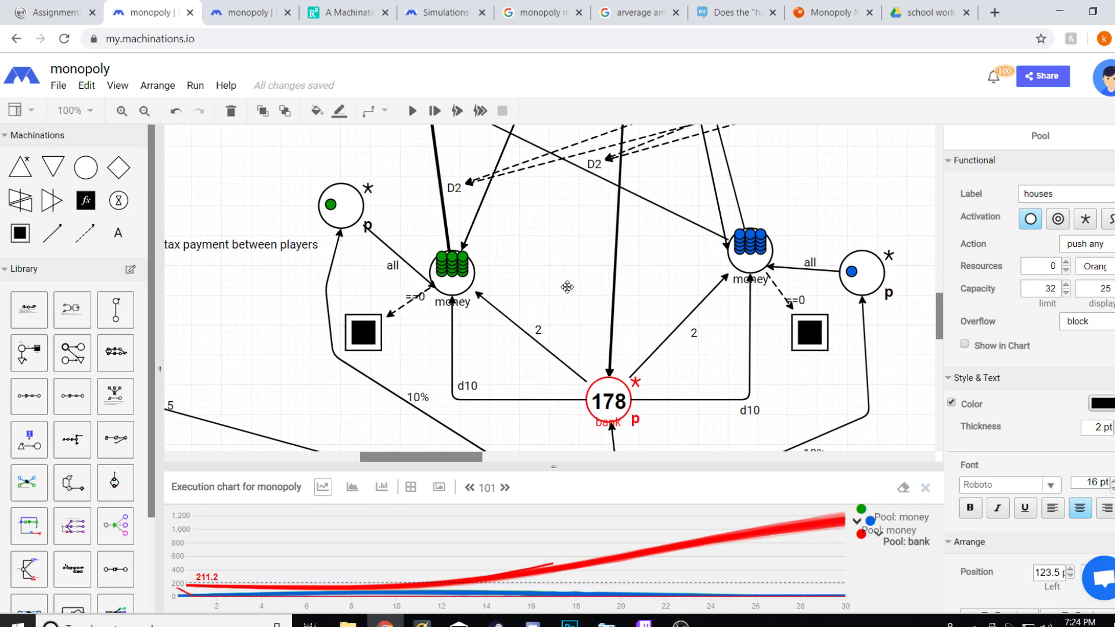
pyautogui.scroll(2, 577, 298)
pyautogui.hscroll(-1, 592, 372)
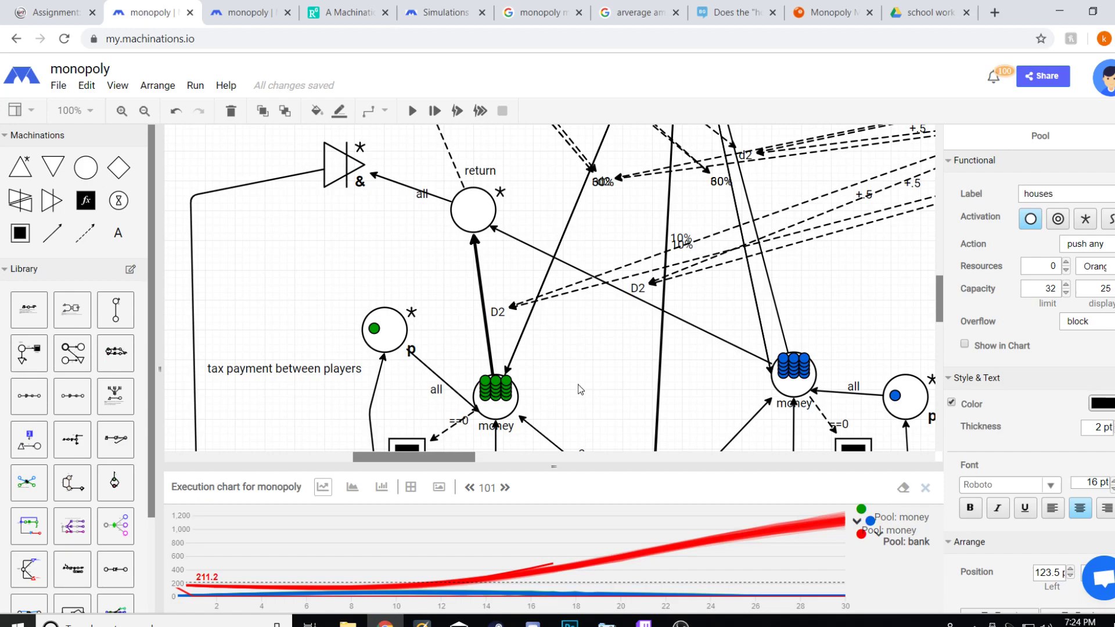
pyautogui.scroll(-3, 615, 391)
pyautogui.hscroll(2, 615, 391)
pyautogui.moveTo(562, 574)
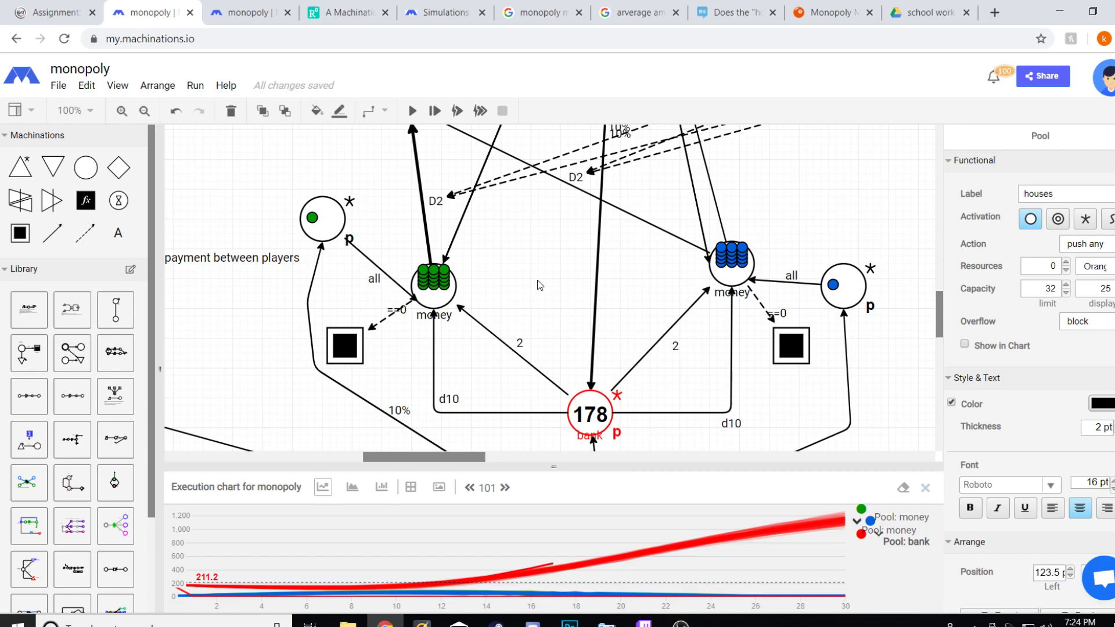
# Switch to the other monopoly diagram and shrink its execution chart to examine the tile limit, house limits and bank connections
pyautogui.click(235, 12)
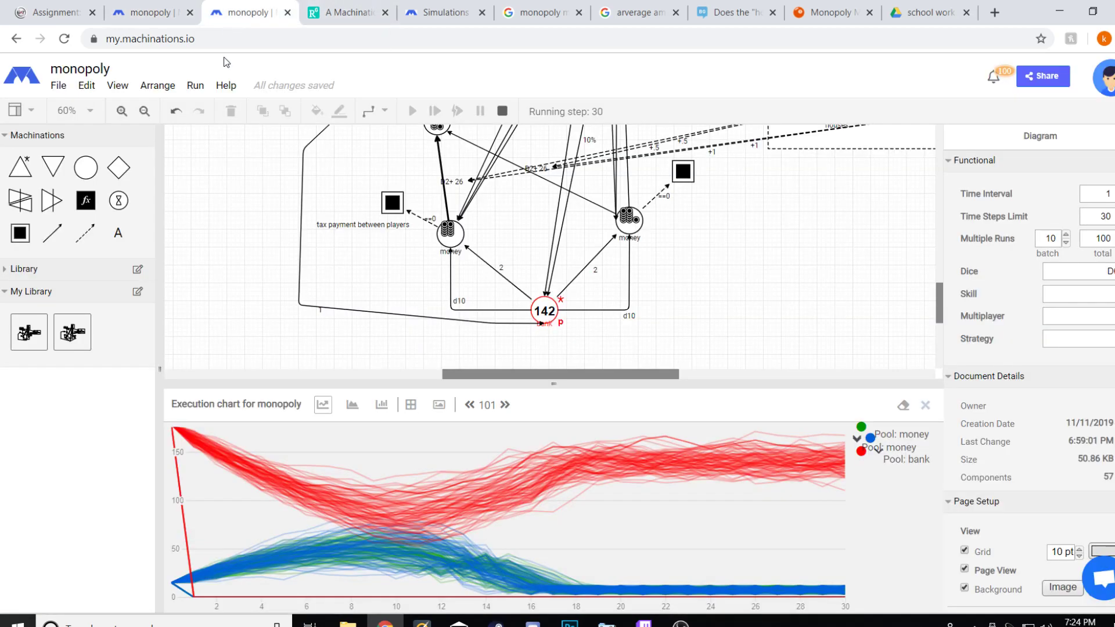
pyautogui.moveTo(575, 477); pyautogui.dragTo(572, 557)
pyautogui.moveTo(716, 323); pyautogui.dragTo(652, 460)
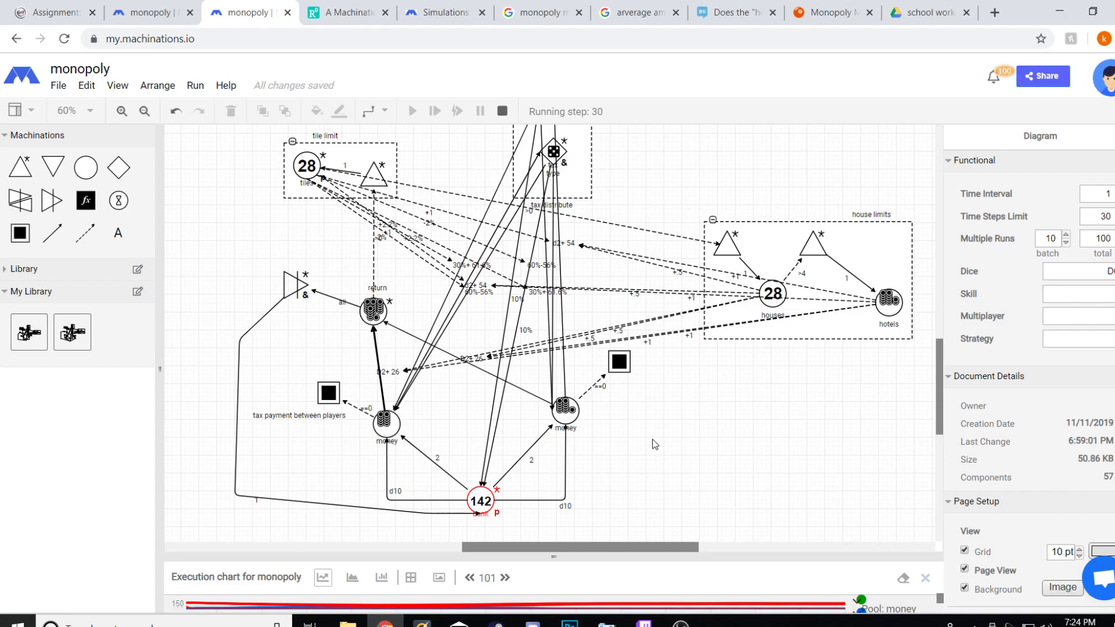
pyautogui.moveTo(635, 448)
pyautogui.mouseDown()
pyautogui.moveTo(662, 503)
pyautogui.moveTo(679, 487)
pyautogui.moveTo(654, 449)
pyautogui.mouseUp()
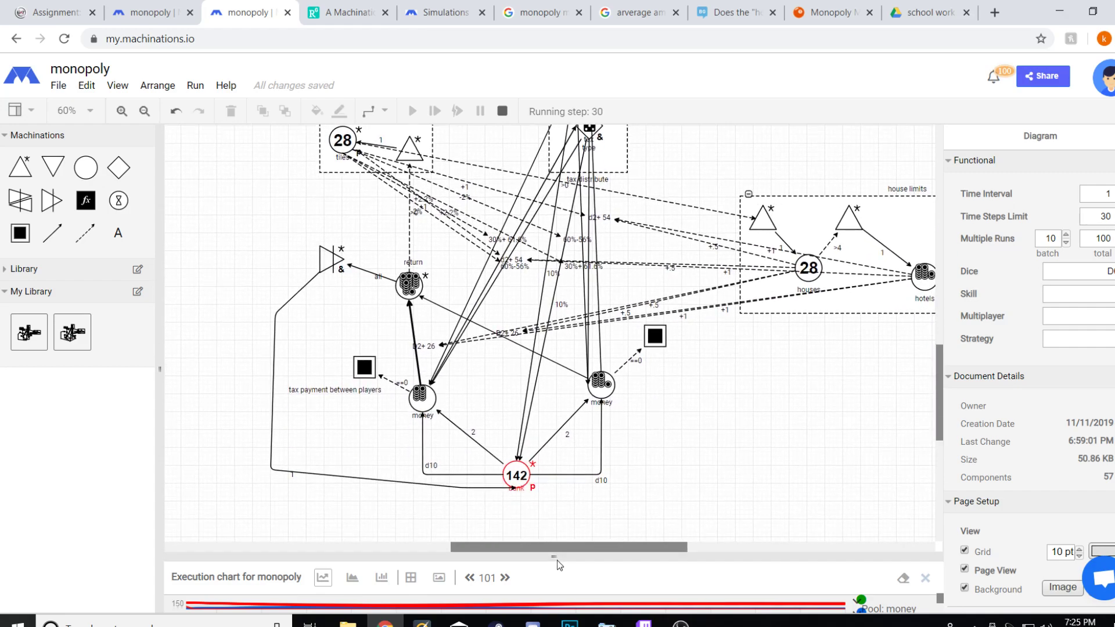
pyautogui.moveTo(561, 555)
pyautogui.mouseDown()
pyautogui.moveTo(558, 500)
pyautogui.moveTo(554, 543)
pyautogui.mouseUp()
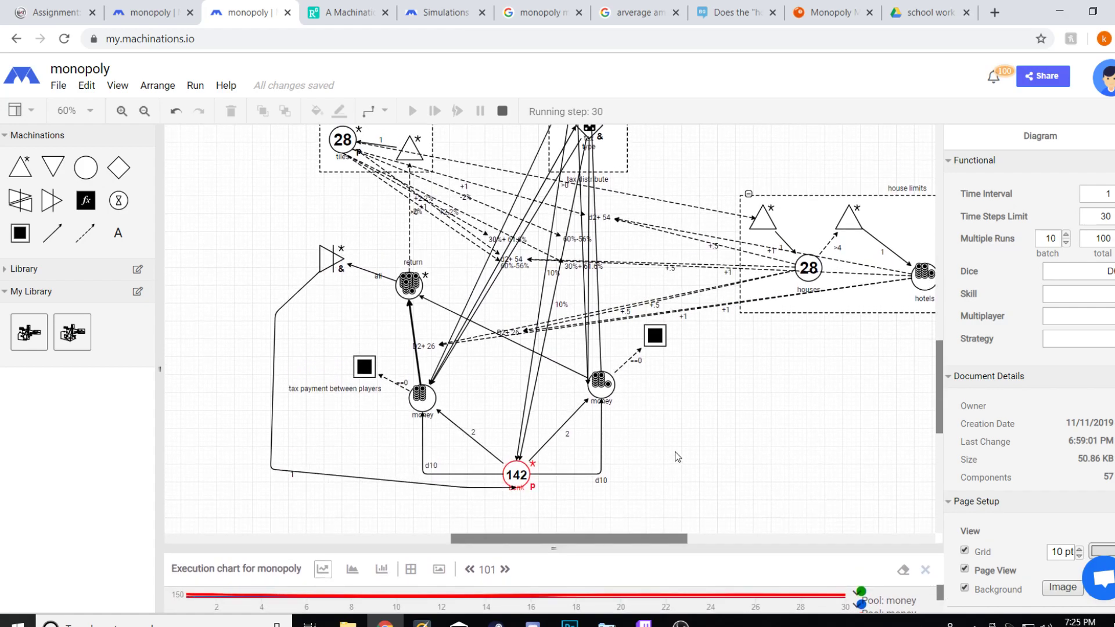
pyautogui.scroll(2, 672, 455)
pyautogui.hscroll(2, 673, 455)
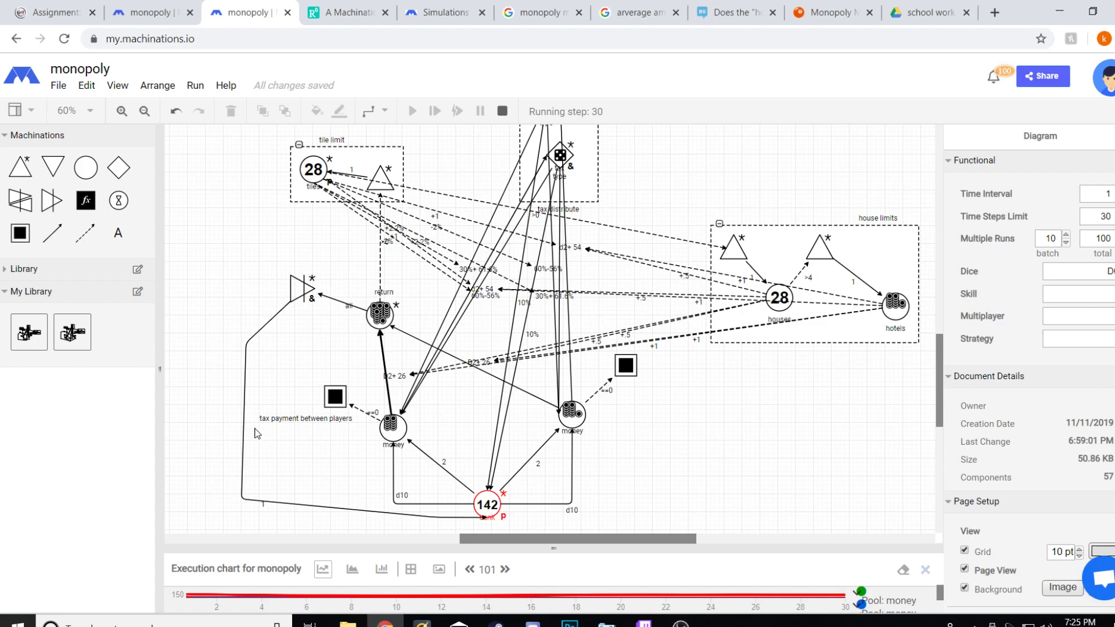
pyautogui.moveTo(332, 356); pyautogui.dragTo(383, 255)
# Return to the first monopoly diagram and examine the 2.5 connection feeding the gate that splits resources 80%, 10% and 10%
pyautogui.click(165, 11)
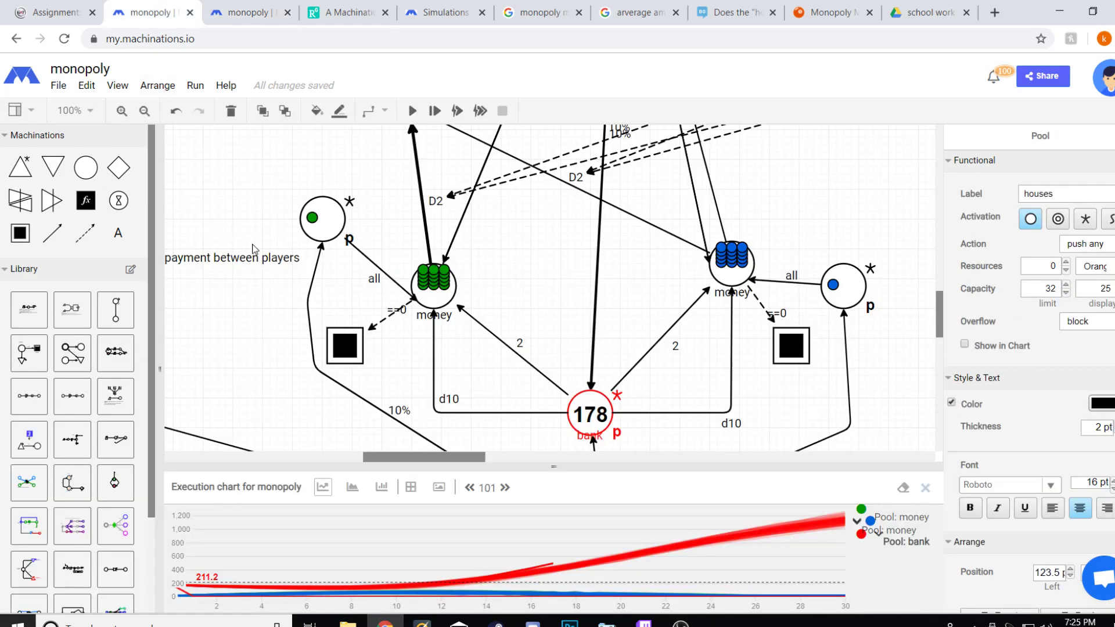
pyautogui.scroll(-3, 278, 274)
pyautogui.moveTo(247, 346); pyautogui.dragTo(294, 391)
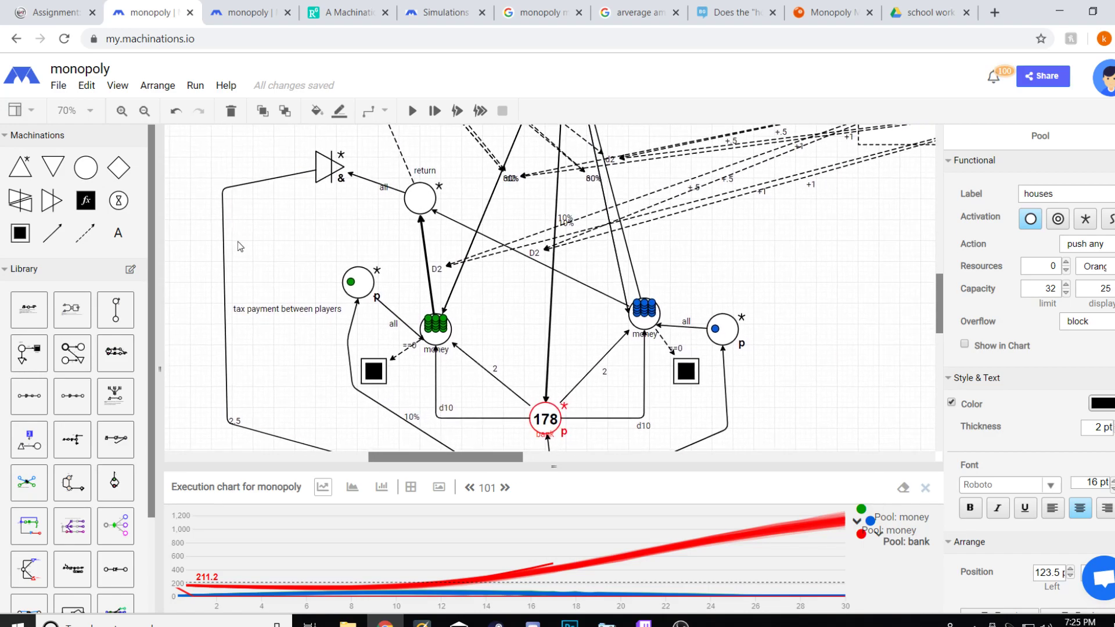
pyautogui.moveTo(239, 239); pyautogui.dragTo(236, 152)
pyautogui.moveTo(321, 302); pyautogui.dragTo(278, 363)
pyautogui.click(272, 332)
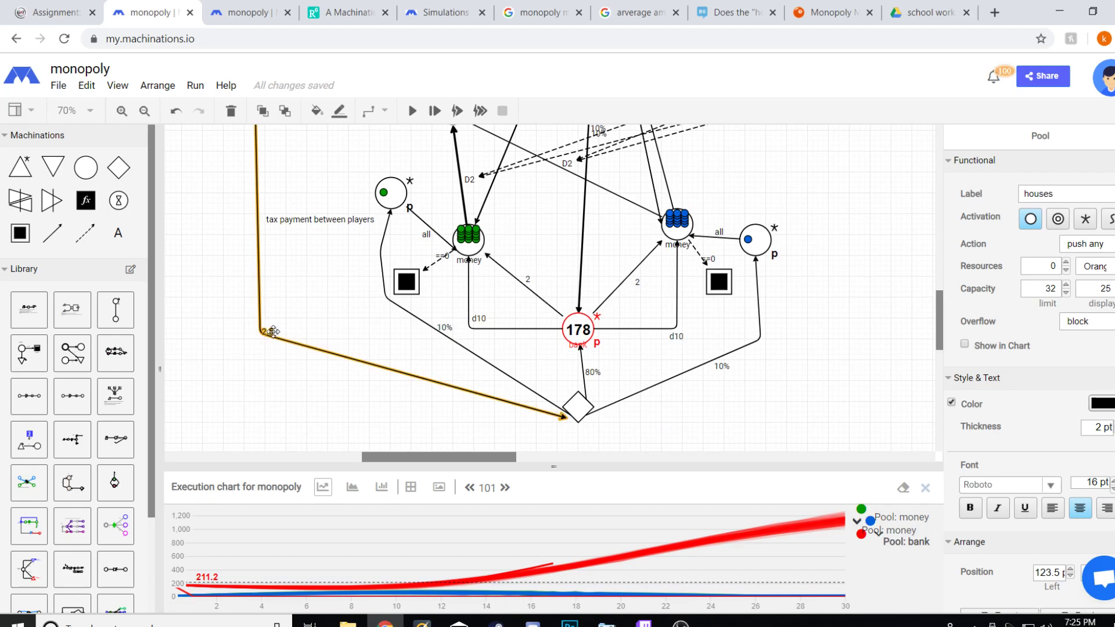
pyautogui.moveTo(361, 333); pyautogui.dragTo(298, 308)
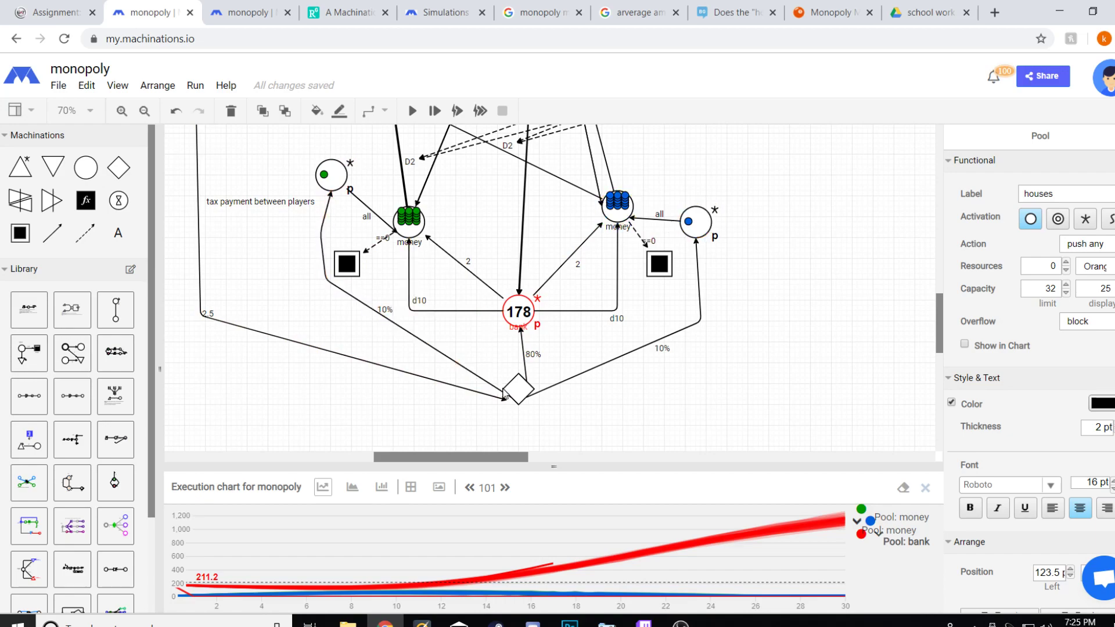
# Go back to the other monopoly diagram, stop its finished simulation and run it again, watching resources reach the return pool
pyautogui.click(246, 10)
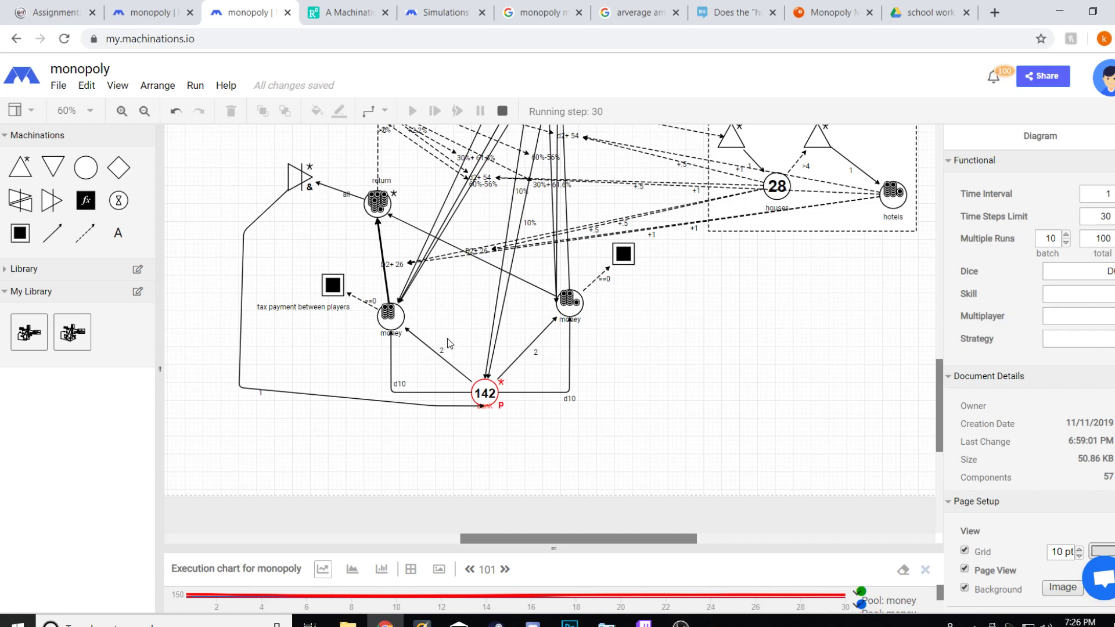
pyautogui.moveTo(468, 333); pyautogui.dragTo(488, 370)
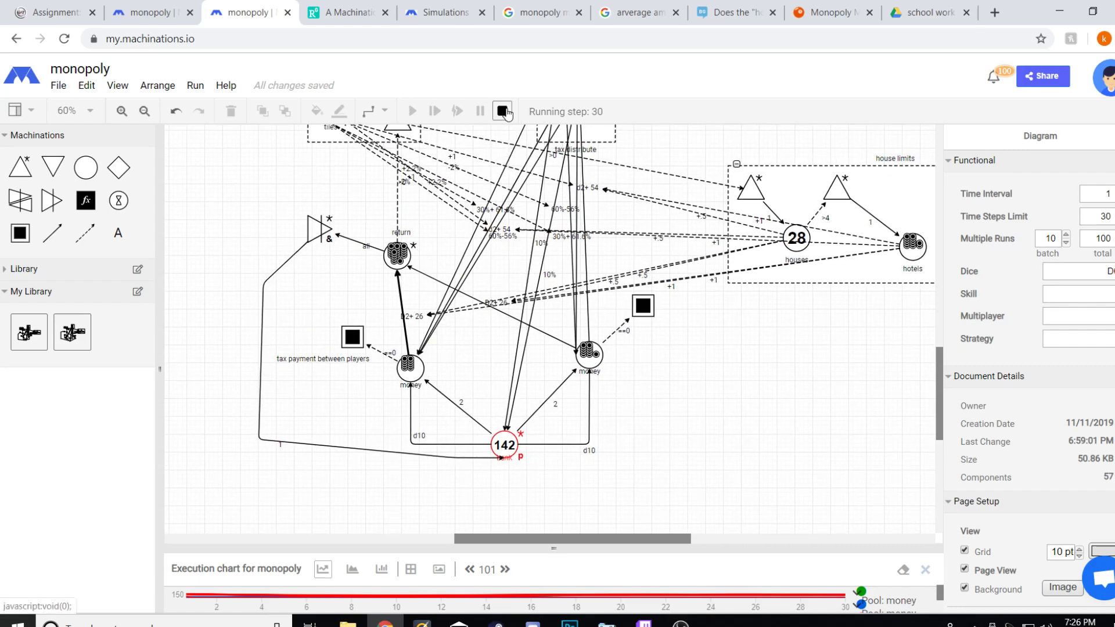
pyautogui.click(411, 111)
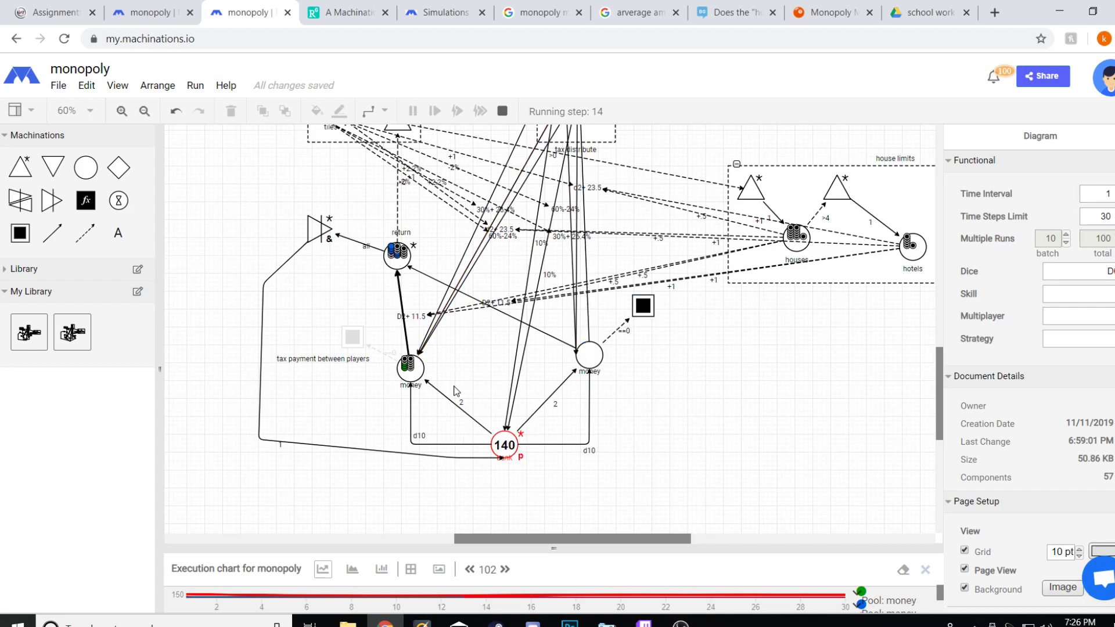
pyautogui.scroll(3, 665, 416)
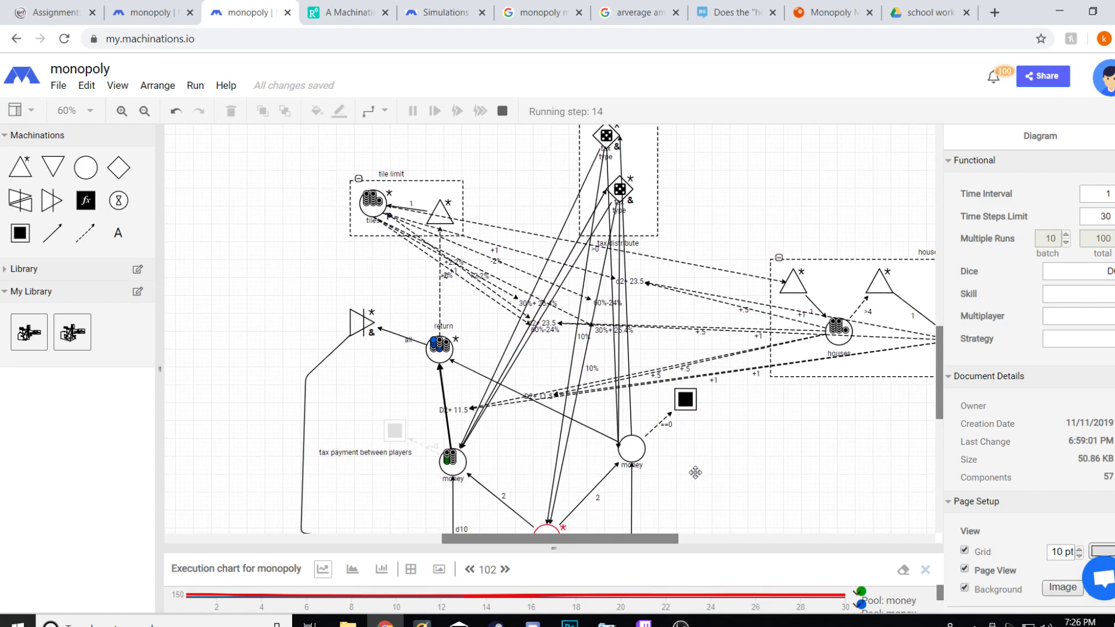
pyautogui.scroll(-3, 697, 468)
pyautogui.hscroll(1, 697, 469)
# Enlarge the execution chart to examine the bank and money curves step by step, then shrink it to show the diagram
pyautogui.click(563, 549)
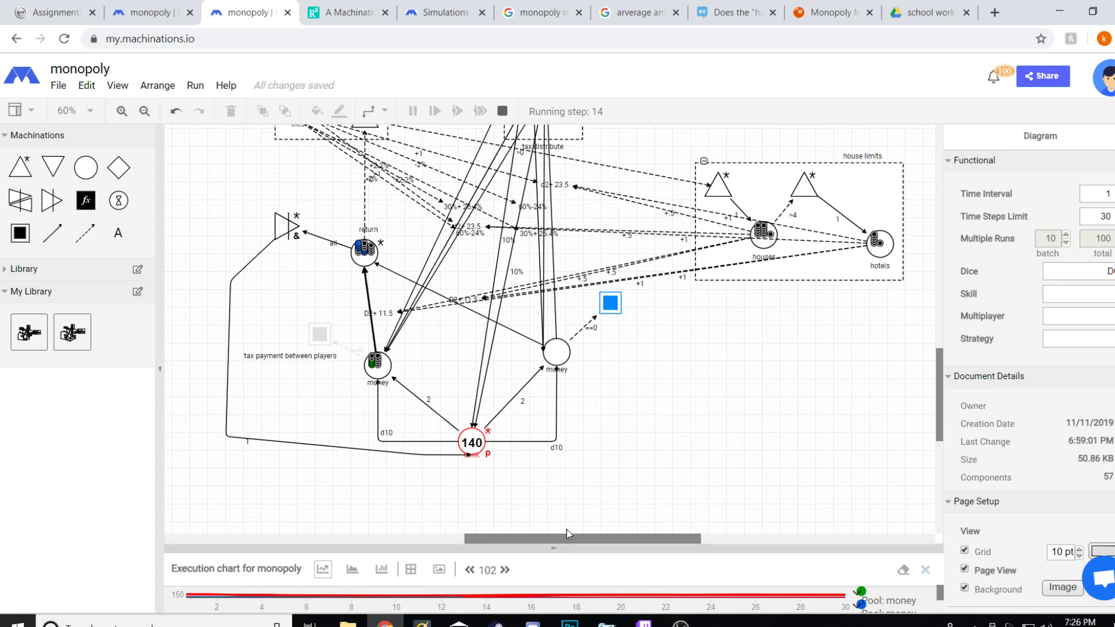
pyautogui.moveTo(617, 474); pyautogui.dragTo(627, 124)
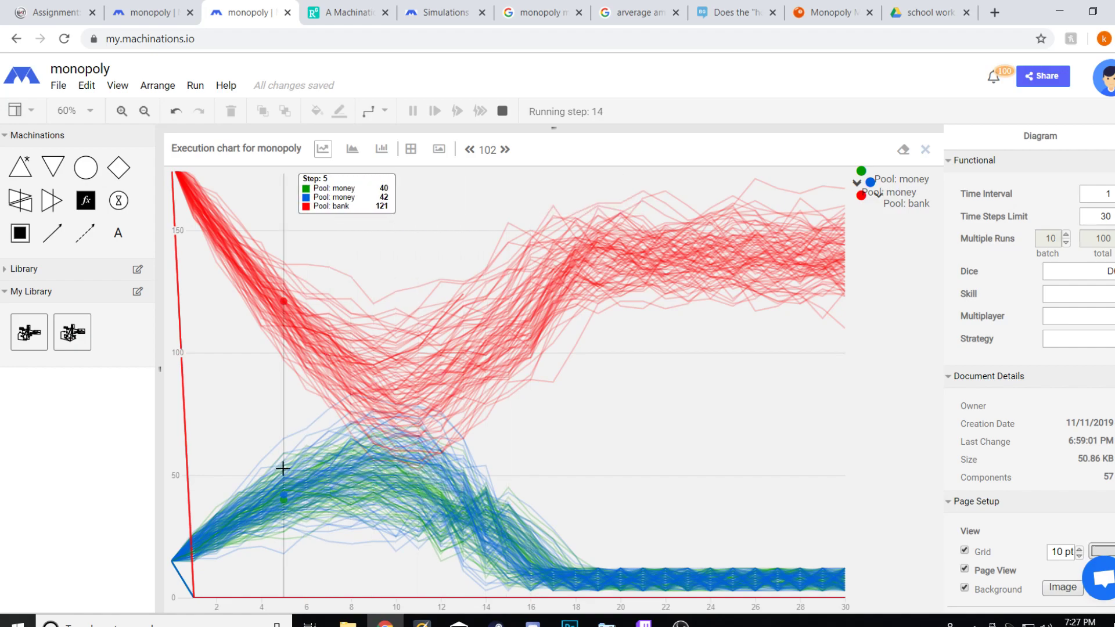
pyautogui.moveTo(552, 130); pyautogui.dragTo(555, 264)
pyautogui.moveTo(552, 417); pyautogui.dragTo(554, 517)
pyautogui.moveTo(656, 372); pyautogui.dragTo(656, 442)
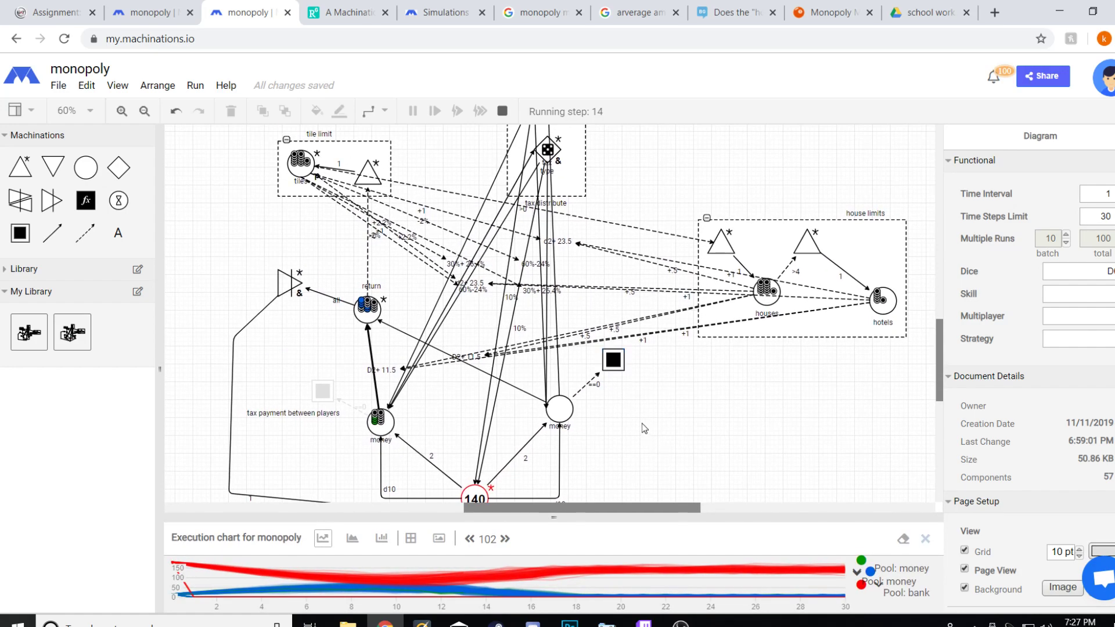
# Stop the simulation to reset the pools, keeping the bank, players' money and house limits in view
pyautogui.click(503, 111)
pyautogui.moveTo(502, 207); pyautogui.dragTo(507, 246)
pyautogui.scroll(-2, 643, 373)
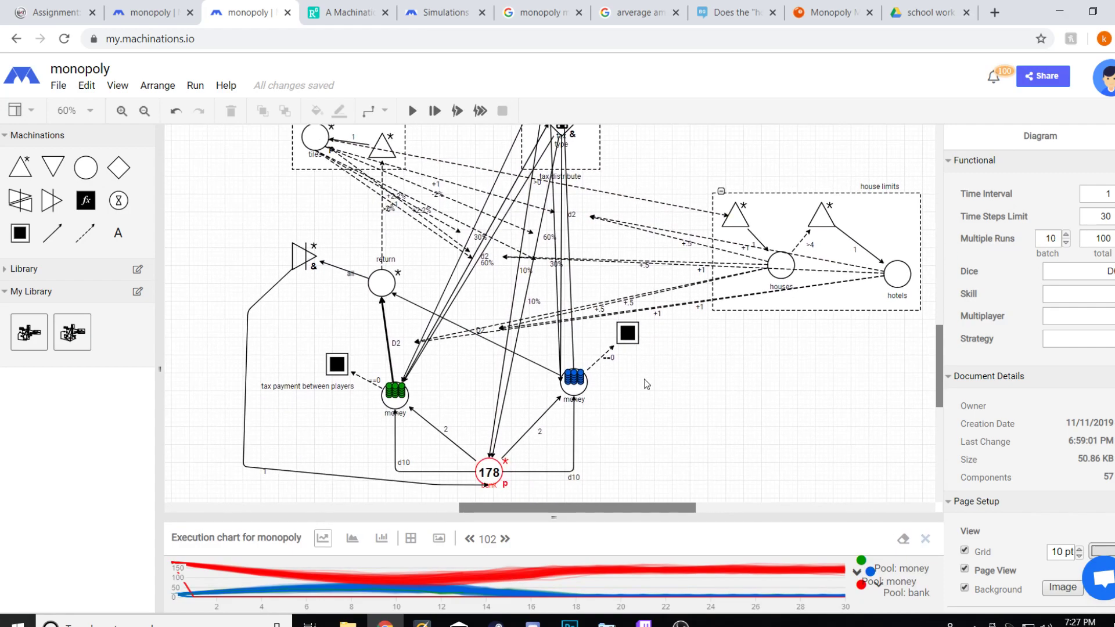
pyautogui.hscroll(2, 659, 419)
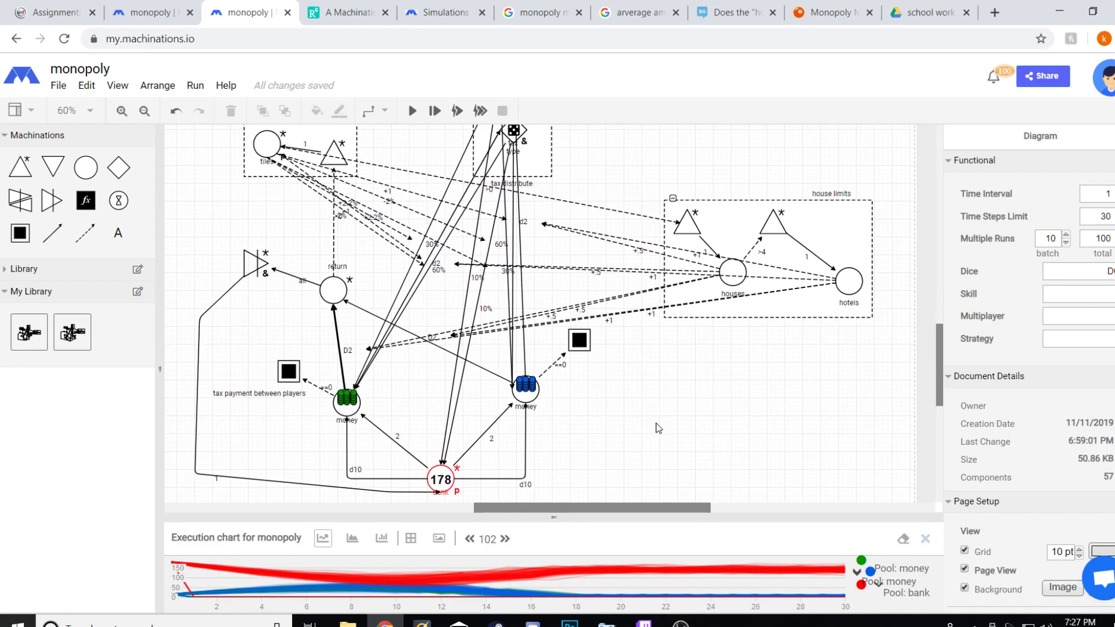
# Examine the execution chart's curves again and trace the converter's connection from the return pool back to the bank
pyautogui.moveTo(558, 527); pyautogui.dragTo(570, 241)
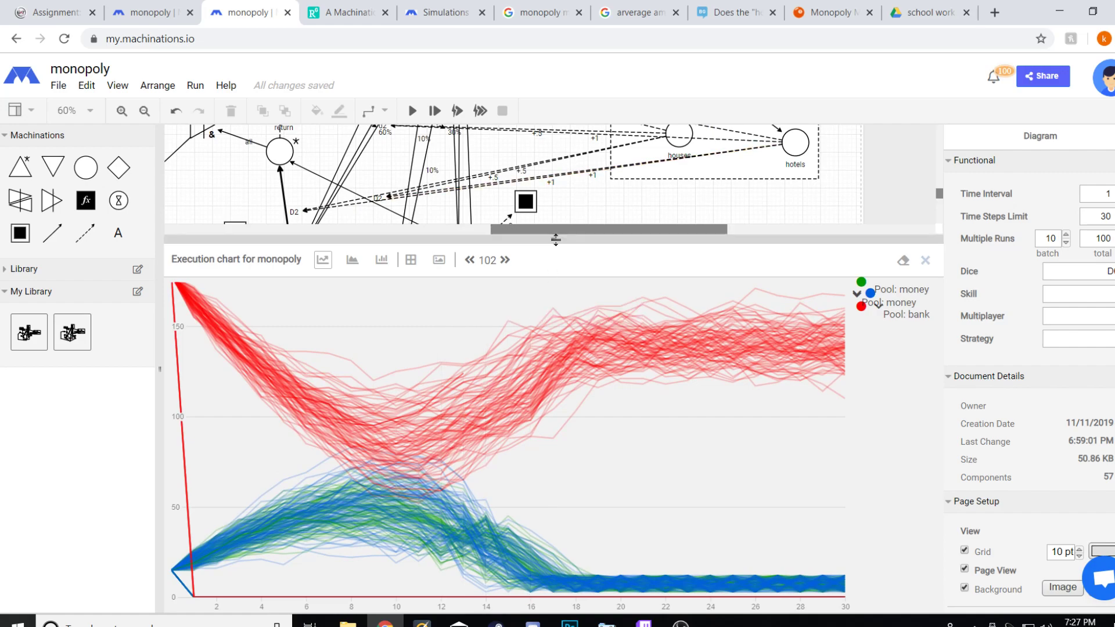
pyautogui.moveTo(556, 240); pyautogui.dragTo(552, 482)
pyautogui.moveTo(553, 380); pyautogui.dragTo(661, 429)
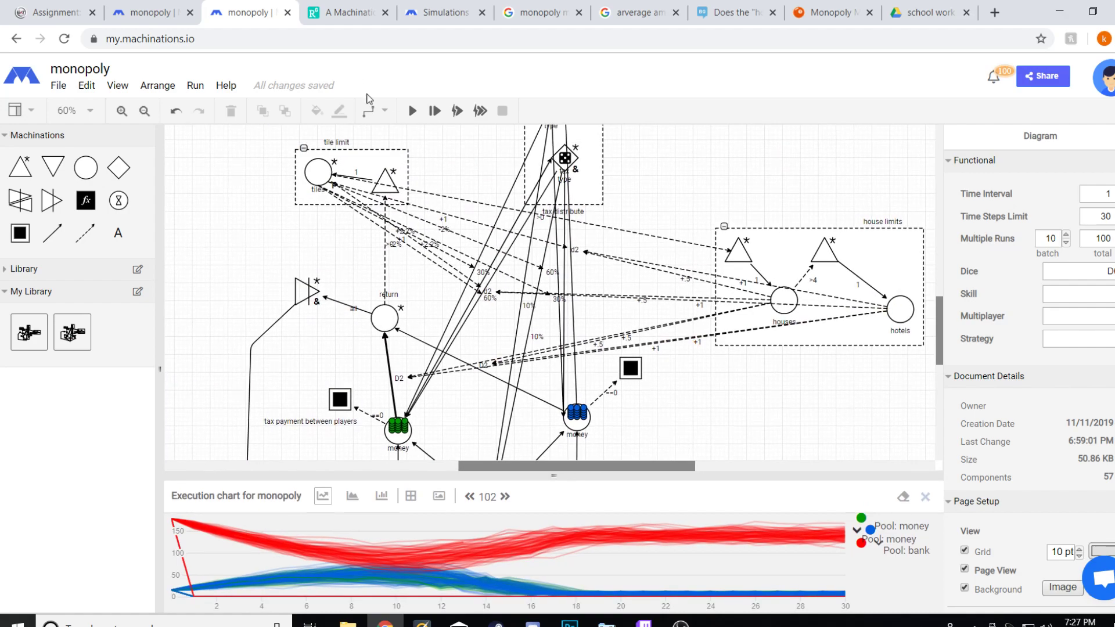
pyautogui.moveTo(321, 271); pyautogui.dragTo(357, 213)
pyautogui.moveTo(488, 540)
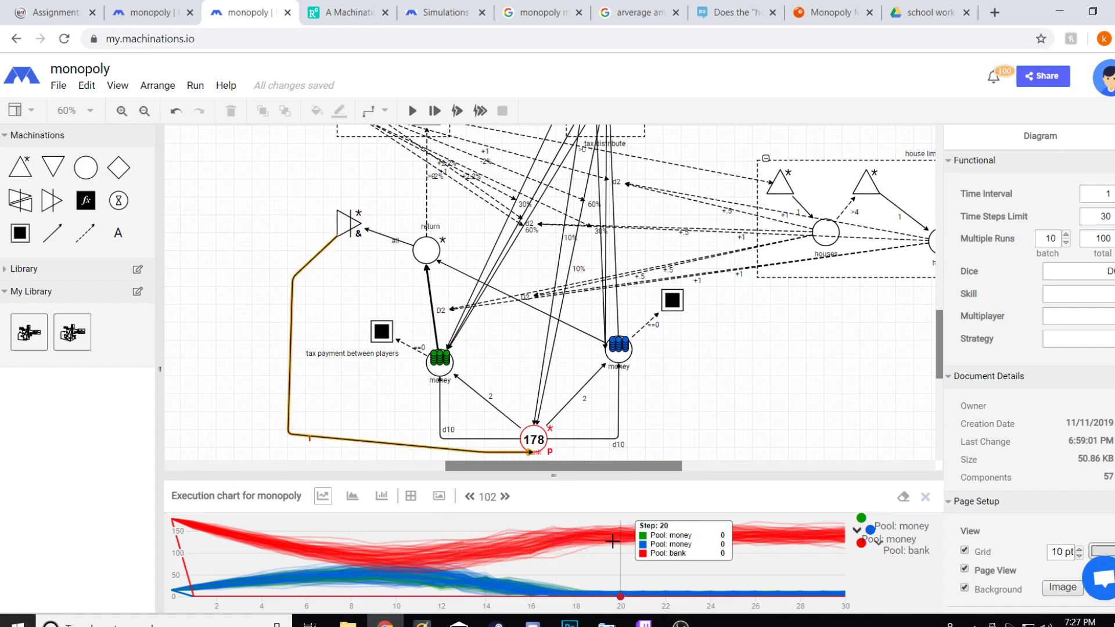